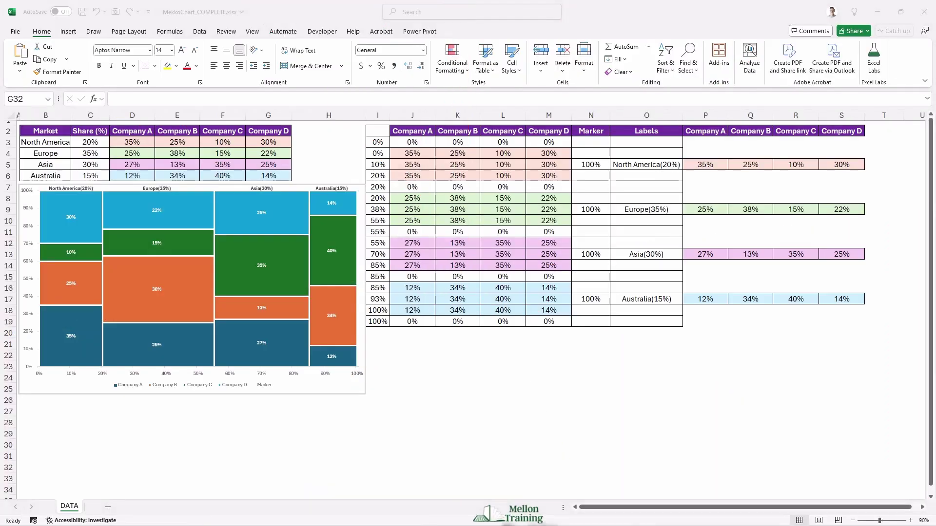
Step: Set Company A's three North America values in the helper table, J4:J6, to 15%
click(303, 9)
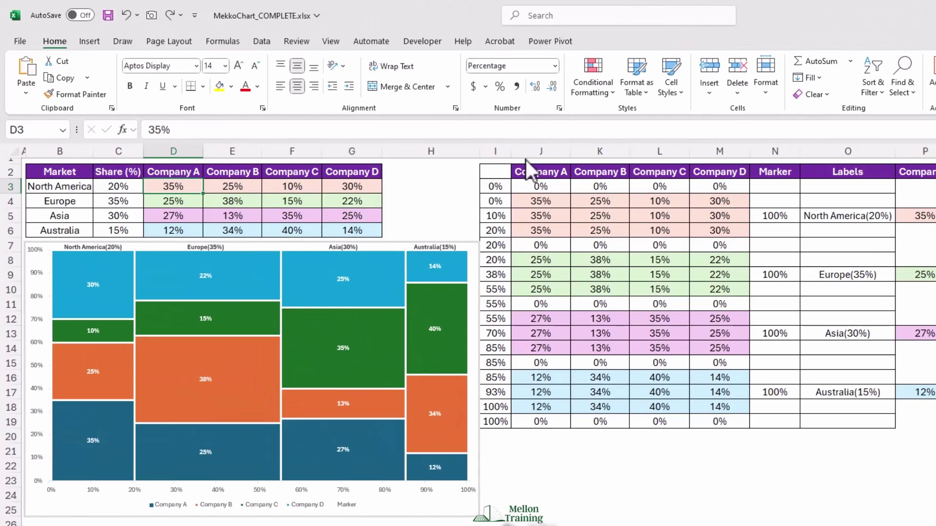
click(538, 201)
text(1)
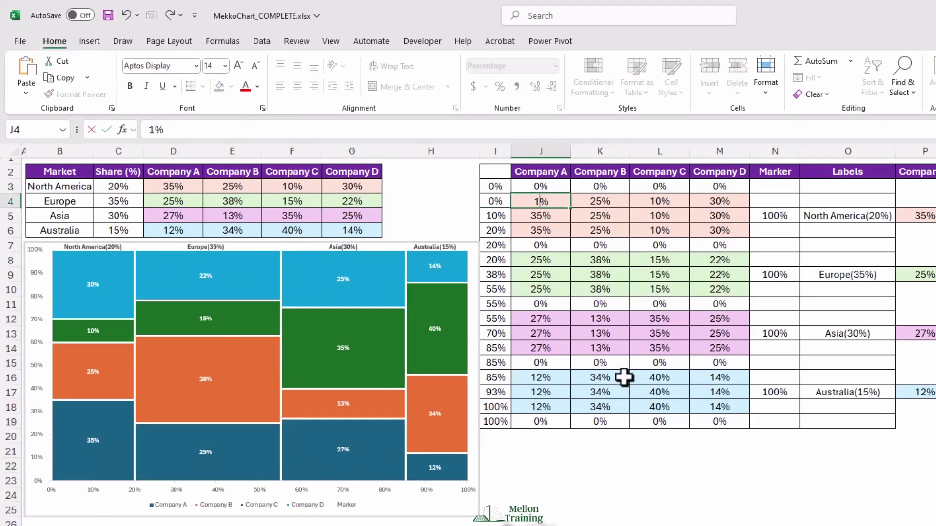
text(5)
key(Return)
text(1)
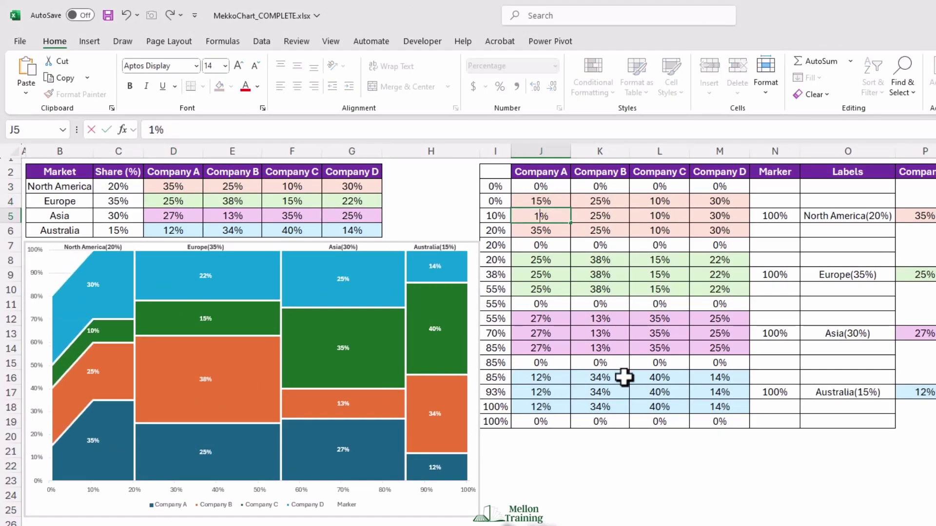
text(5)
key(Return)
text(15)
key(Return)
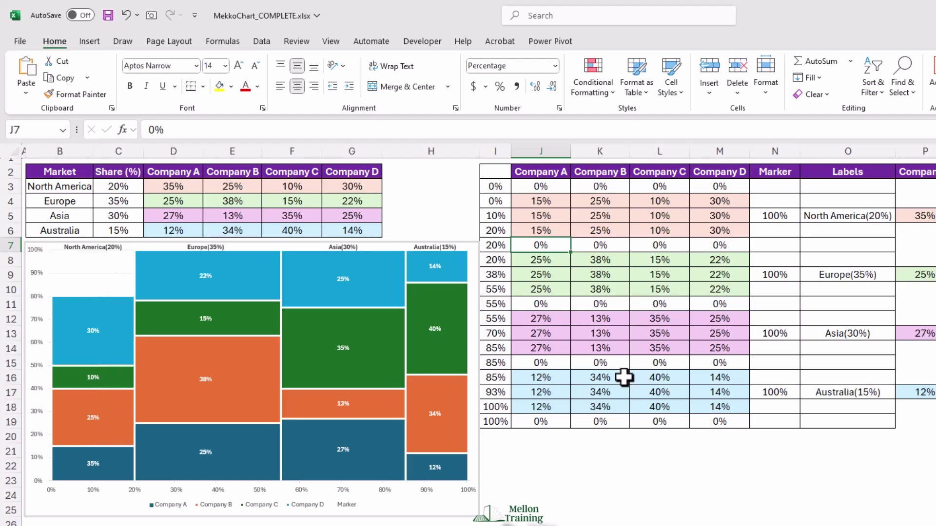
Step: Set Company B's three North America values in the helper table, K4:K6, to 35%
key(Up)
key(Up)
key(Right)
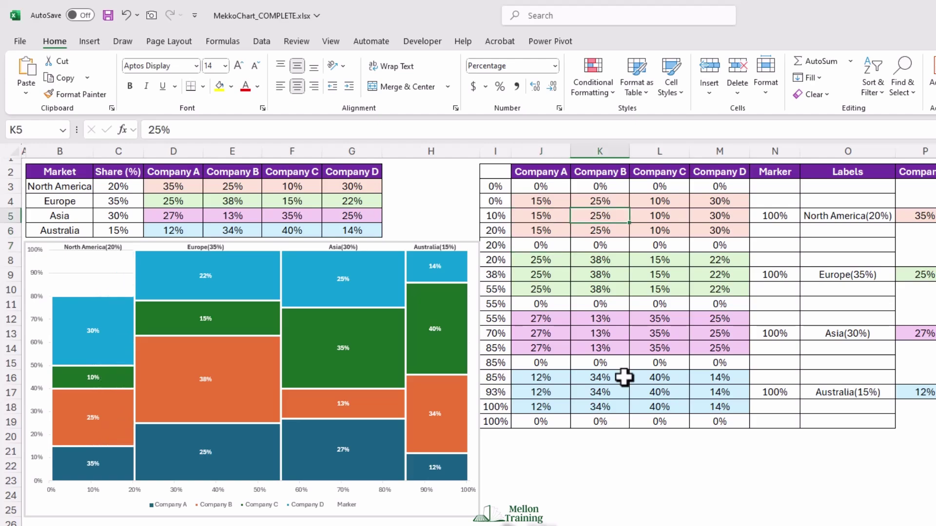
key(Up)
text(35)
key(Return)
text(35)
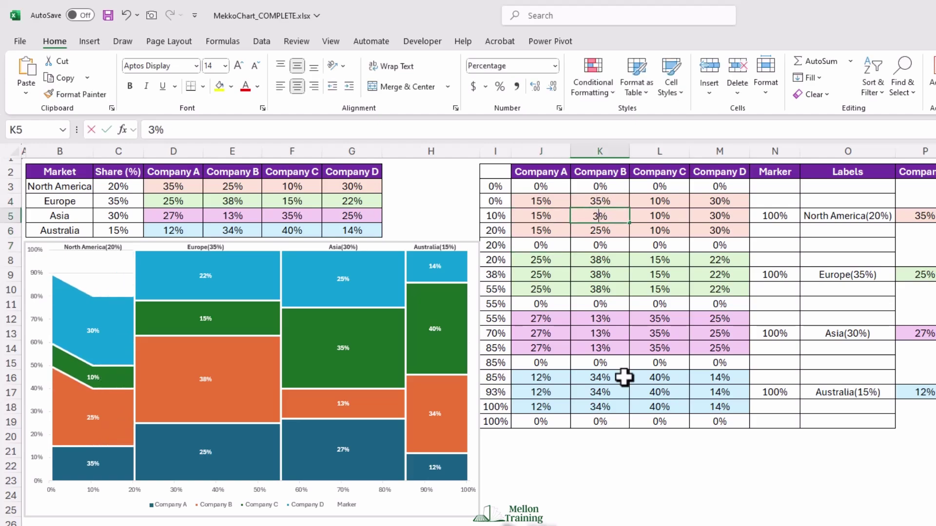
key(Return)
text(35)
key(Return)
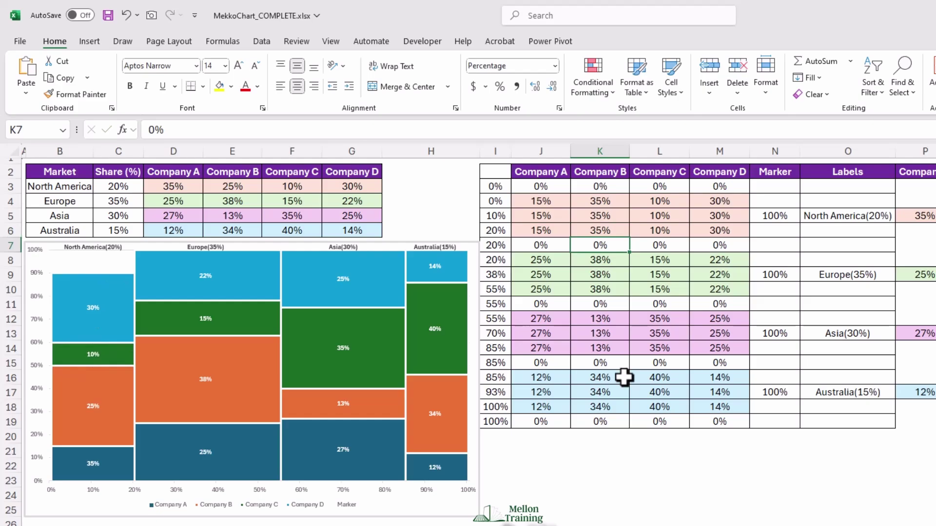
Step: Set Company C's first North America value in the helper table, cell L4, to 15%
key(Up)
key(Up)
key(Up)
key(Right)
text(1)
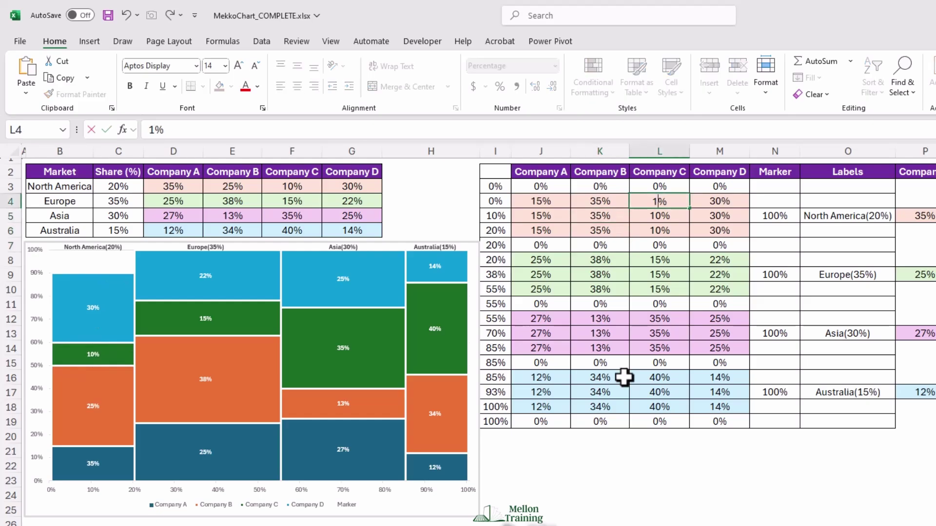
text(5)
key(Return)
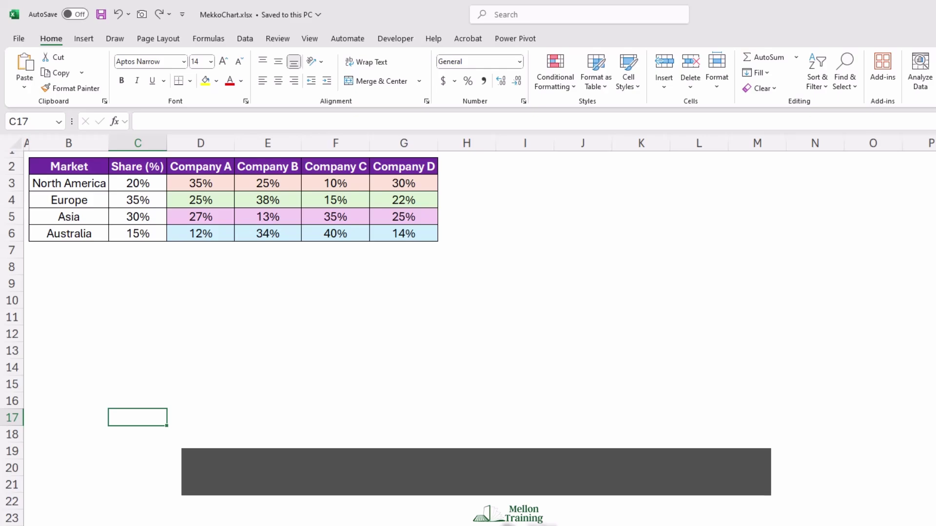
Step: In MekkoChart.xlsx, copy the Company A to Company D headers from D2:G2 to the range starting at J2
click(155, 169)
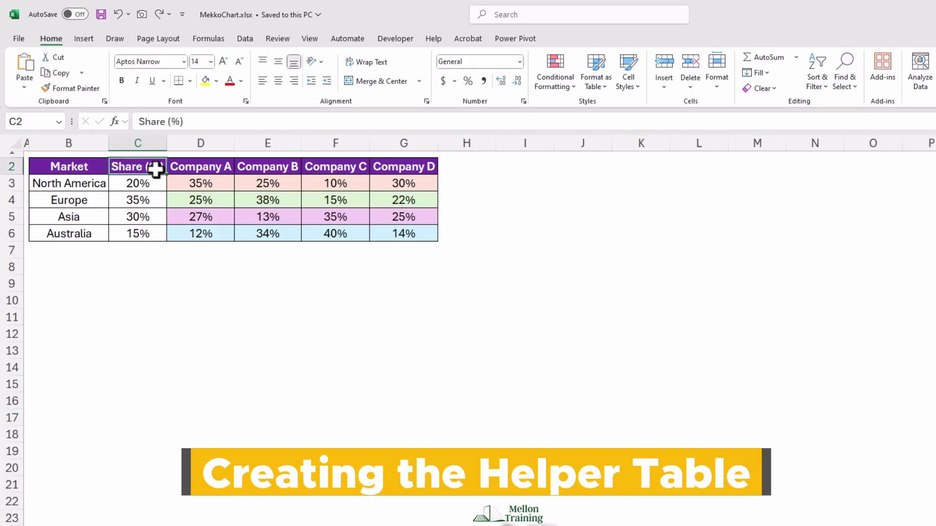
drag(185, 169, 397, 167)
key(ctrl+c)
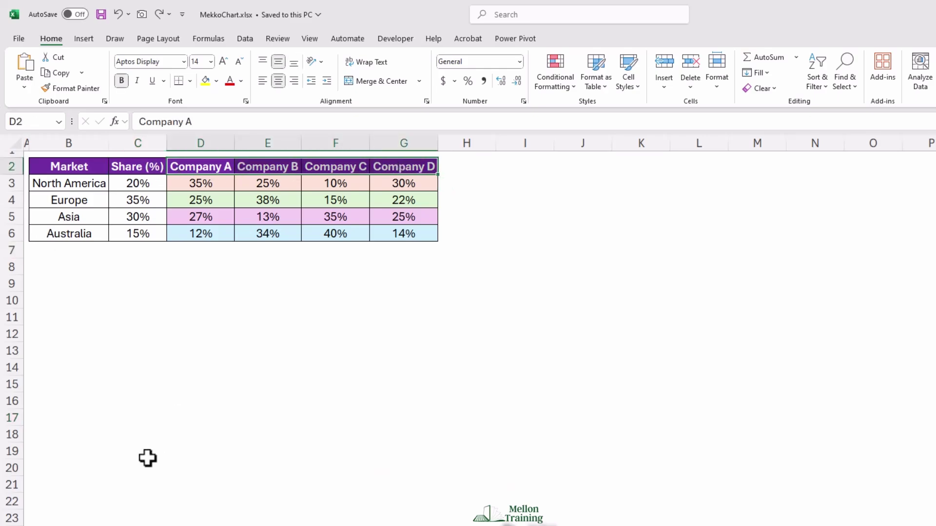
click(588, 169)
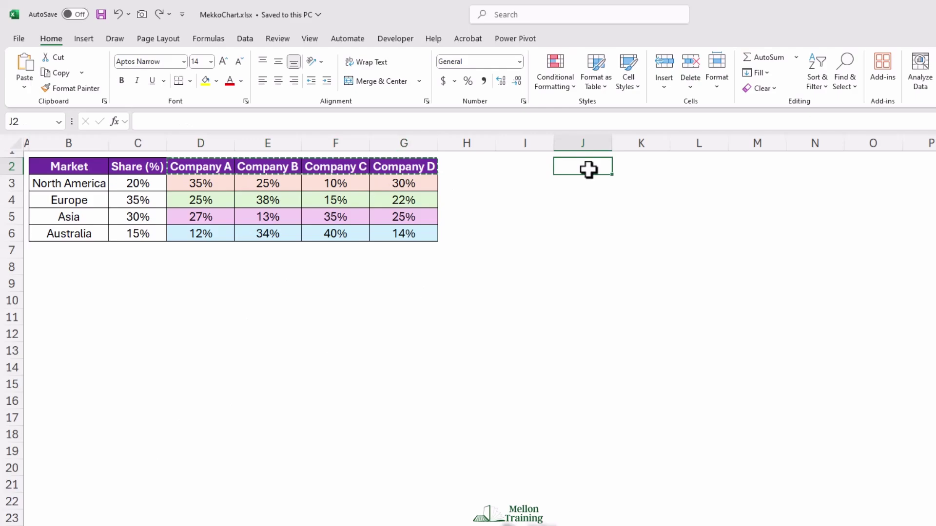
key(ctrl+v)
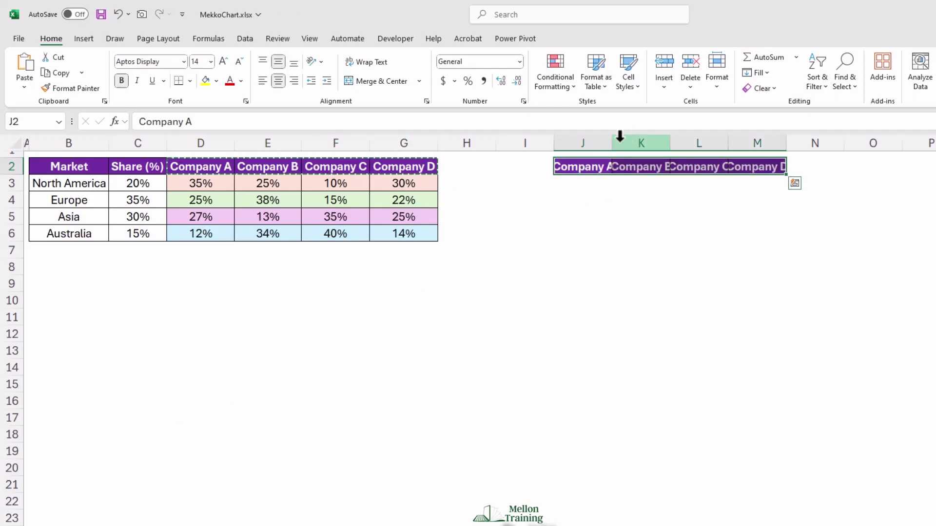
Step: Widen columns J to M to fit the company headers and narrow column I
drag(611, 144, 621, 143)
drag(679, 141, 756, 137)
drag(815, 142, 824, 142)
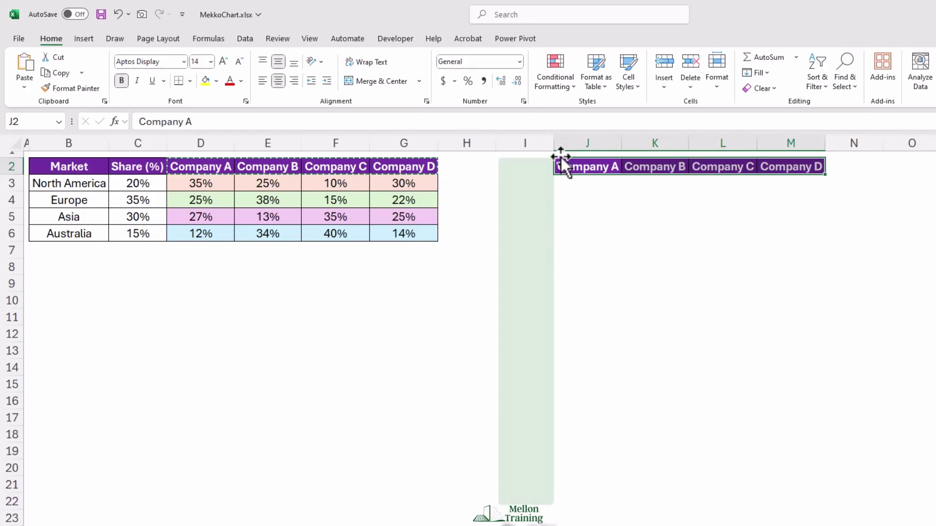
drag(554, 143, 534, 144)
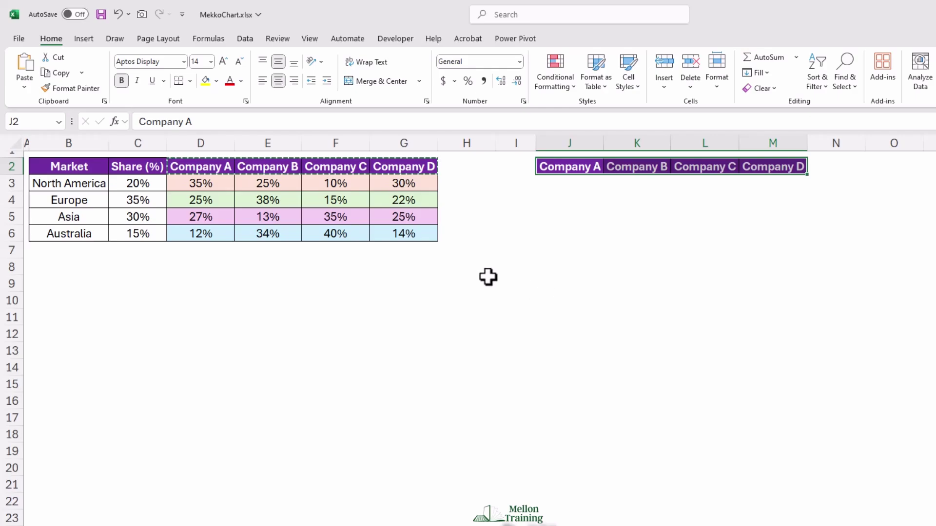
Step: Copy the North America company percentages from D3:G3 into helper table rows 4, 5 and 6, starting in column J
drag(205, 184, 391, 190)
key(ctrl+c)
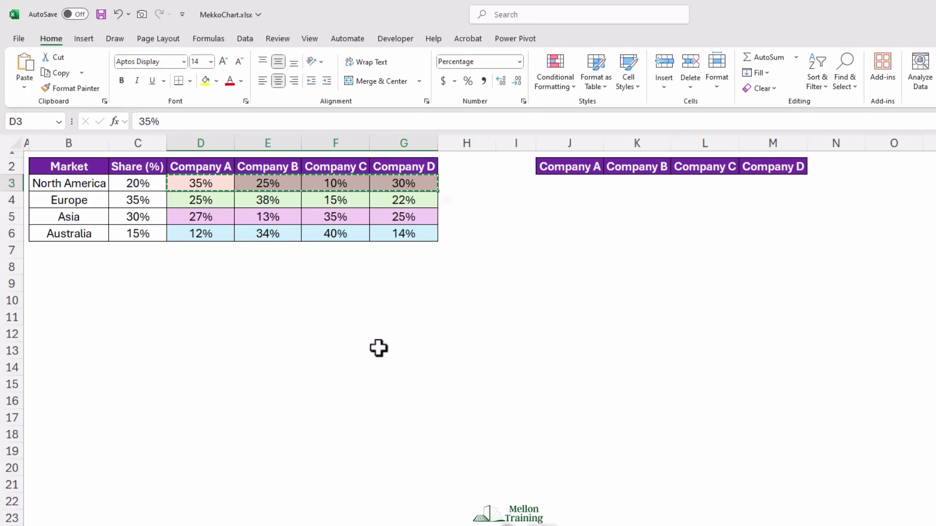
click(560, 197)
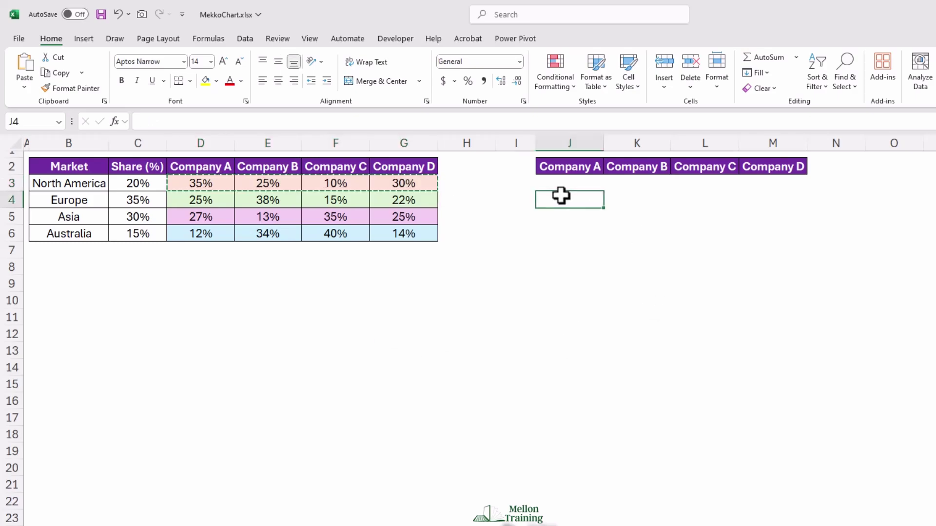
key(ctrl+v)
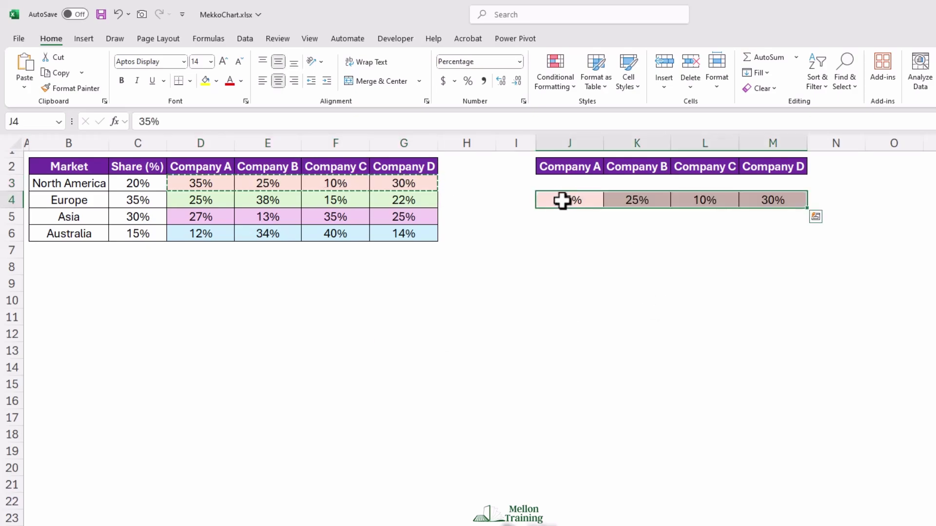
click(564, 215)
key(ctrl+v)
click(565, 236)
key(ctrl+v)
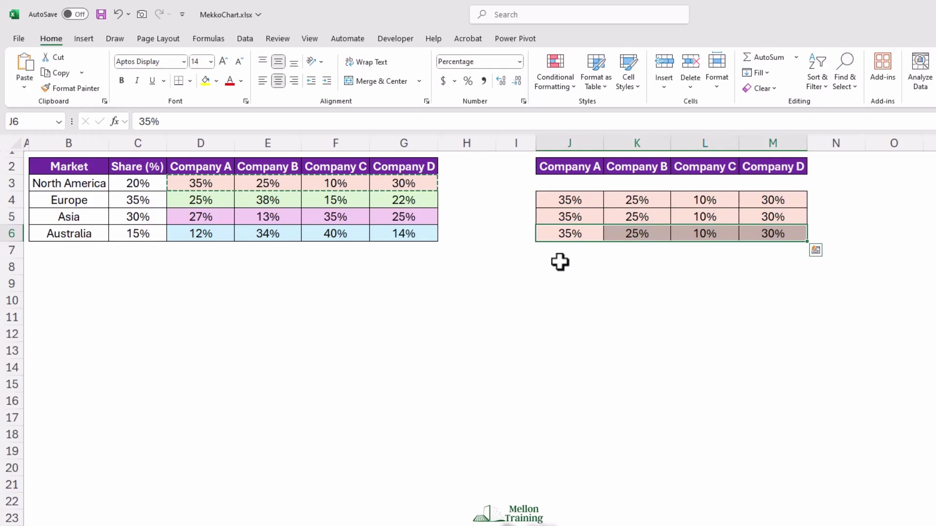
Step: Copy the Europe company percentages from D4:G4 into helper table rows 8, 9 and 10, starting in column J
drag(212, 196, 381, 204)
key(ctrl+c)
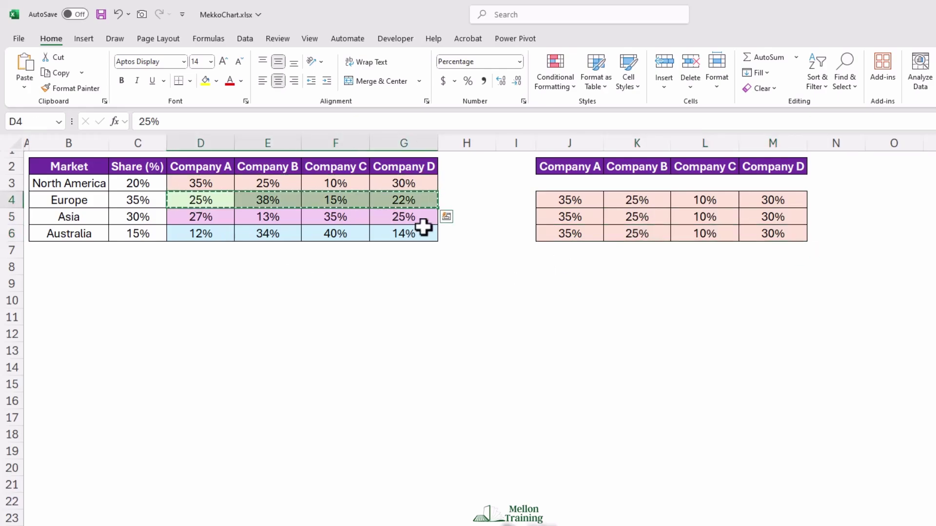
click(568, 267)
key(ctrl+v)
click(564, 288)
key(ctrl+v)
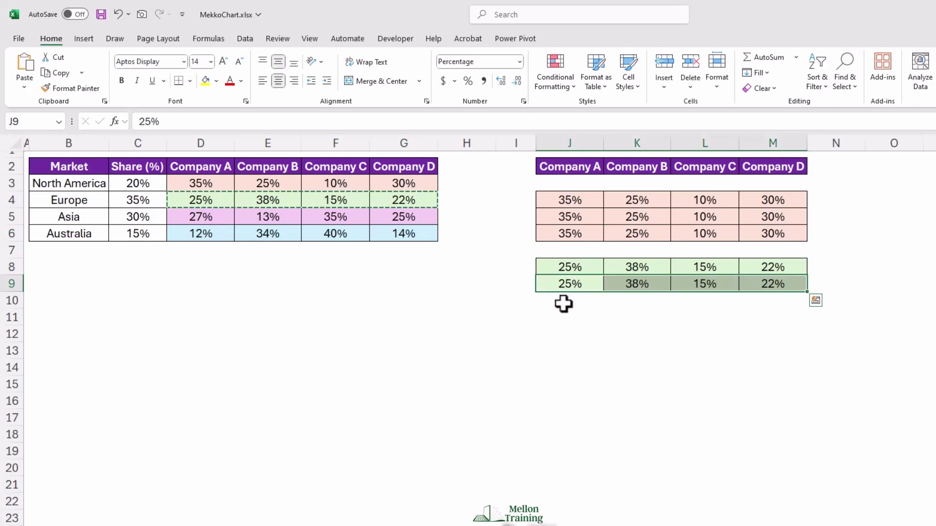
click(564, 302)
key(ctrl+v)
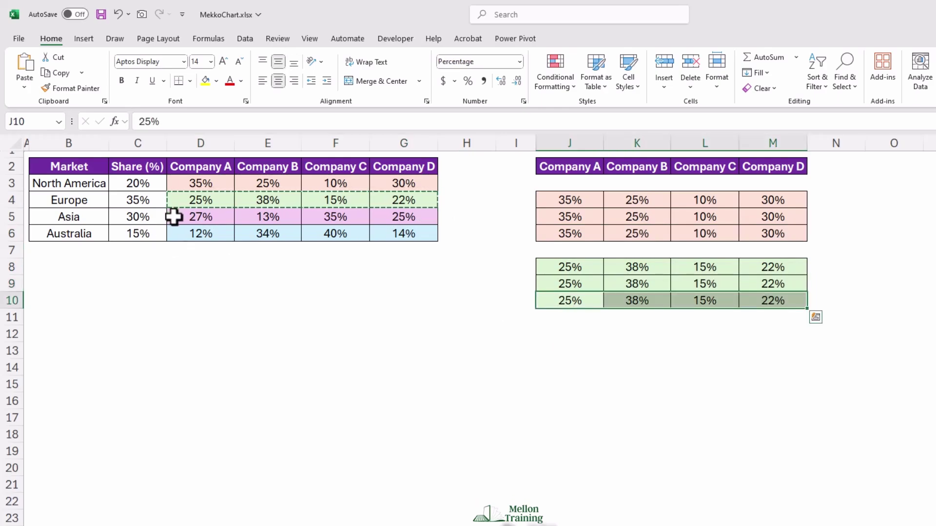
Step: Copy the Asia company percentages from D5:G5 into helper table rows 12, 13 and 14, starting in column J
drag(176, 216, 376, 217)
key(ctrl+c)
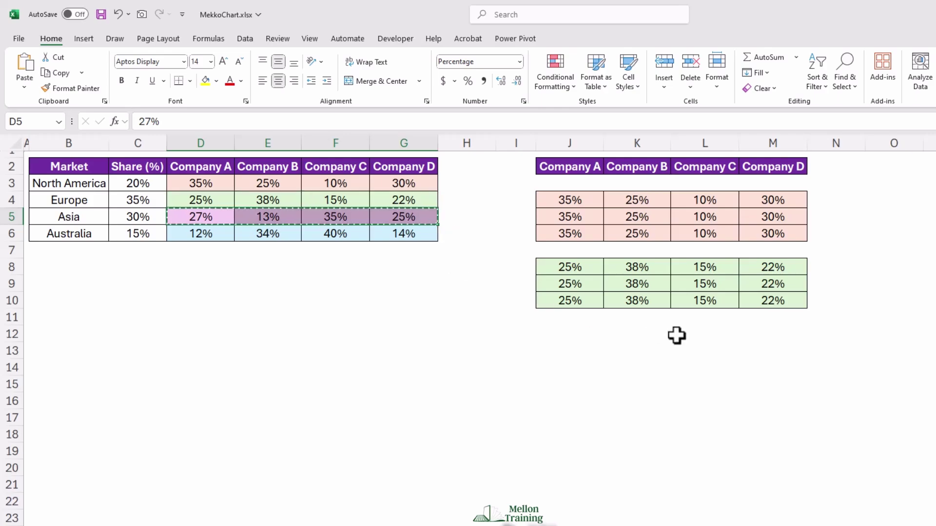
click(571, 341)
key(ctrl+v)
click(568, 352)
key(ctrl+v)
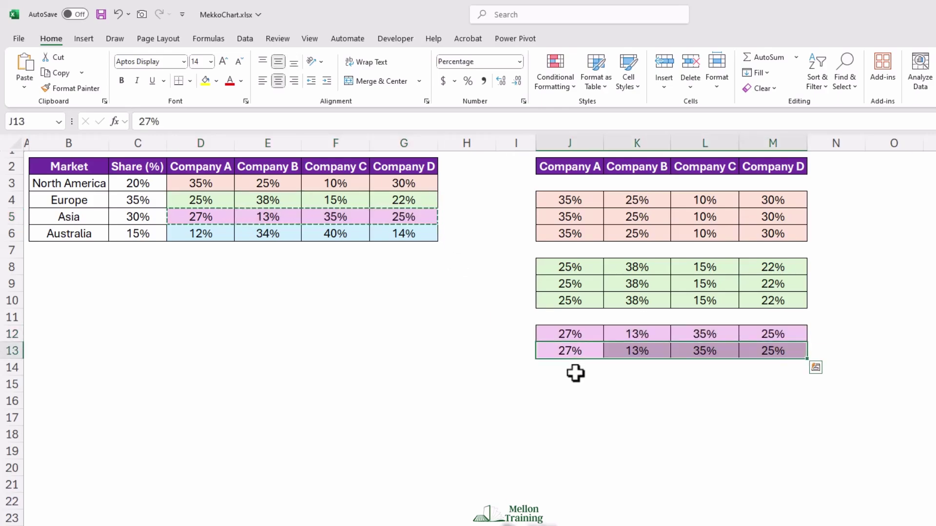
click(575, 368)
key(ctrl+v)
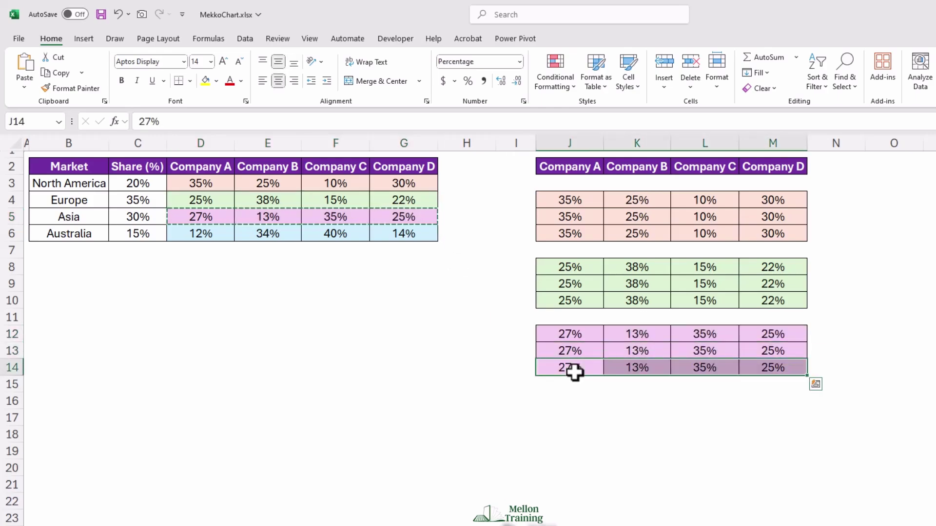
Step: Copy the Australia company percentages from D6:G6 into helper table rows 16, 17 and 18, starting in column J
drag(200, 234, 414, 234)
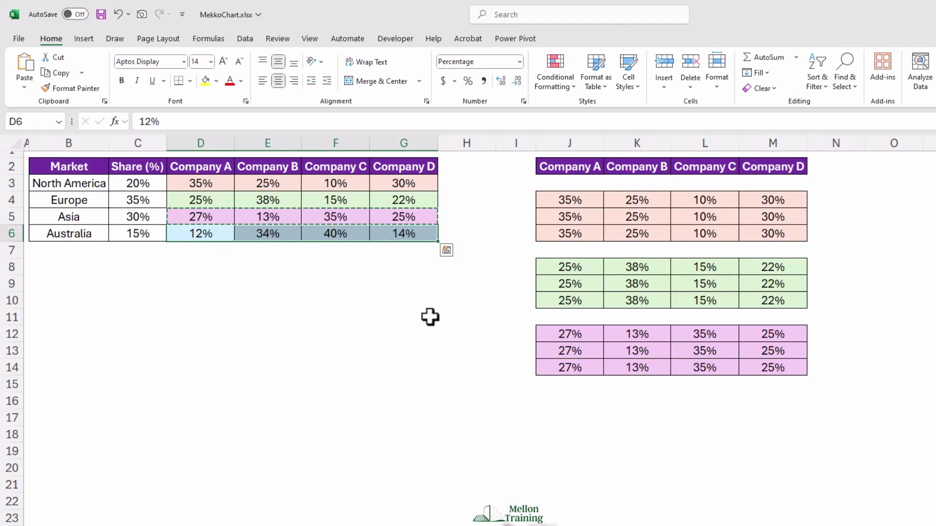
key(ctrl+c)
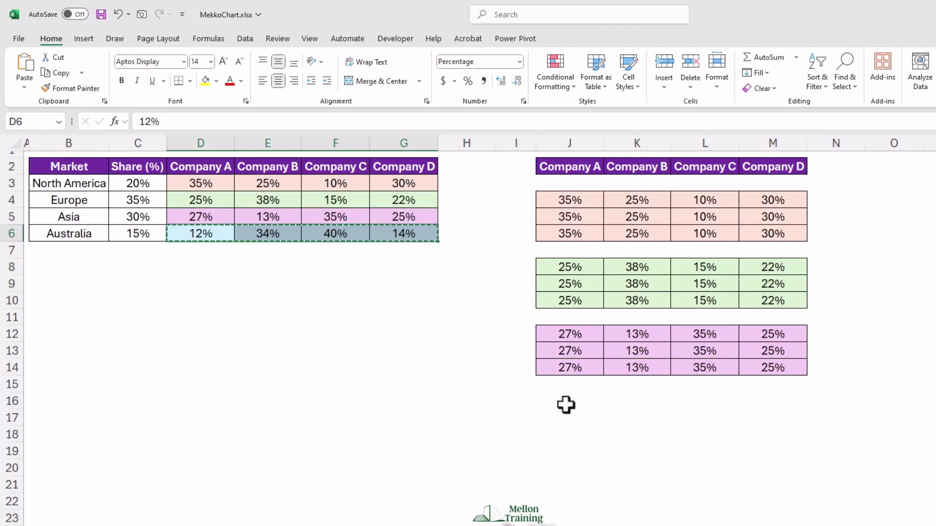
click(565, 402)
key(ctrl+v)
click(560, 419)
key(ctrl+v)
click(559, 435)
key(ctrl+v)
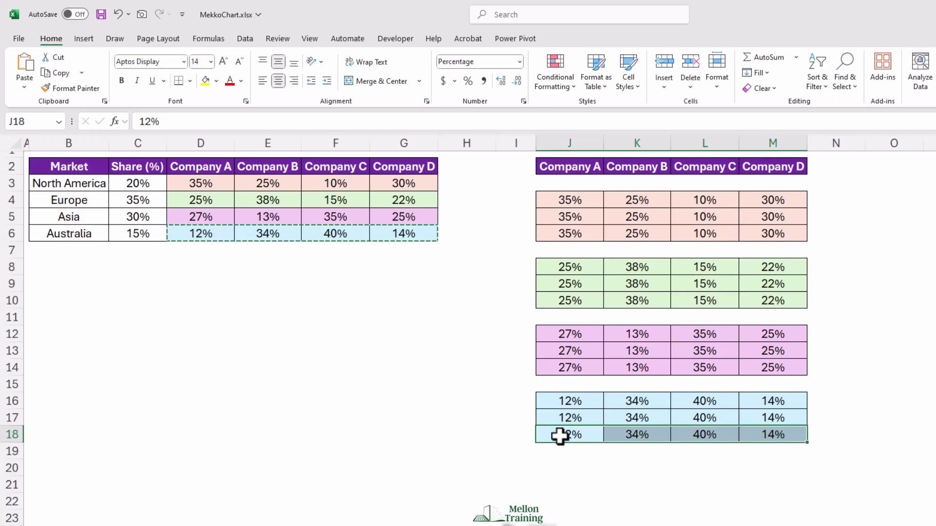
Step: Enter 0% in cell J3 and center it horizontally and vertically
click(571, 183)
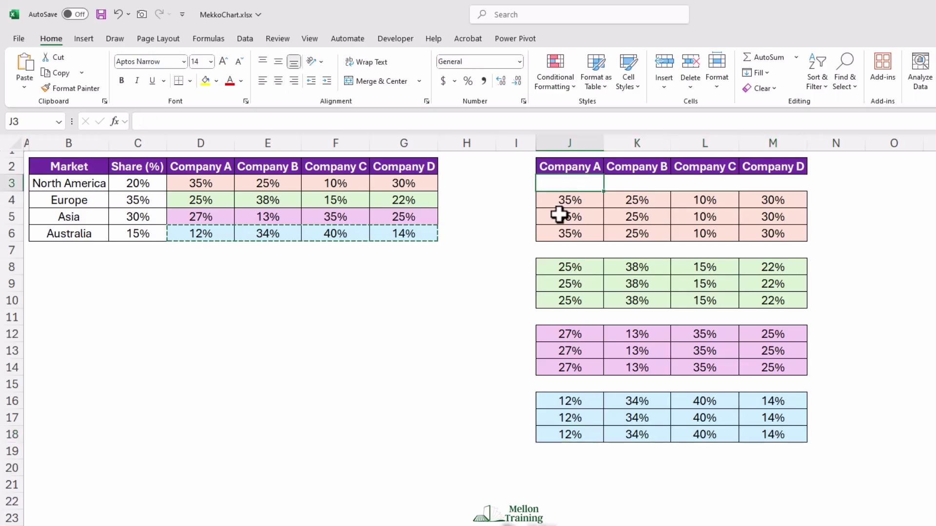
text(0)
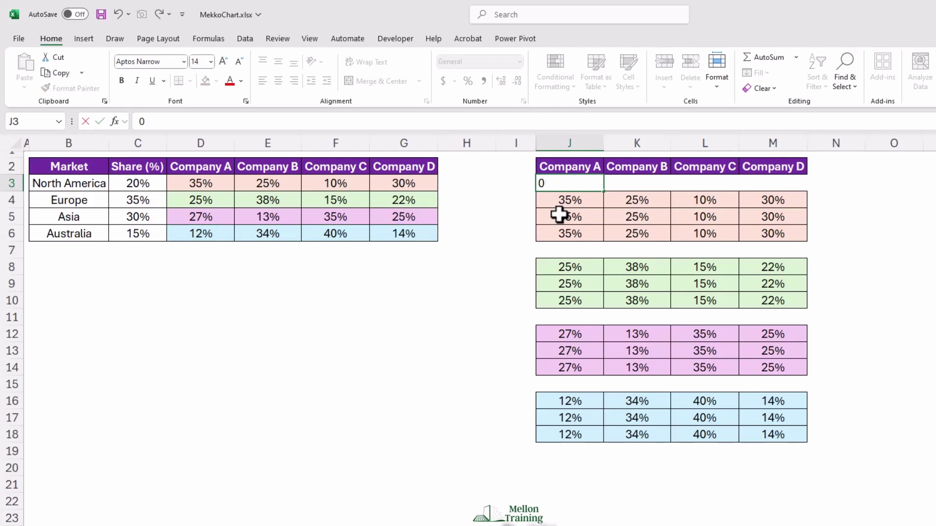
key(Return)
key(Up)
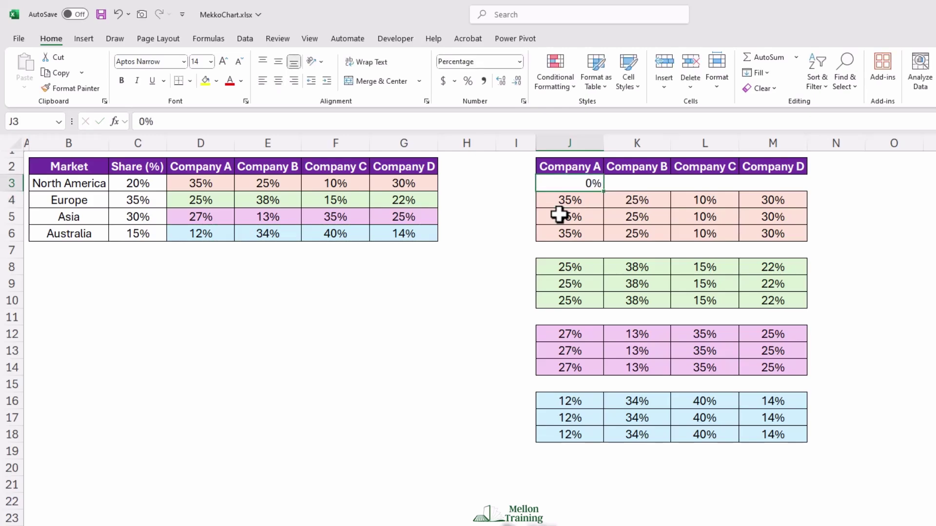
click(278, 81)
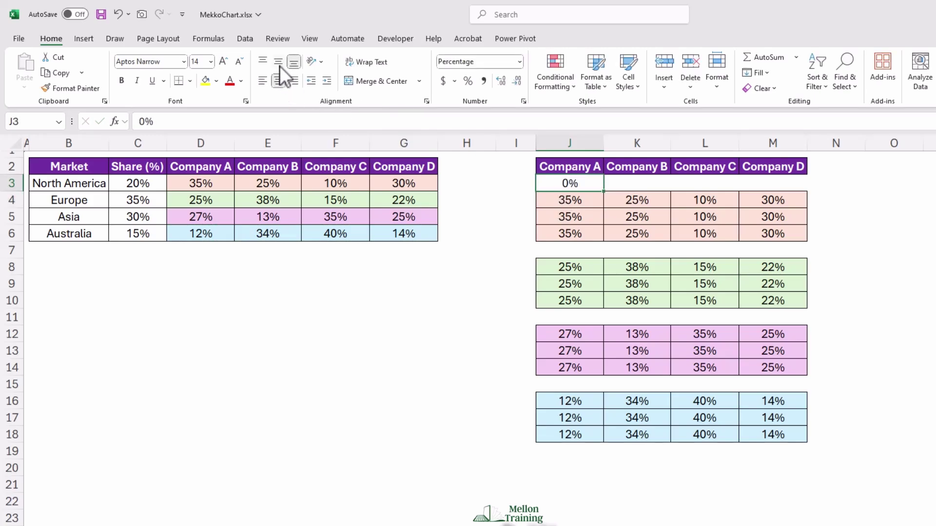
click(279, 61)
Step: Copy the 0% from J3 into K3:M3 and into columns J to M of rows 7, 11, 15 and 19
key(ctrl+c)
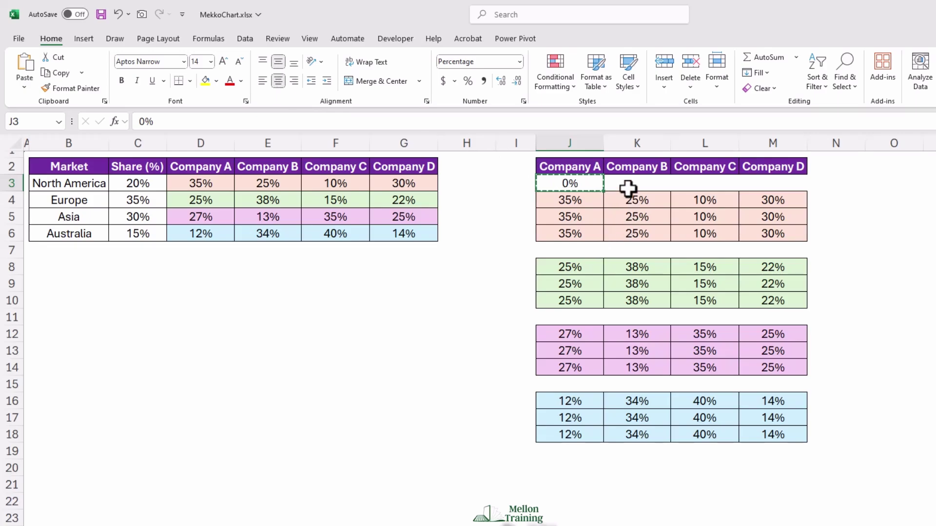
drag(629, 185, 775, 188)
key(ctrl+v)
drag(580, 250, 756, 255)
key(ctrl+v)
drag(573, 319, 758, 319)
key(ctrl+v)
drag(568, 387, 749, 386)
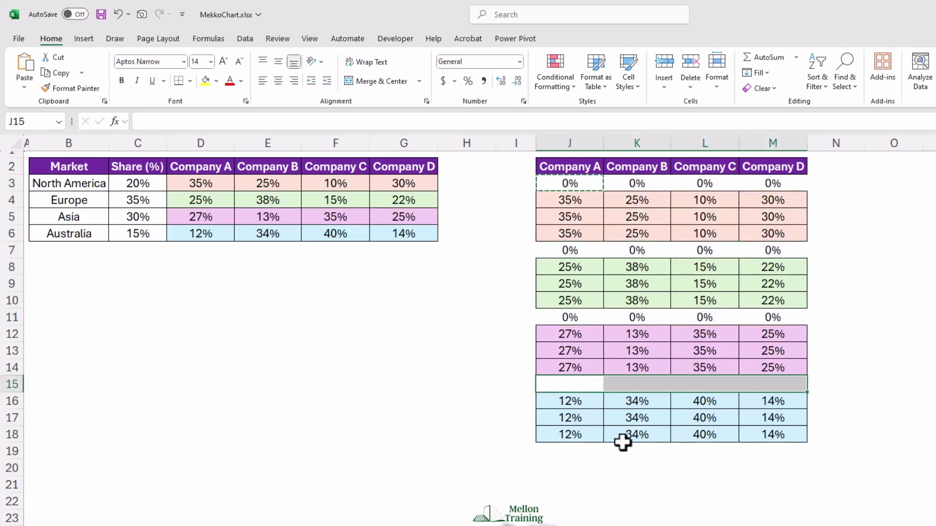
key(ctrl+v)
click(563, 451)
drag(563, 454, 774, 451)
key(ctrl+v)
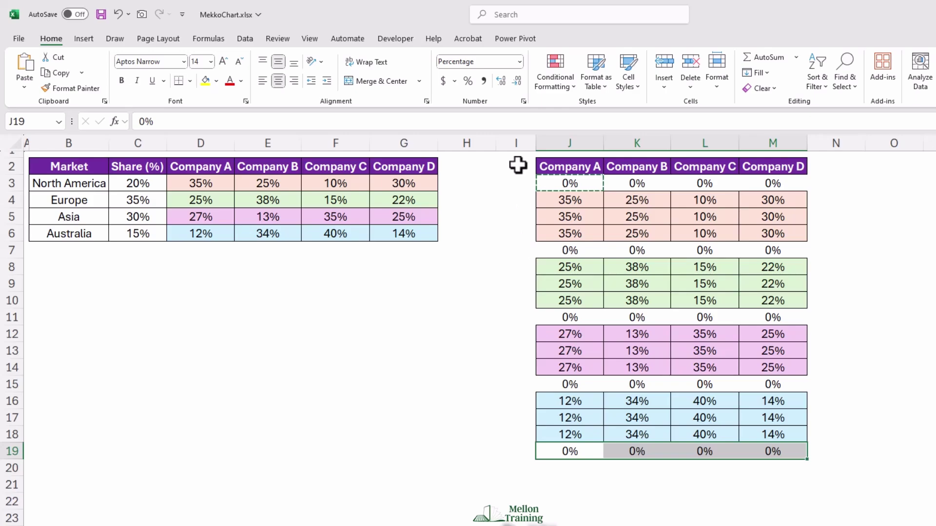
Step: Apply all borders to the helper table range I2:M19
drag(516, 166, 785, 452)
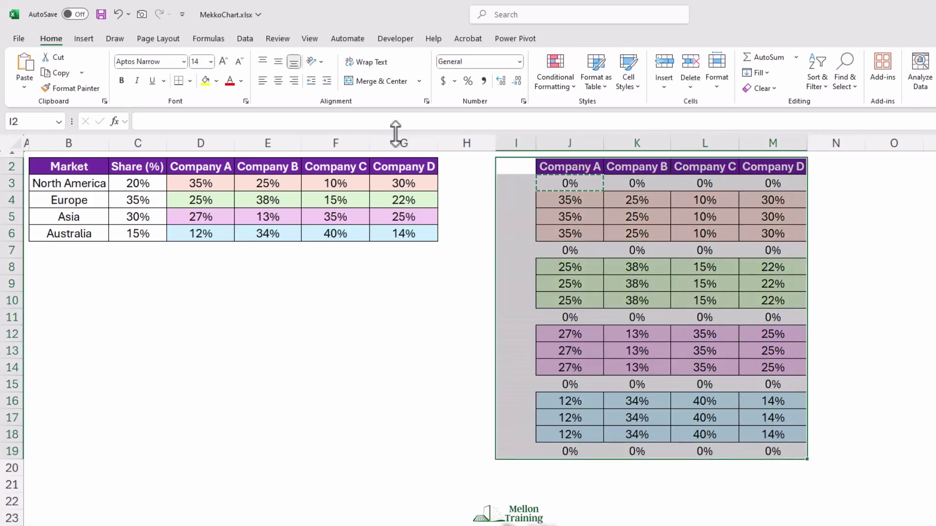
click(190, 80)
click(212, 199)
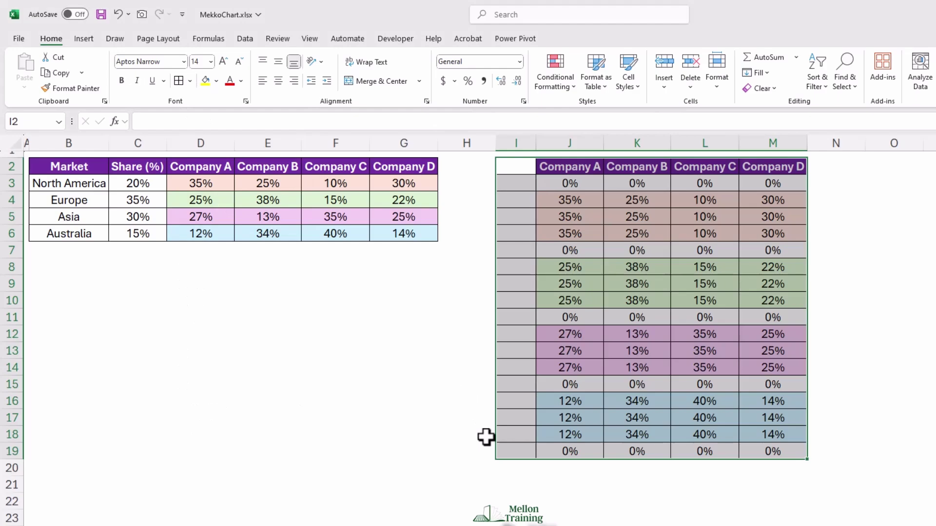
click(567, 497)
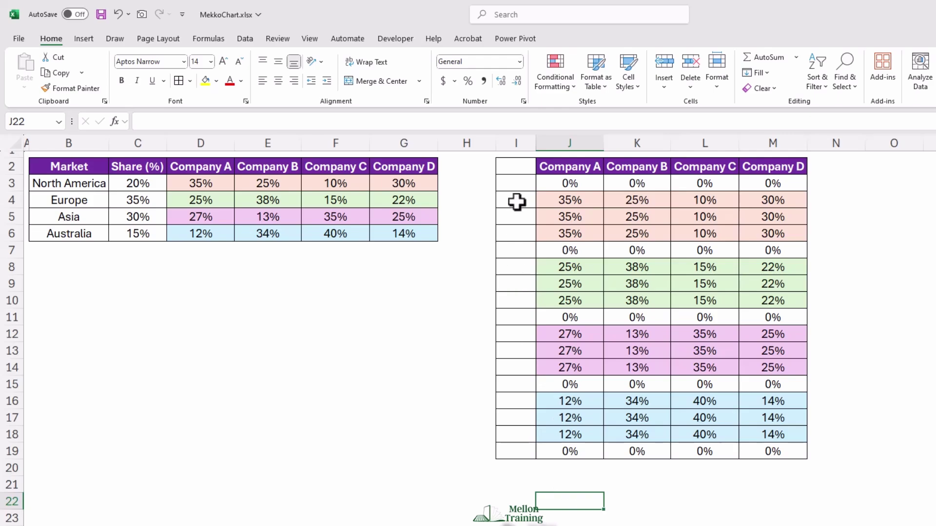
Step: Apply the custom number format 0"%" to cells I4:I19
drag(516, 203, 523, 448)
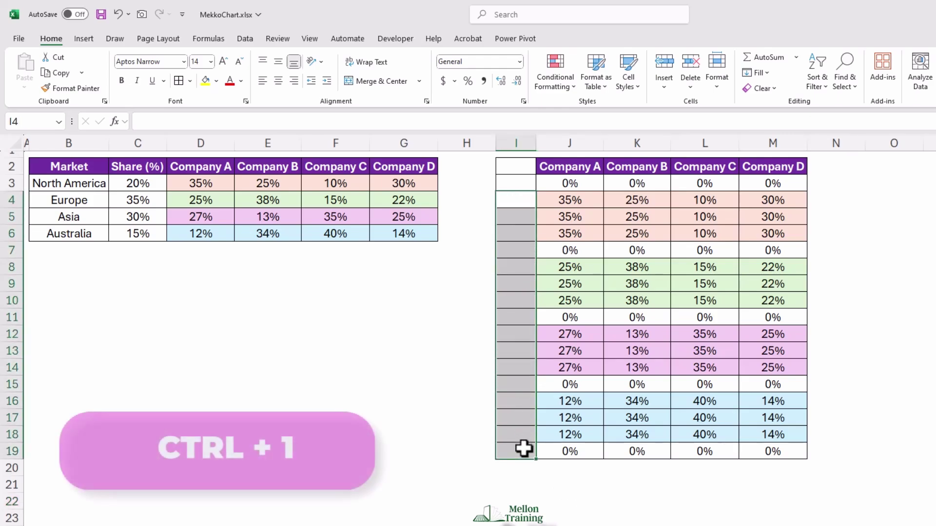
key(ctrl+1)
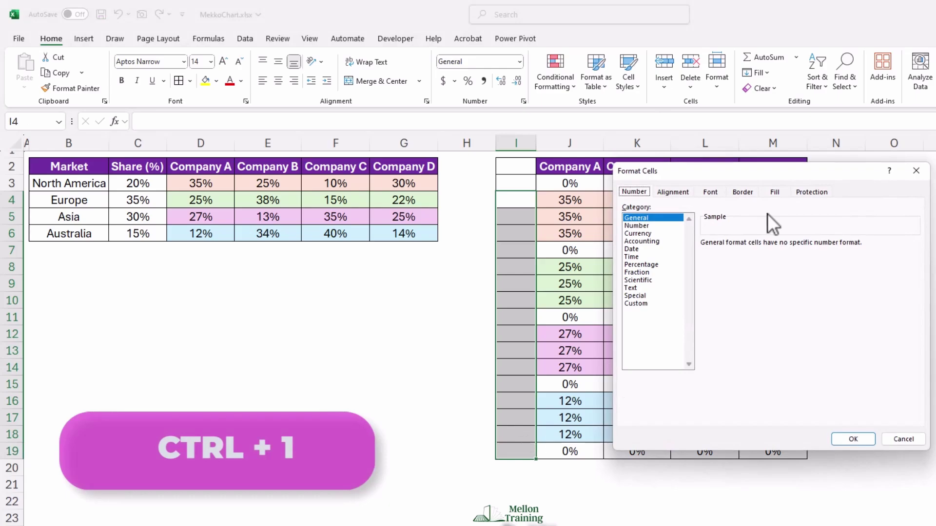
drag(774, 174, 283, 249)
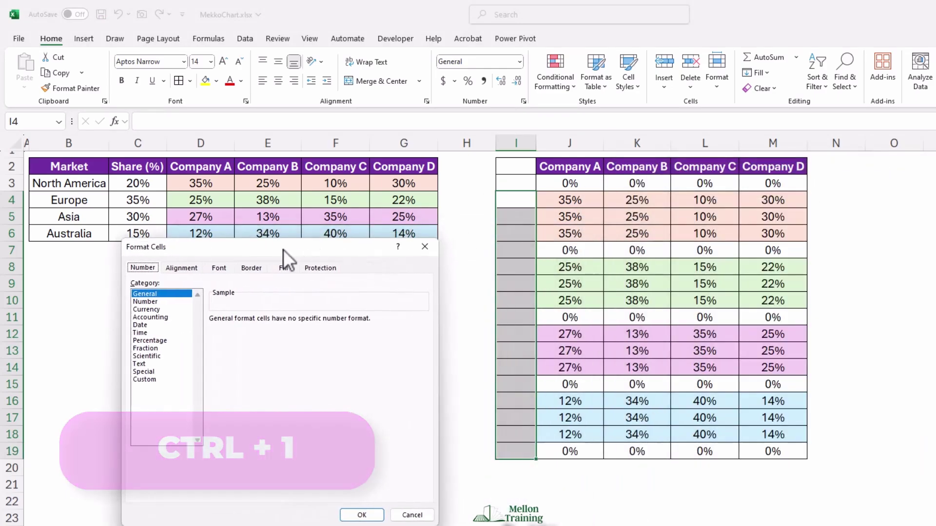
click(145, 301)
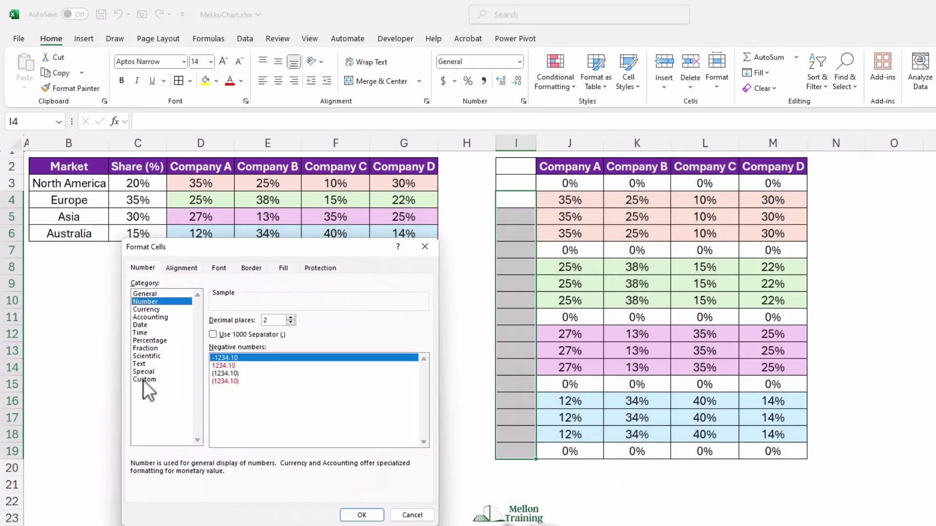
click(144, 379)
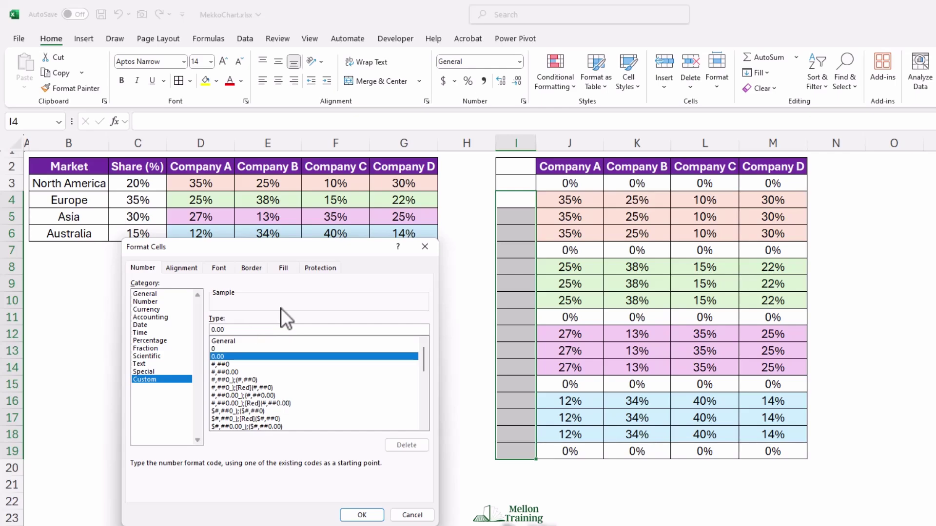
key(BackSpace)
key(BackSpace)
key(BackSpace)
key(BackSpace)
text(0)
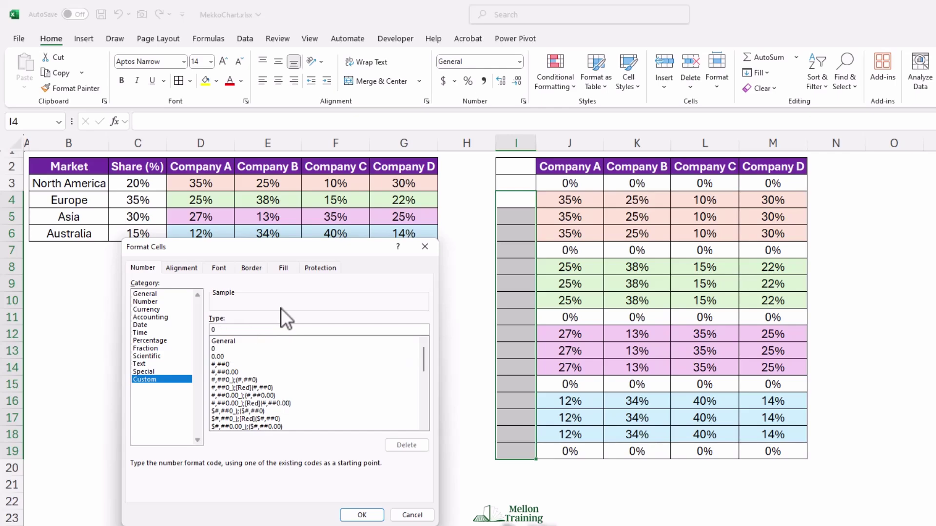
text("%")
click(361, 515)
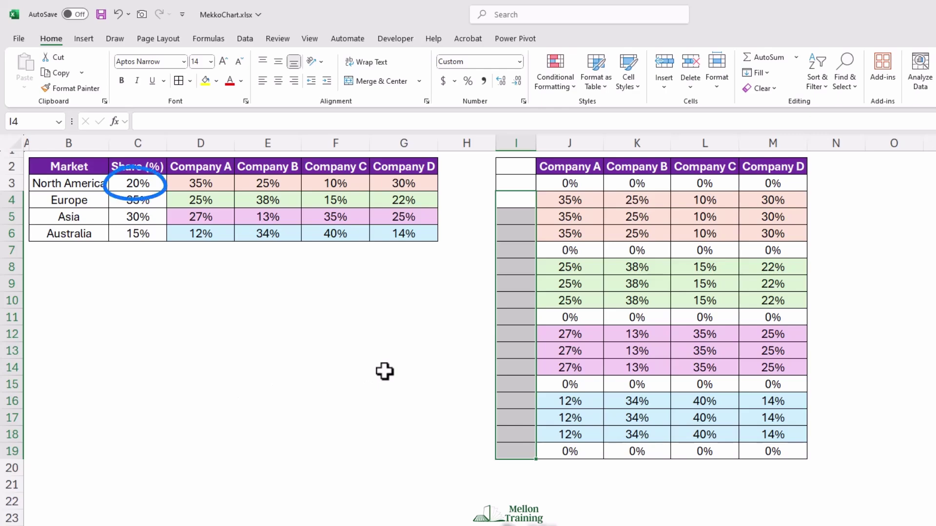
Step: Enter 0 in cell I4 and center cells I2:I19 horizontally and vertically
click(512, 198)
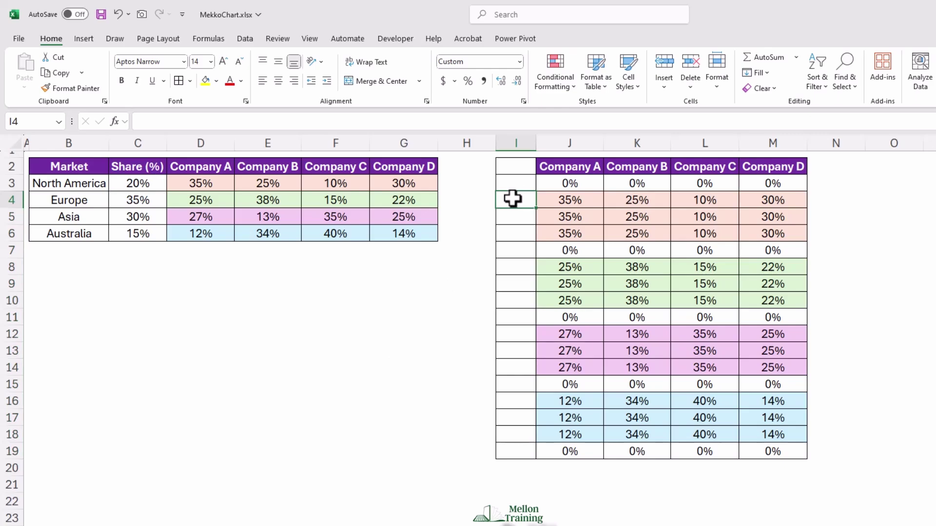
text(0)
key(Return)
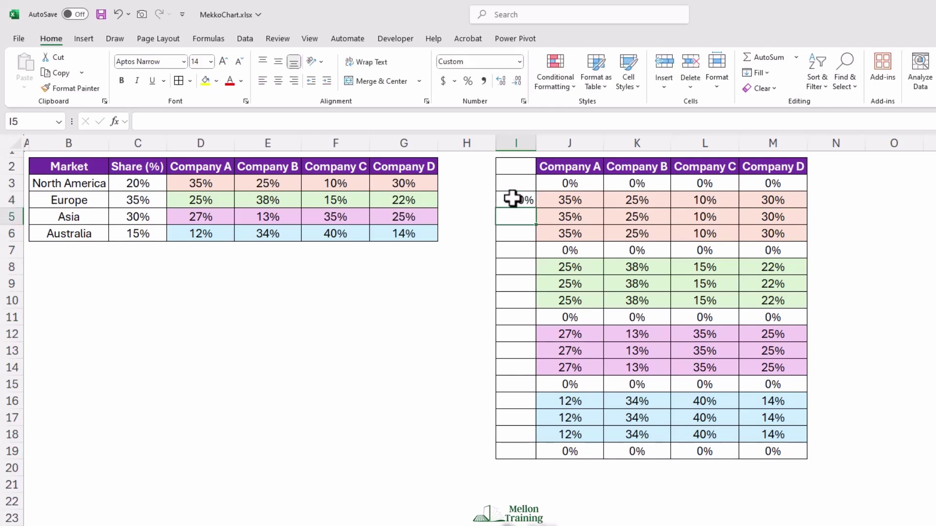
drag(522, 167, 507, 450)
click(278, 80)
click(277, 62)
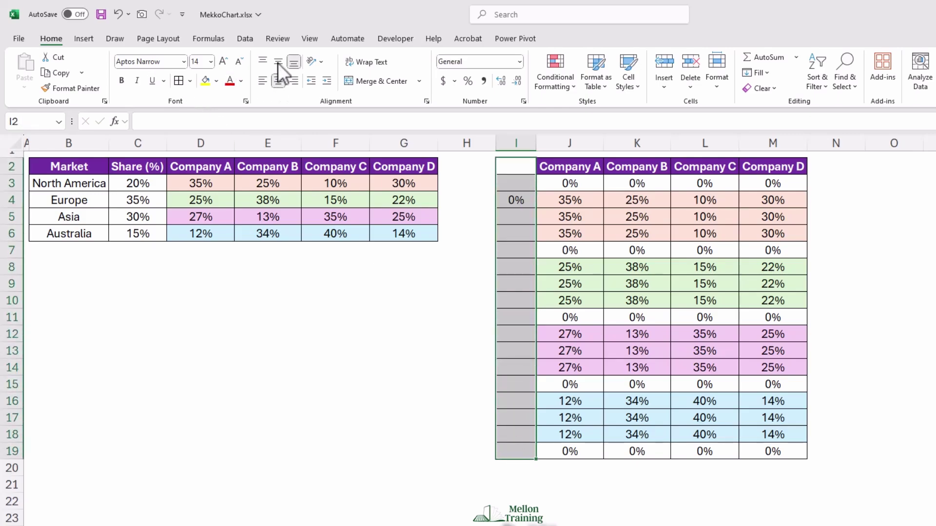
click(397, 350)
Step: Enter 20 in cells I6 and I8 as the boundary between North America and Europe
click(515, 201)
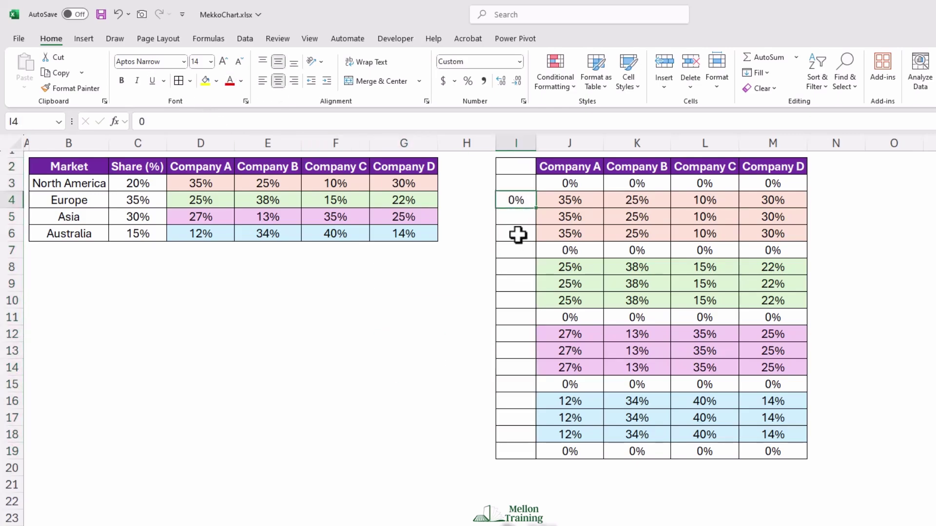
click(512, 237)
text(20)
key(Return)
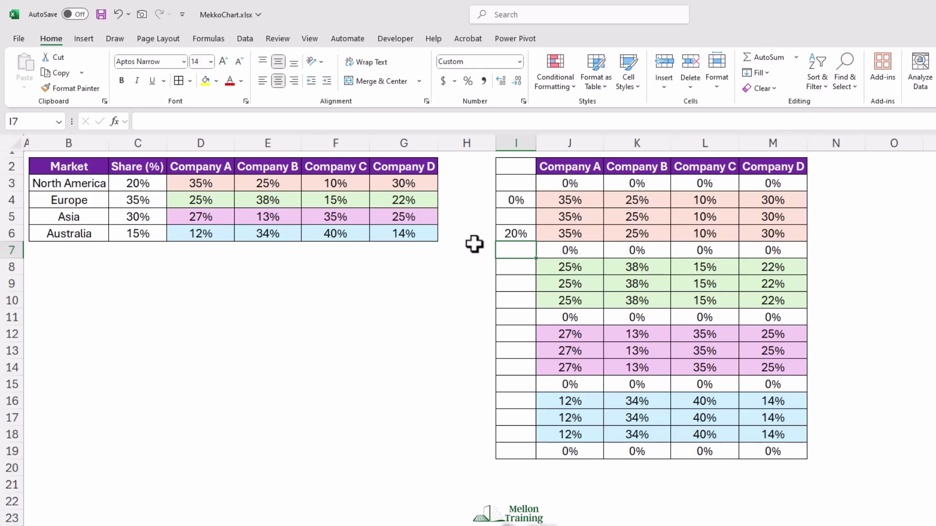
click(532, 267)
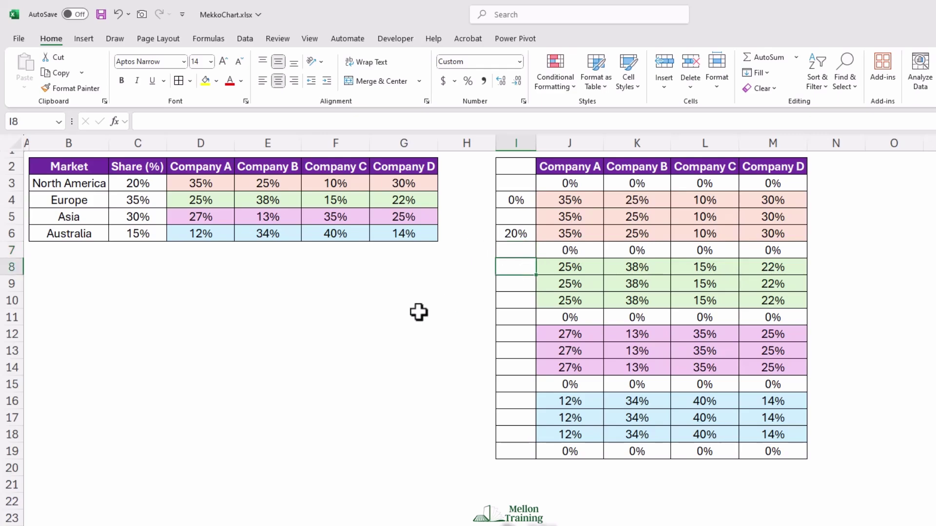
text(20)
key(Return)
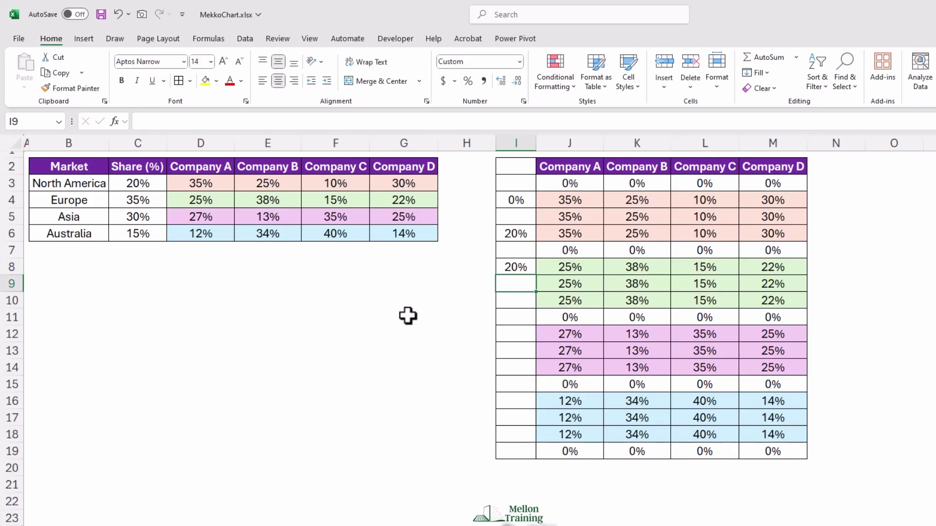
Step: Enter the cumulative share 55 in cells I10 and I12, where Europe ends and Asia begins
key(Return)
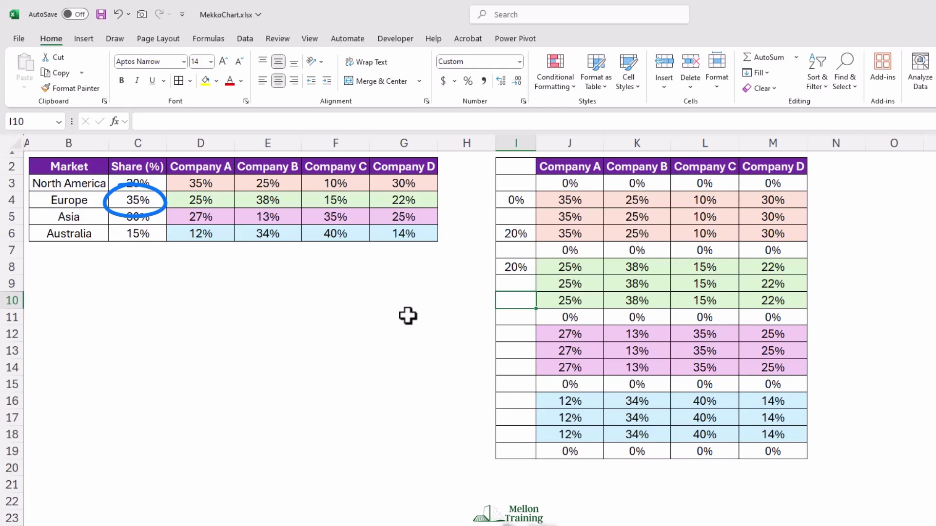
text(55)
key(Return)
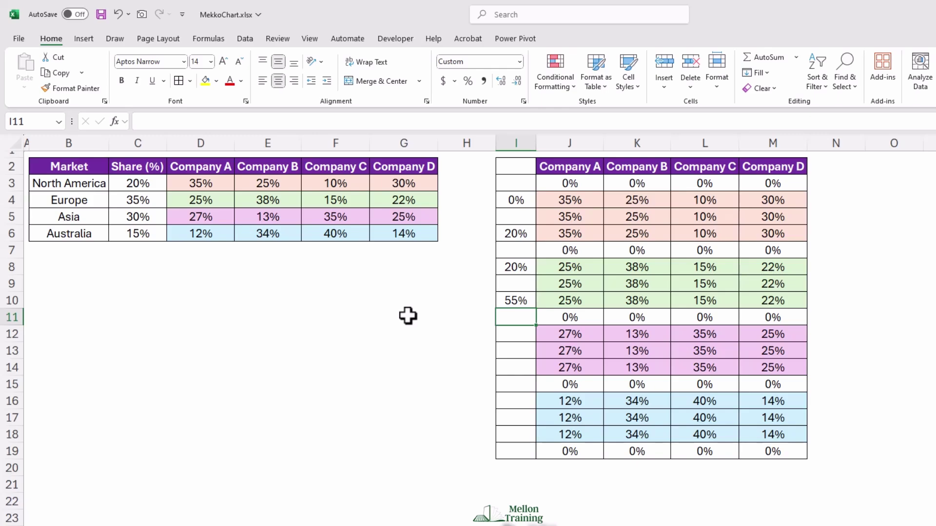
key(Down)
text(55)
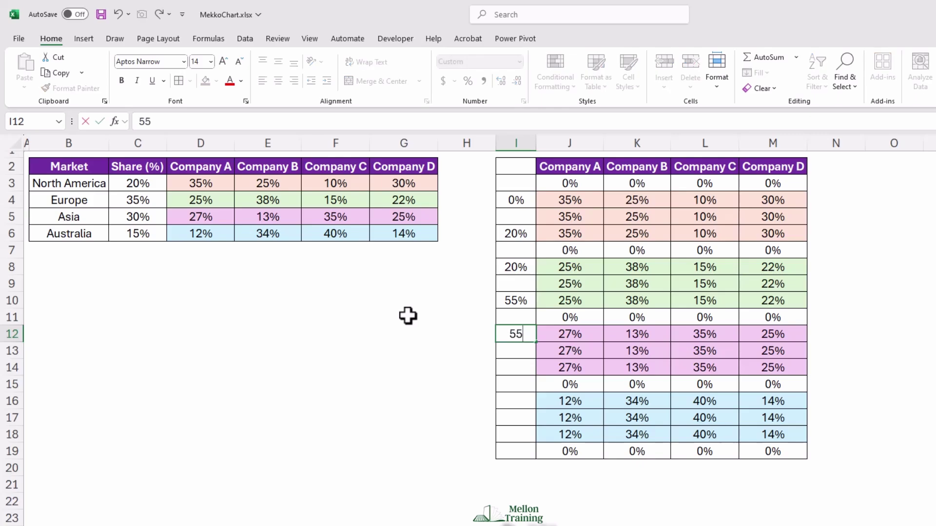
key(Return)
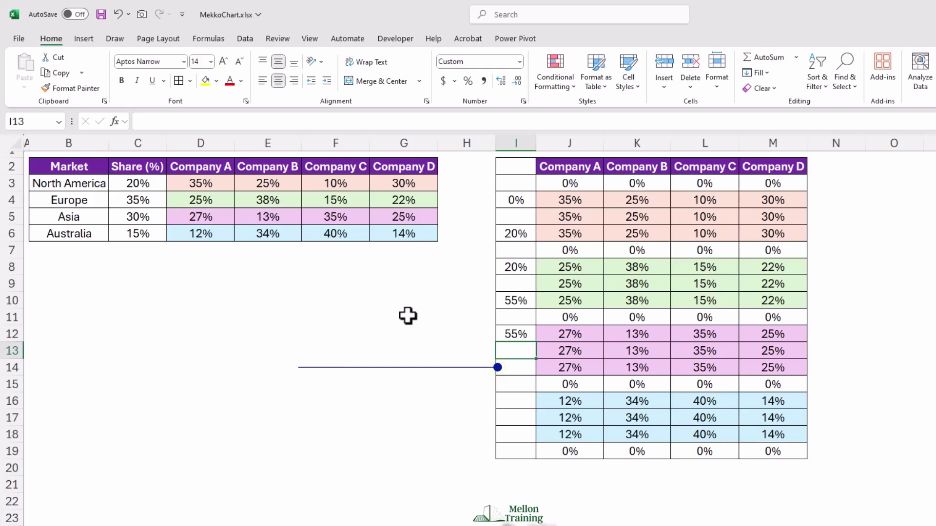
Step: Enter 58 in cell I14, the last Asia row of the helper table
key(Down)
text(58)
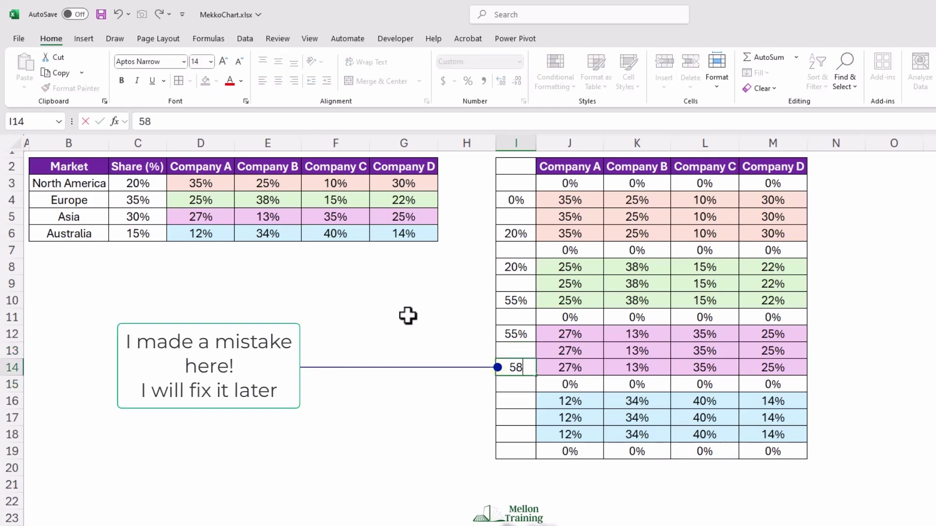
key(Down)
Step: Enter 85 in cell I16 and 100 in cell I18 for the start and end of Australia
key(Down)
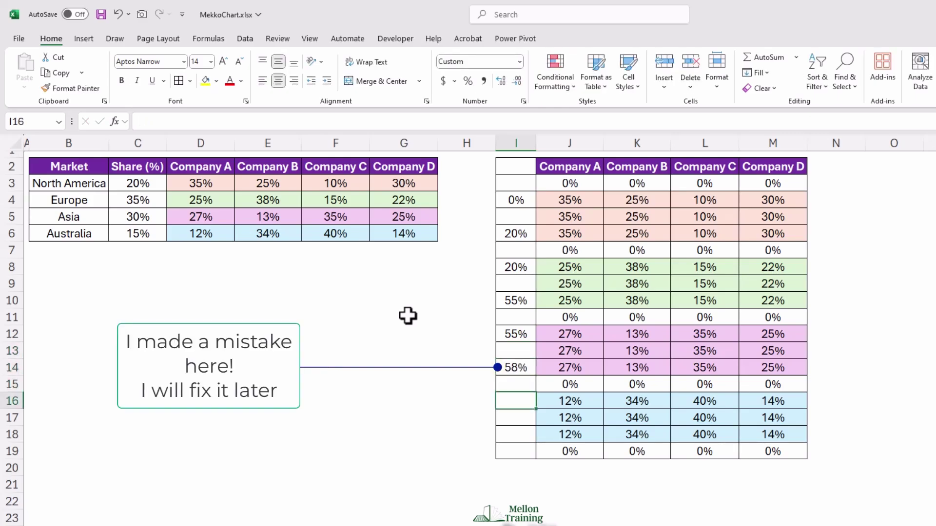
text(85)
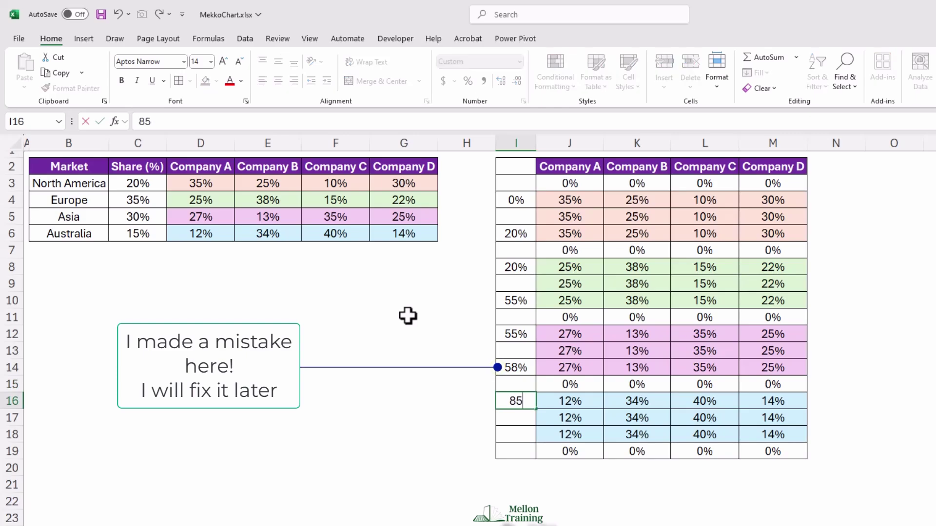
key(Down)
key(Down)
text(100)
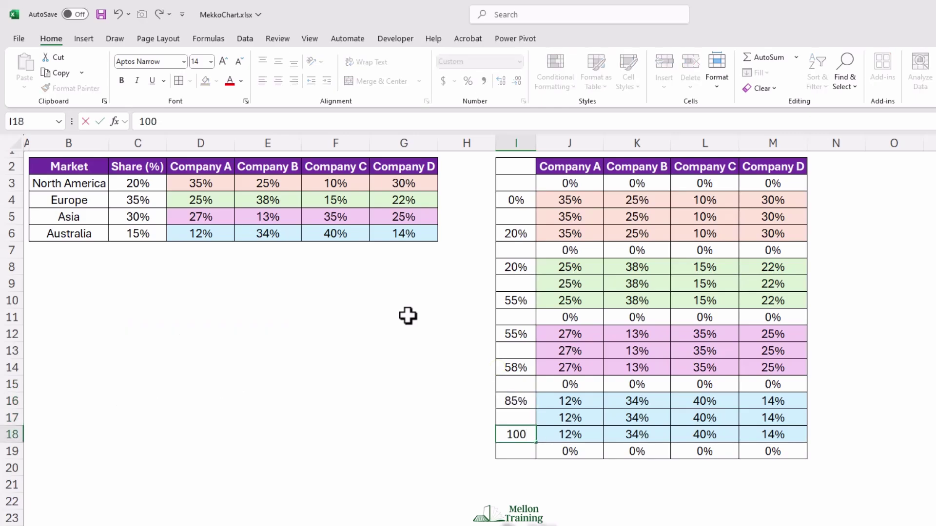
key(Down)
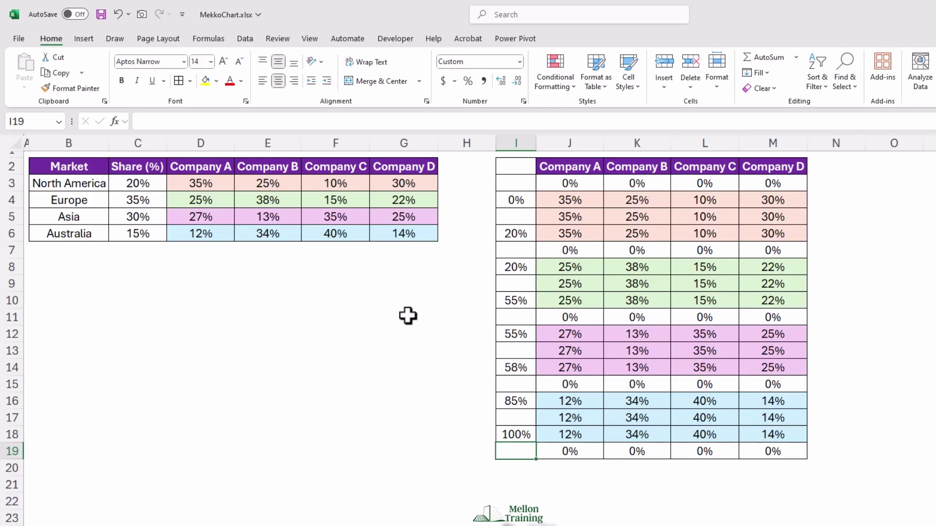
Step: Copy the 0% from cell I4 into cell I3
key(Up)
key(Up)
key(Up)
key(Up)
key(Up)
key(Up)
key(Up)
key(Up)
key(Up)
key(Up)
key(Up)
key(Up)
key(Up)
key(Up)
key(Up)
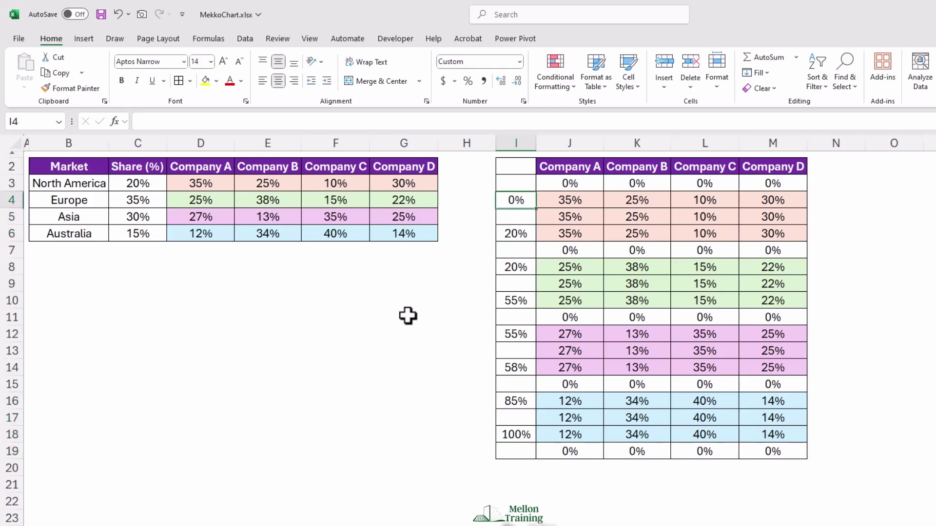
key(ctrl+c)
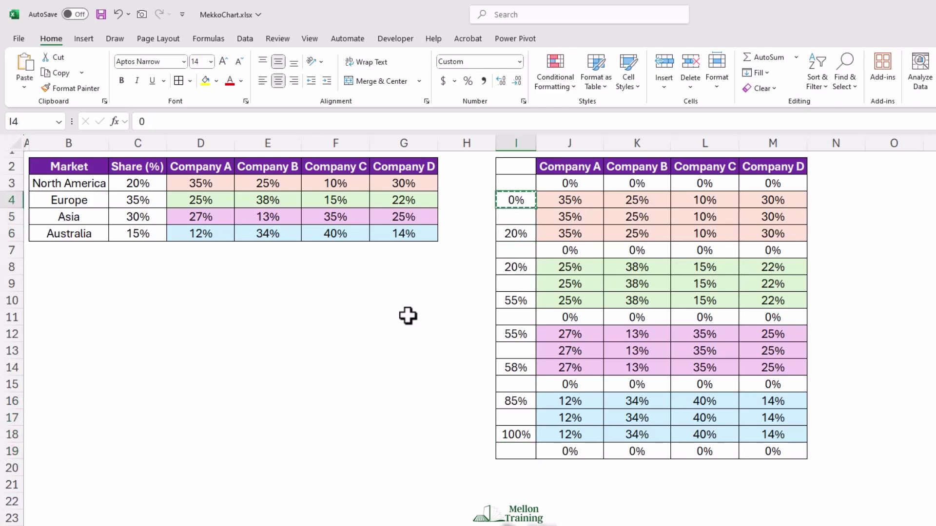
key(Up)
key(ctrl+v)
key(Escape)
Step: Fill the separator rows of column I with 20 in cell I7 and 55 in cell I11
key(Down)
key(Down)
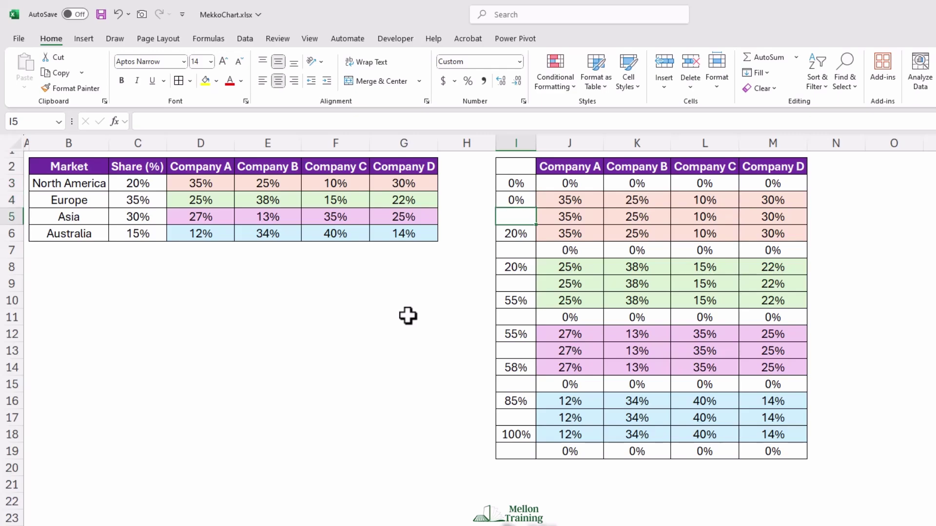
key(Down)
key(Down)
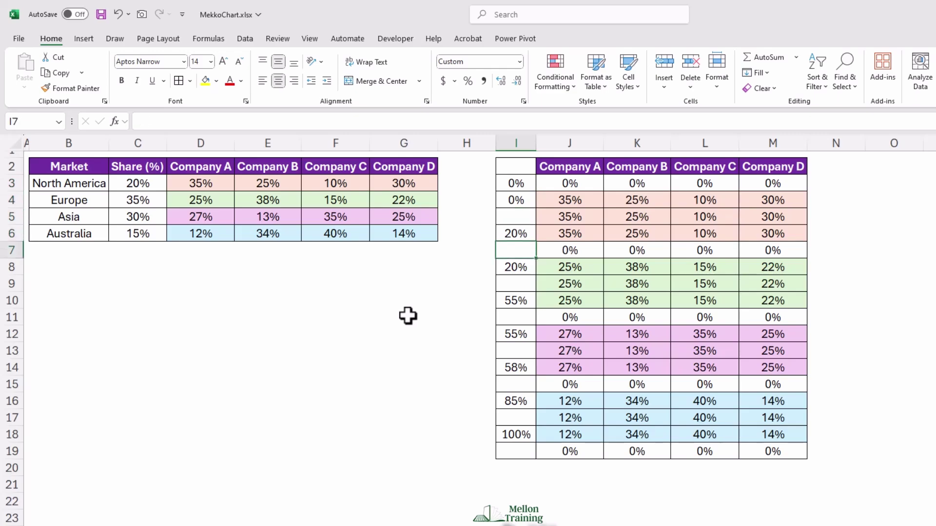
text(20)
key(Return)
key(Down)
key(Down)
key(Down)
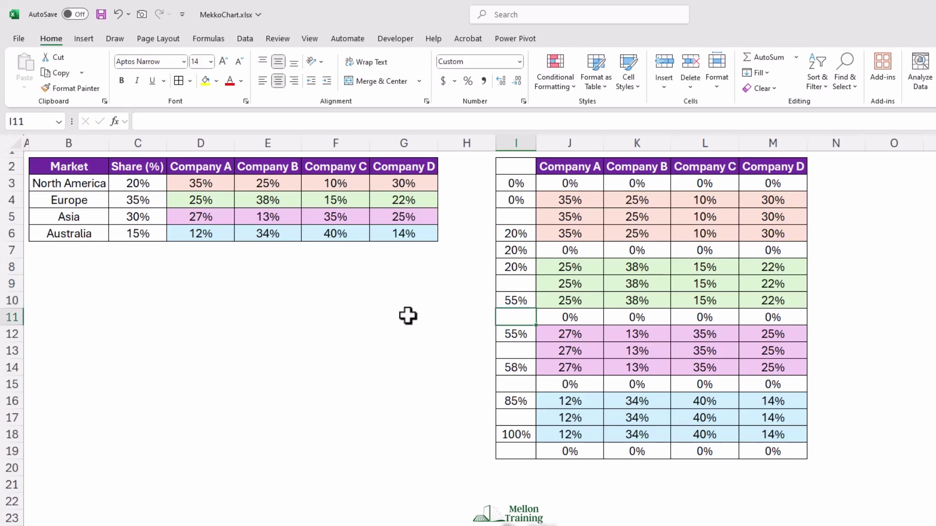
text(55)
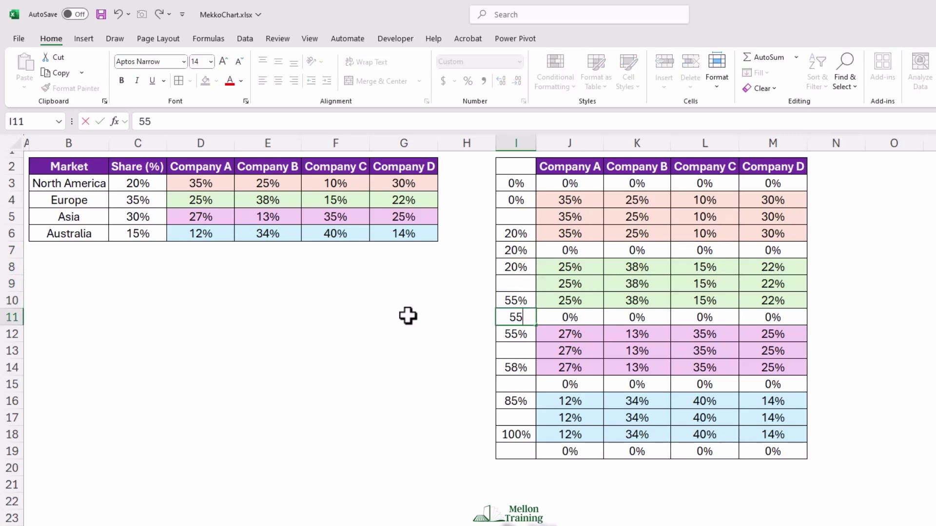
key(Return)
Step: Enter 85 in cell I15, the separator row between Asia and Australia
key(Down)
key(Down)
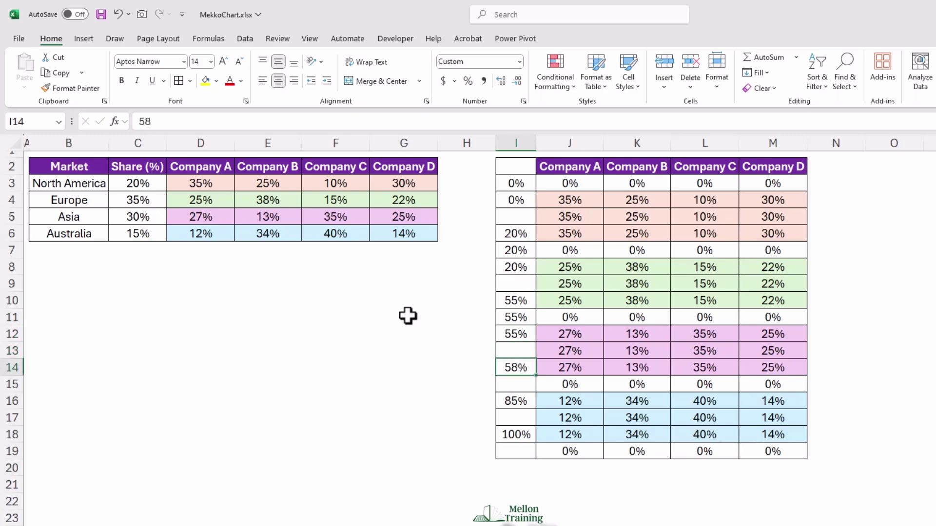
key(Down)
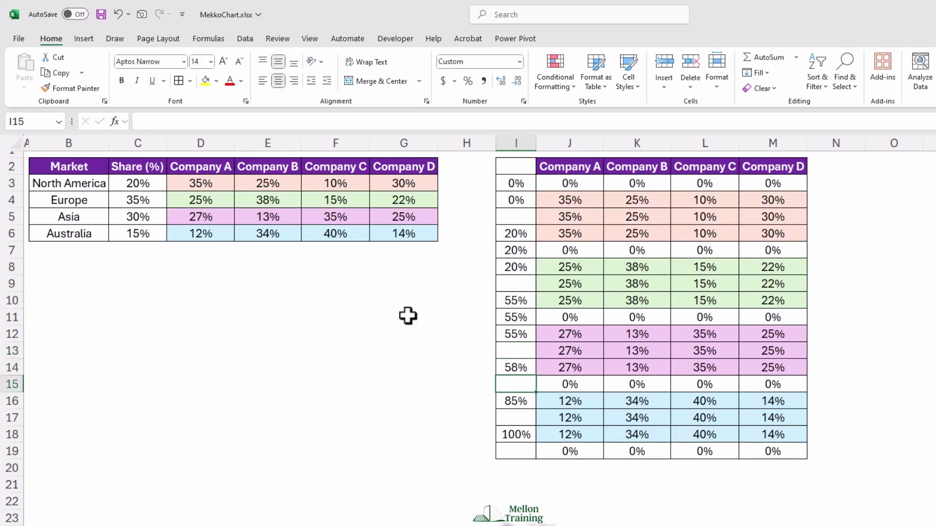
text(85)
key(Return)
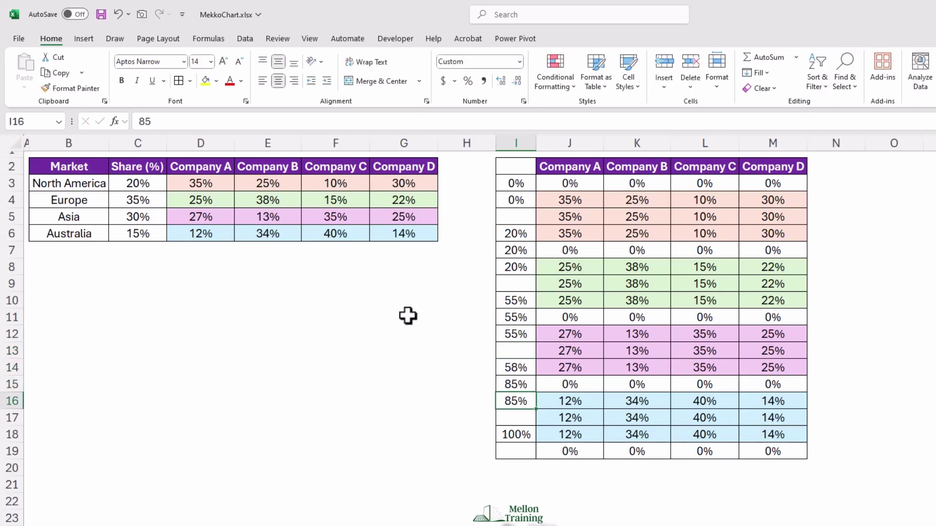
Step: Enter 100 in cell I19 to close the cumulative share column
key(Down)
key(Down)
key(Down)
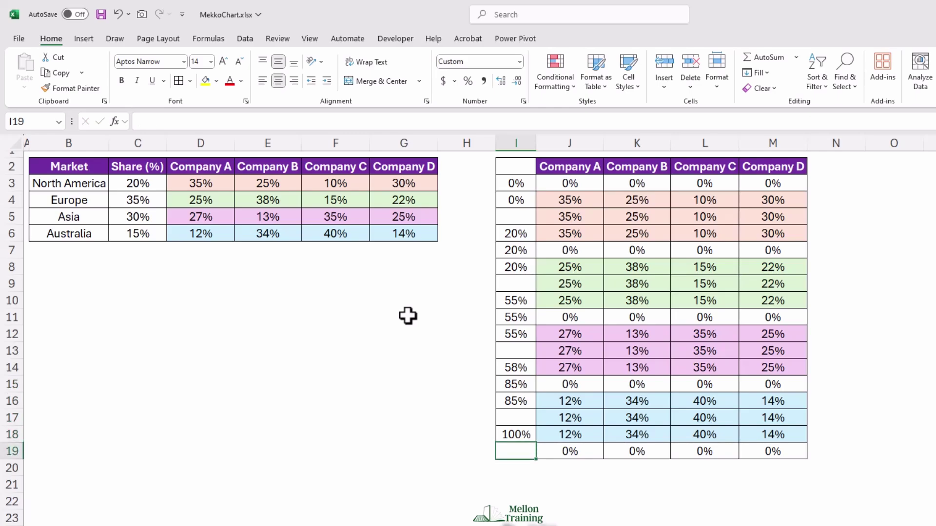
text(100)
key(Return)
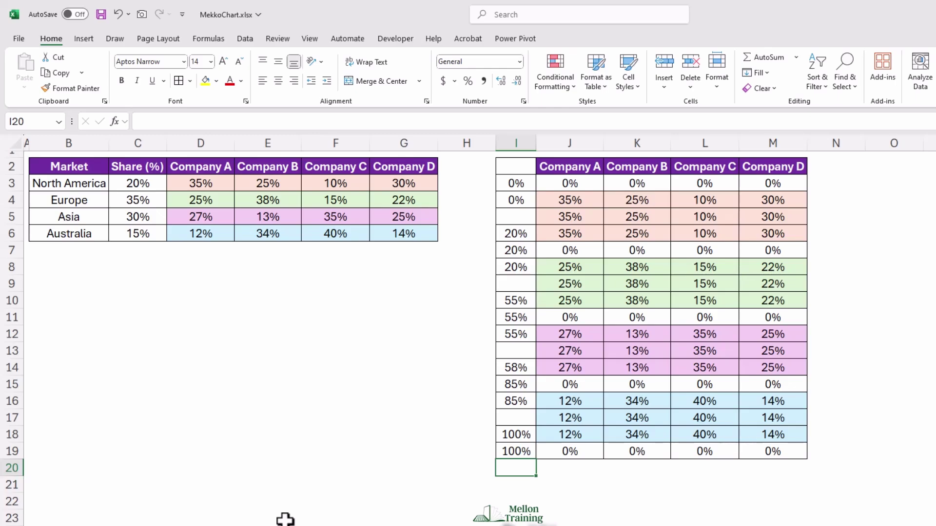
Step: Enter the midpoint formula =(I4+I6)/2 in cell I5 for North America
key(Up)
key(Up)
key(Up)
key(Up)
key(Up)
key(Up)
key(Up)
key(Up)
key(Up)
key(Up)
key(Up)
key(Up)
key(Up)
key(Up)
key(Up)
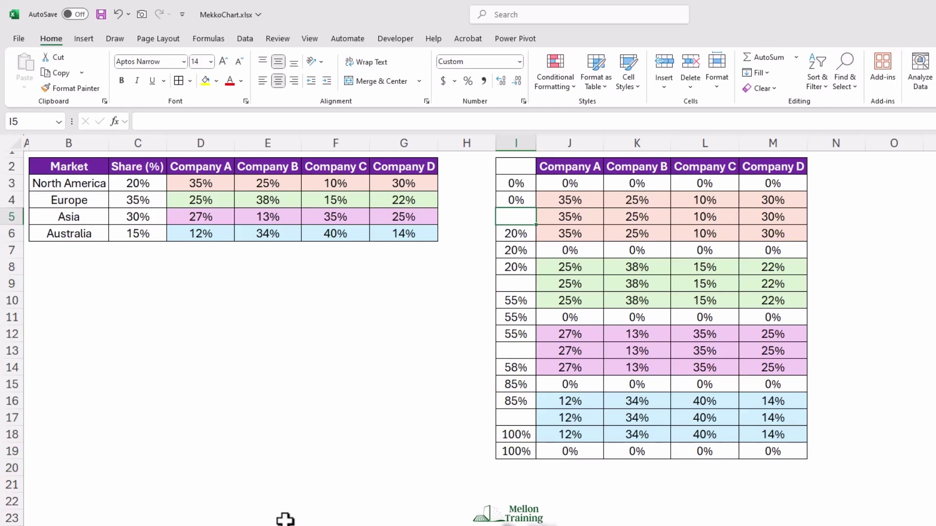
text(=()
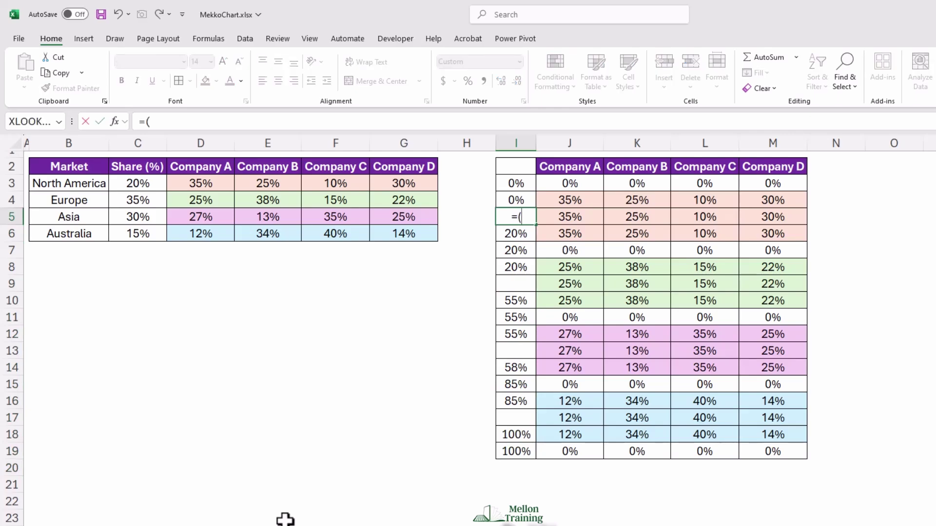
text(I4+)
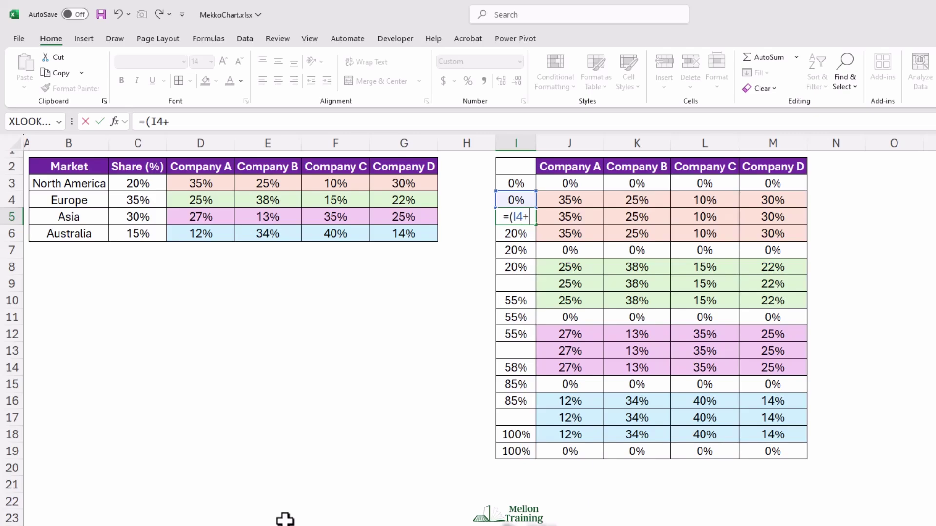
text(I6))
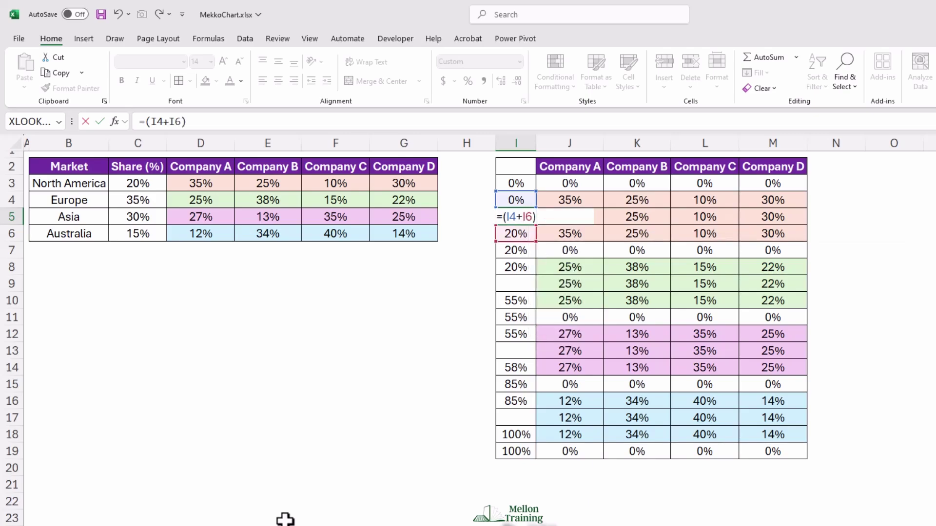
text(/2)
key(Return)
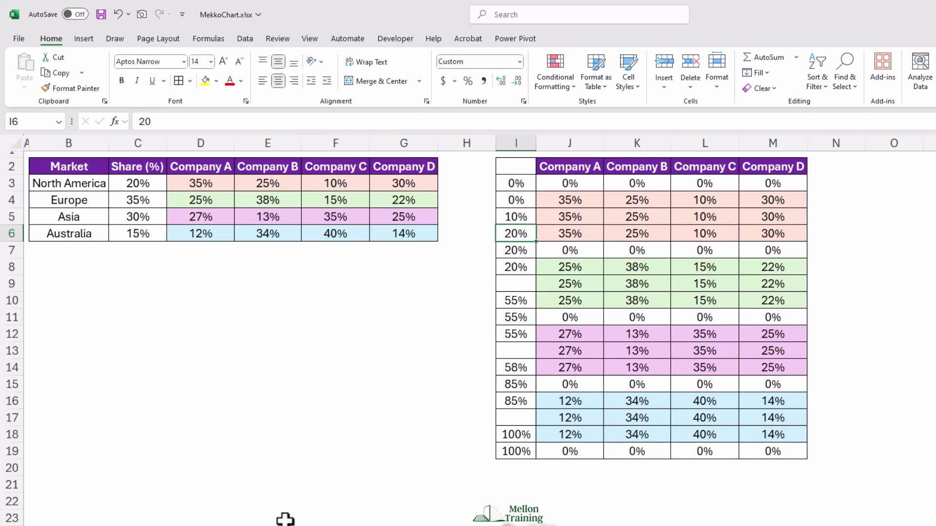
Step: Copy the midpoint formula from I5 into the middle rows of the other markets, cells I9, I13 and I17
key(Up)
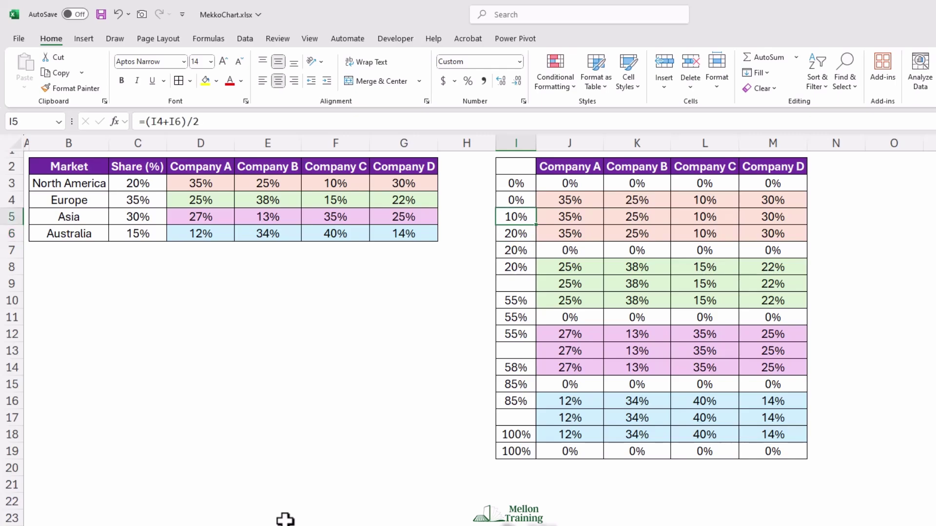
key(ctrl+c)
key(Down)
key(Down)
key(Down)
key(Down)
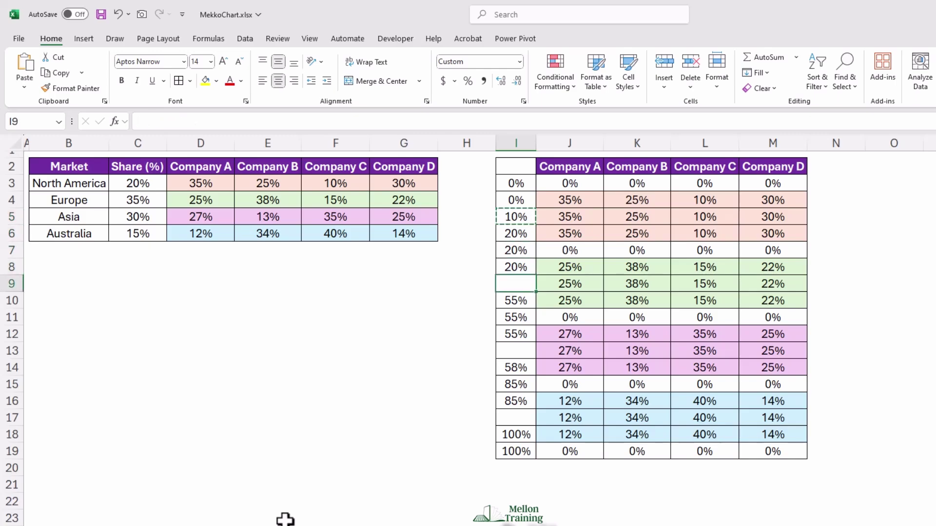
key(ctrl+v)
key(Down)
key(Down)
key(Down)
key(Down)
key(ctrl+v)
key(Down)
key(Down)
key(Down)
key(Down)
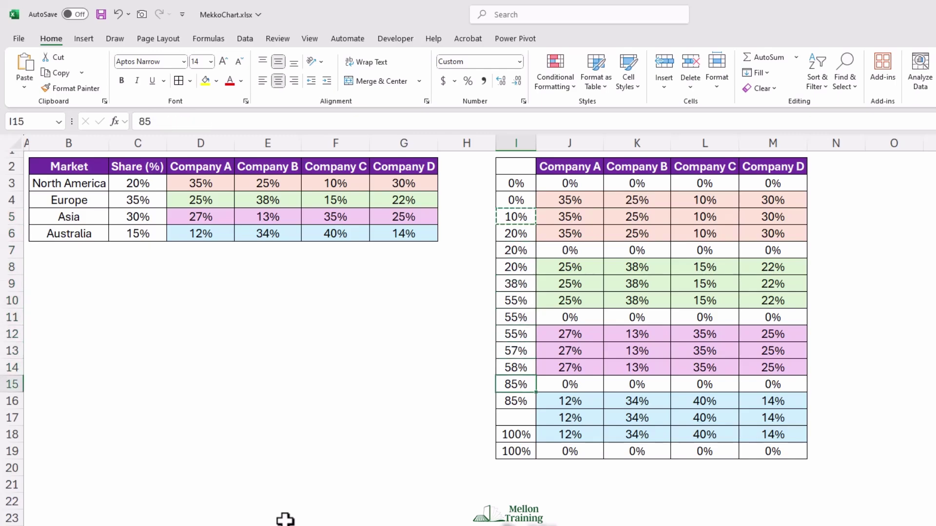
key(ctrl+v)
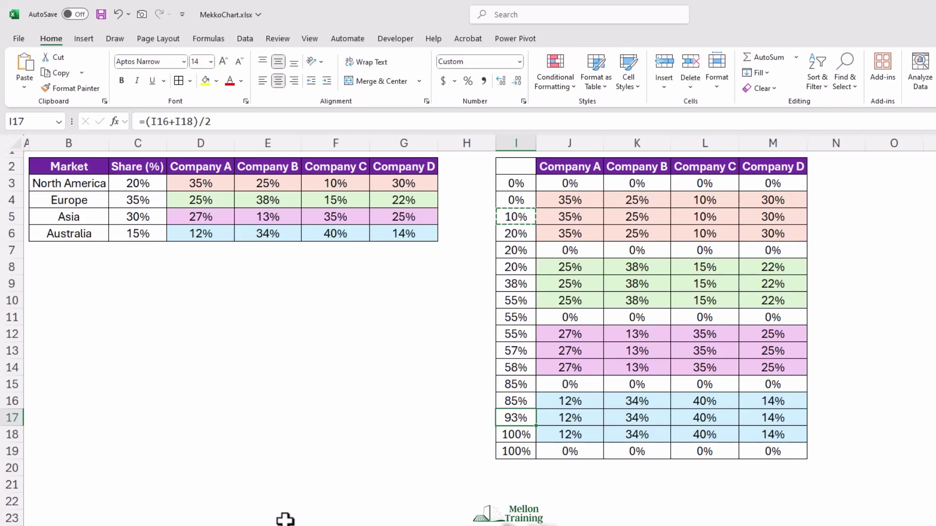
Step: Add the column headers Marker in N2 and Labels in O2
click(836, 166)
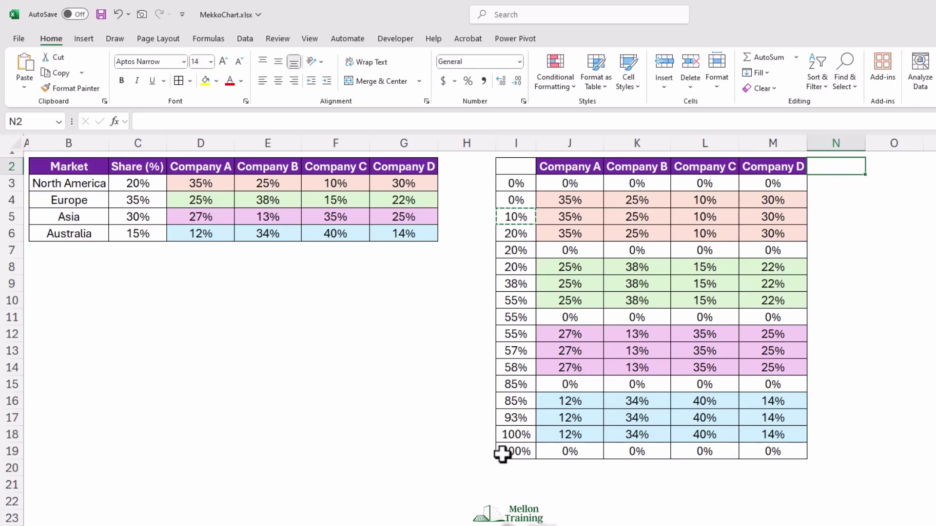
text(Marker)
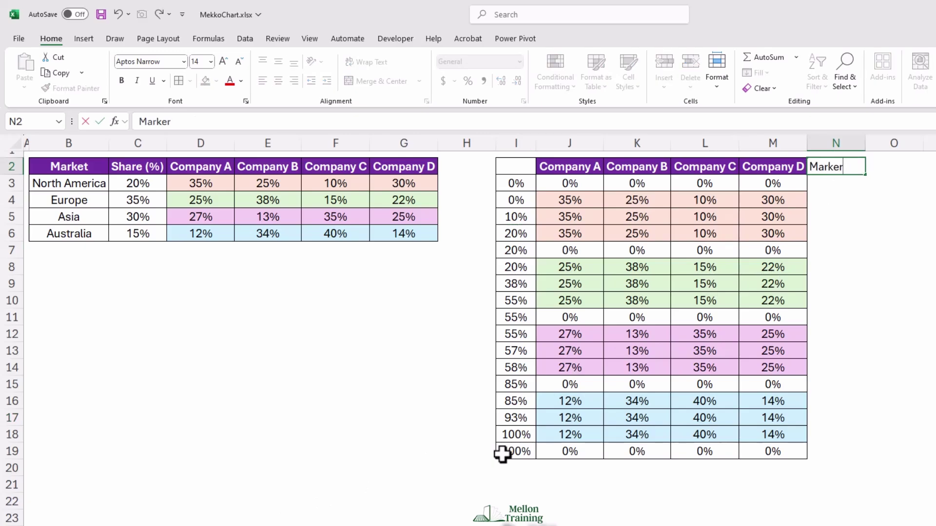
key(Tab)
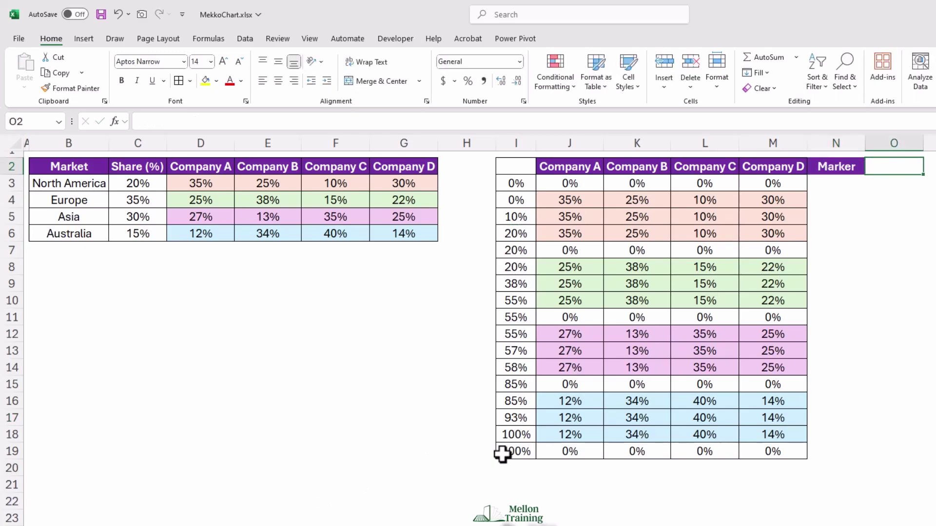
text(Labels)
key(Tab)
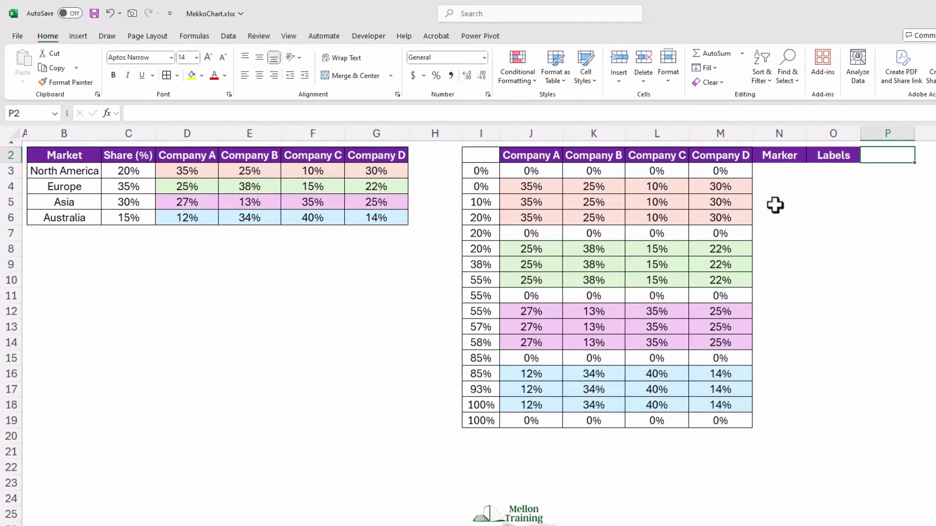
Step: Enter 100% in the Marker column at cell N5
click(774, 204)
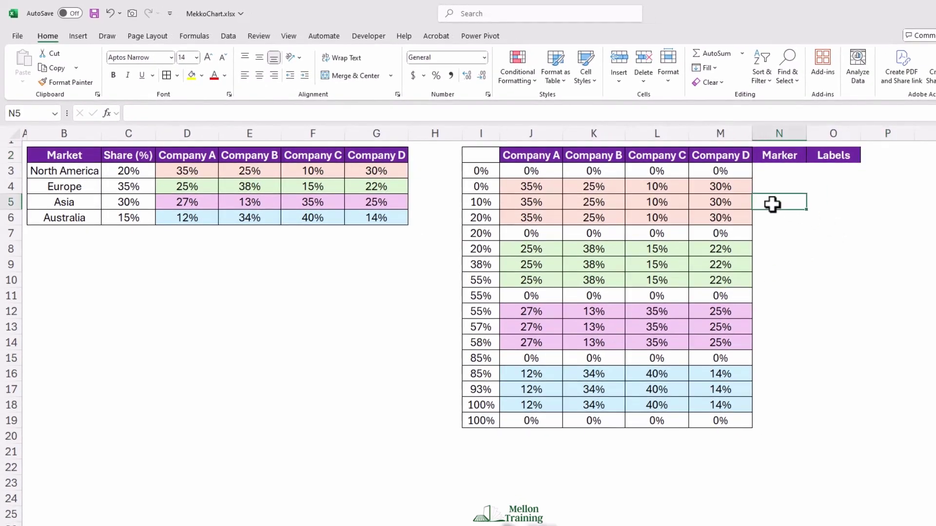
text(100)
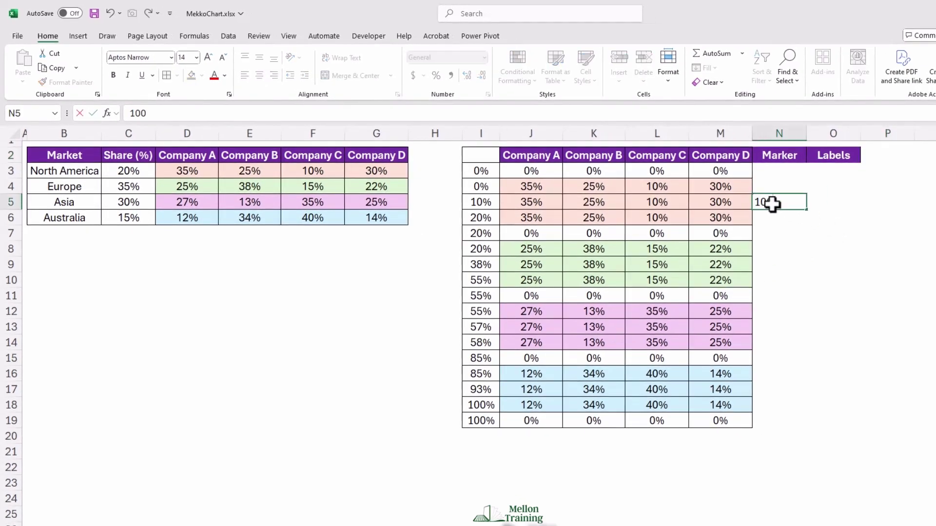
text(%)
key(Return)
Step: Copy the 100% marker from N5 into cells N9, N13 and N17
click(772, 202)
key(ctrl+c)
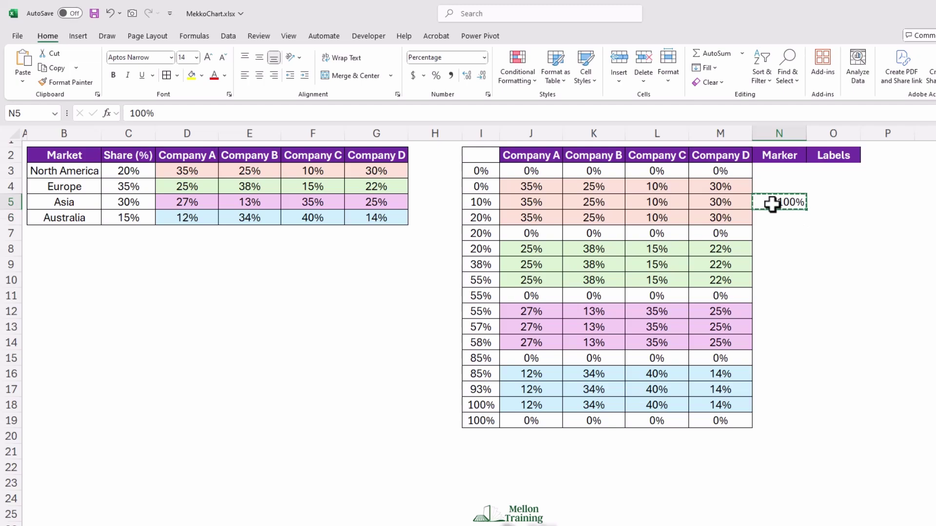
click(772, 265)
key(ctrl+v)
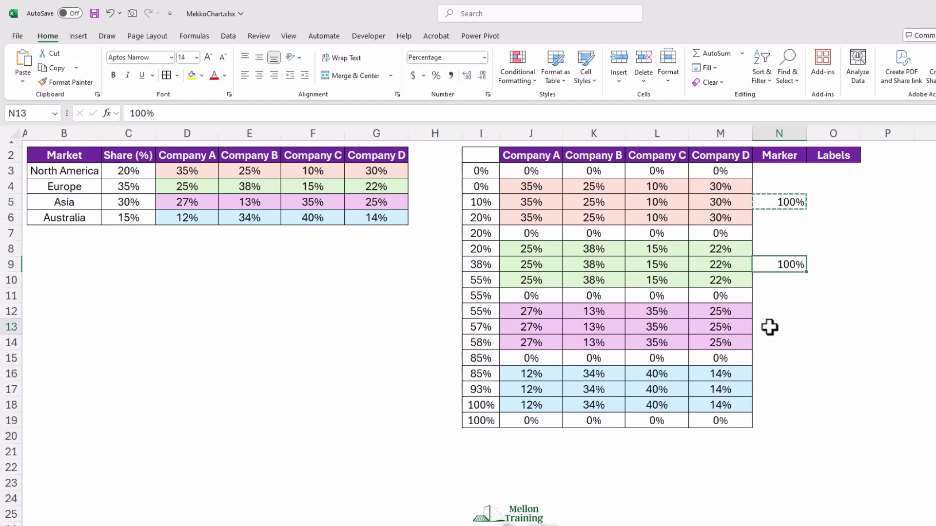
click(772, 326)
key(ctrl+v)
click(769, 388)
key(ctrl+v)
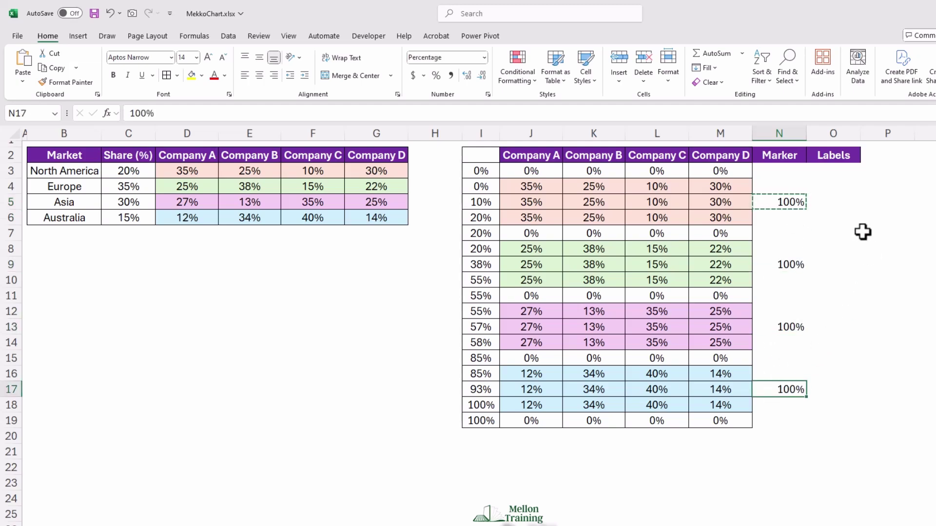
Step: Enter the label formula =B3&TEXT(C3, "(#%)") in cell O5 to combine the market name with its share
click(833, 200)
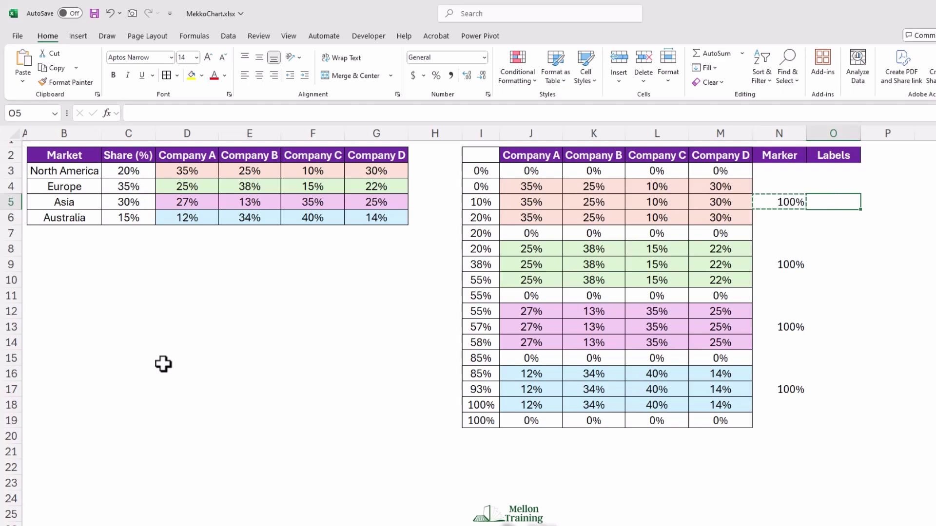
text(=B3)
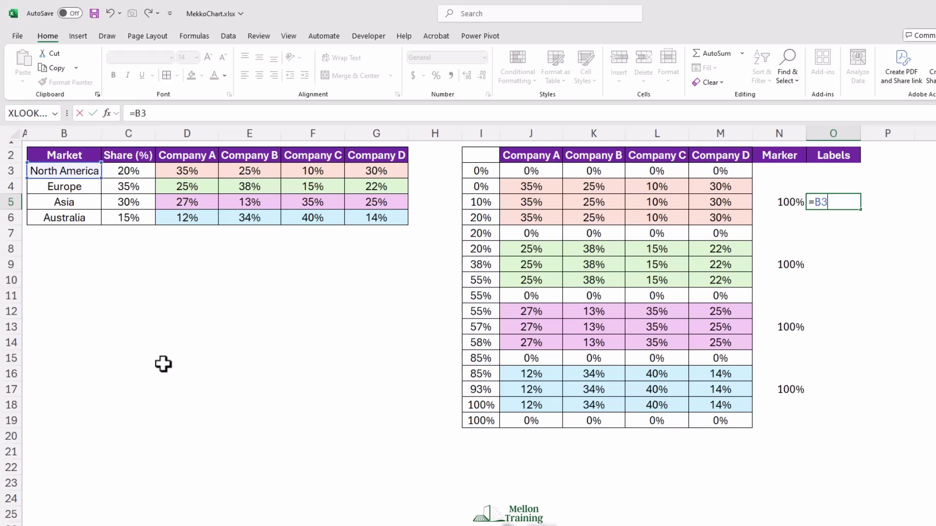
text(&TEXT(C)
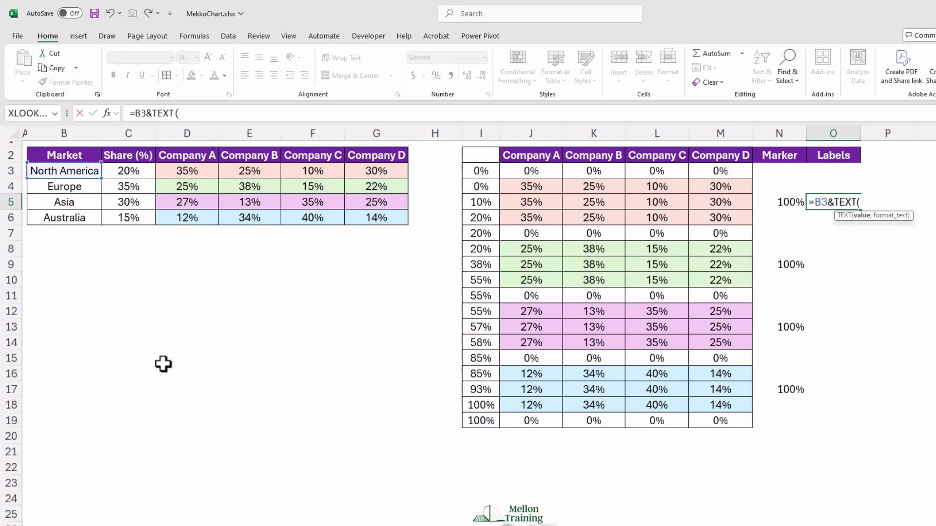
text(3,)
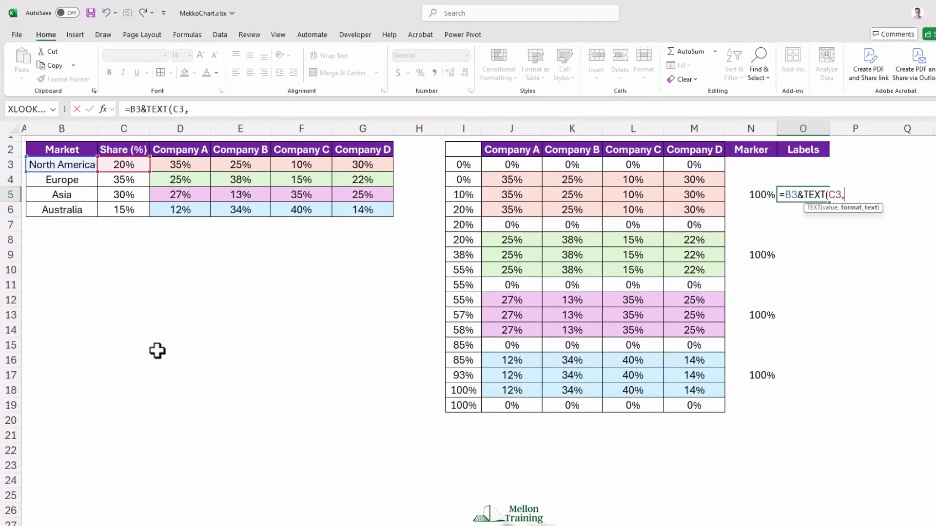
text( "(#%)"))
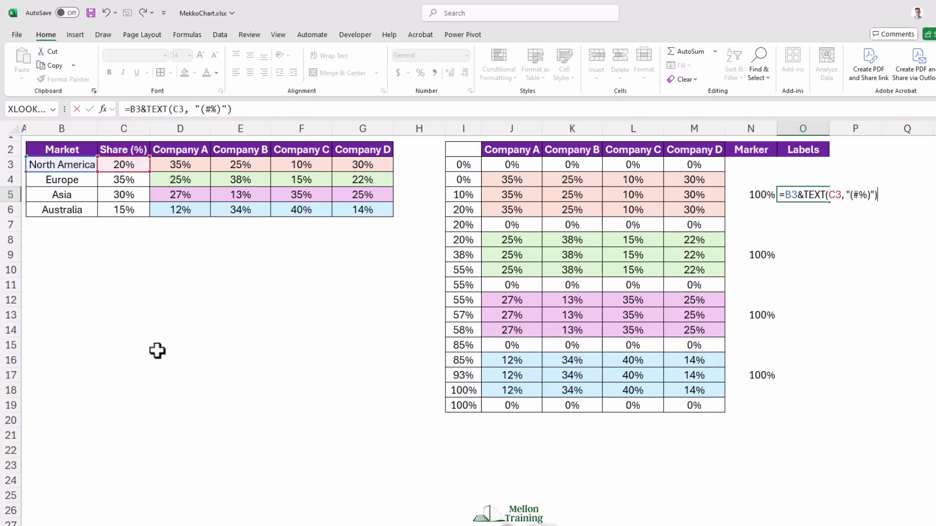
key(Return)
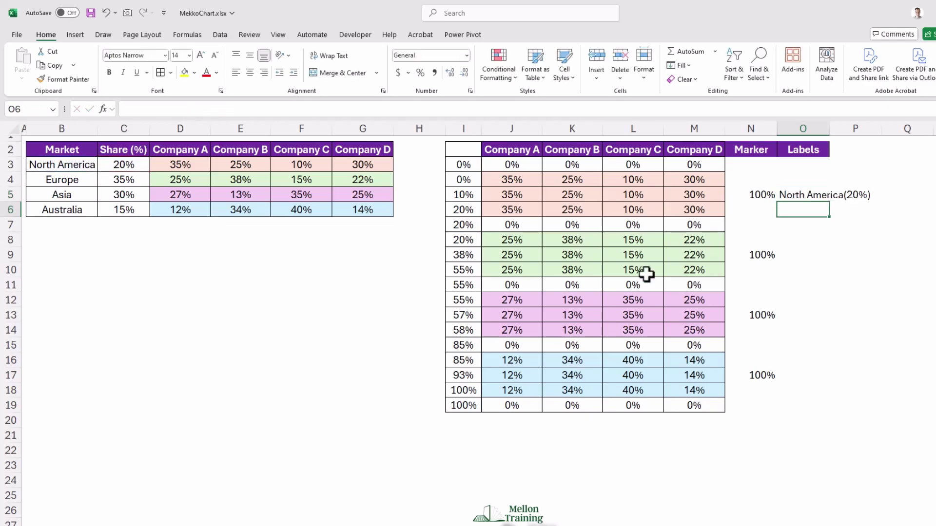
Step: Copy the label formula from O5 into cells O9, O13 and O17
click(802, 195)
key(ctrl+c)
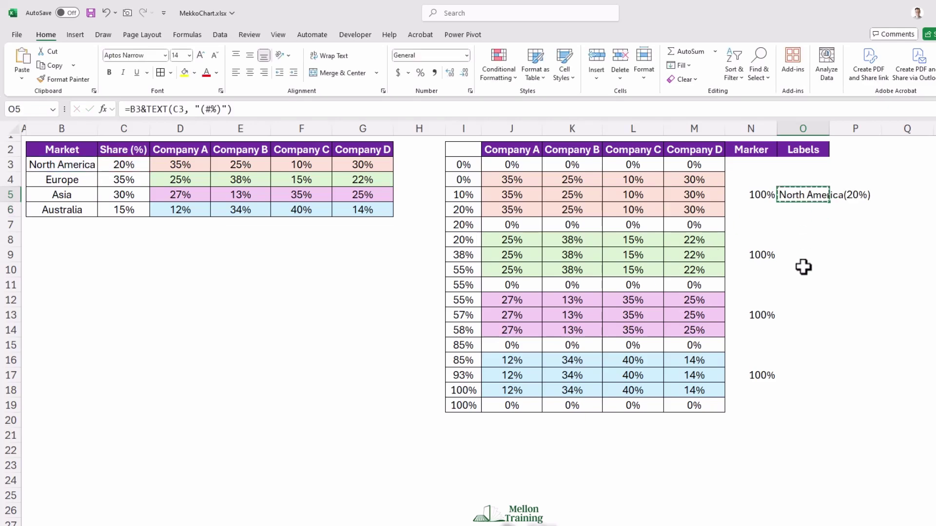
key(Down)
key(Down)
key(Down)
key(Down)
key(ctrl+v)
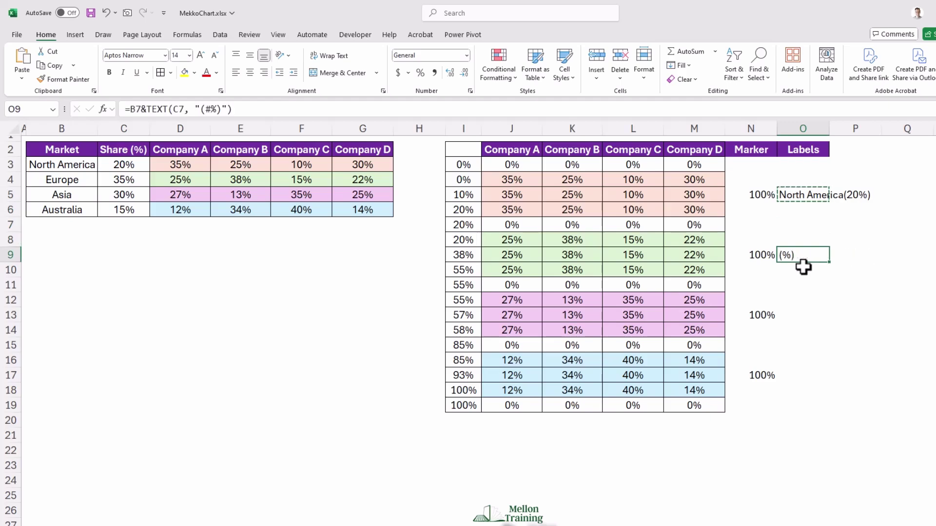
key(Down)
key(Down)
key(Down)
key(Down)
key(ctrl+v)
key(Down)
key(Down)
key(Down)
key(Down)
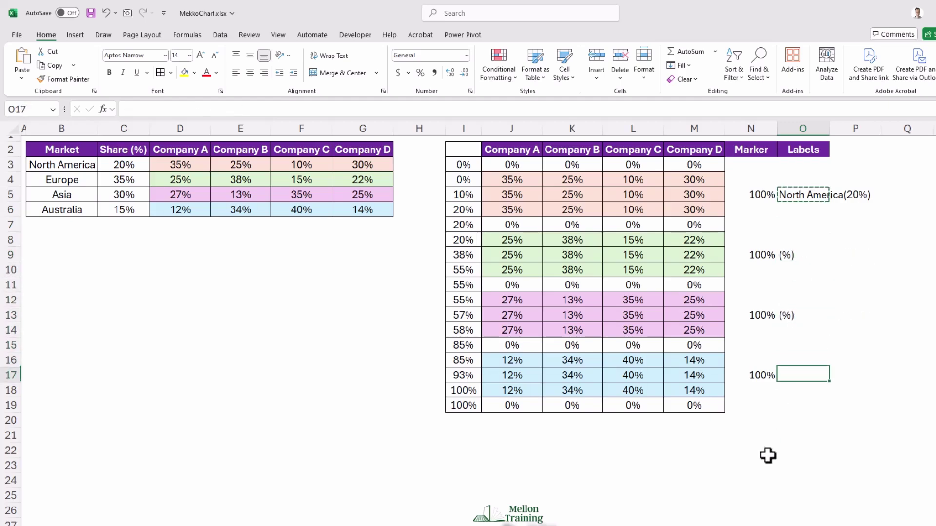
key(ctrl+v)
Step: Correct the label formula in O9 to reference Europe's cells, B4 and C4
click(787, 251)
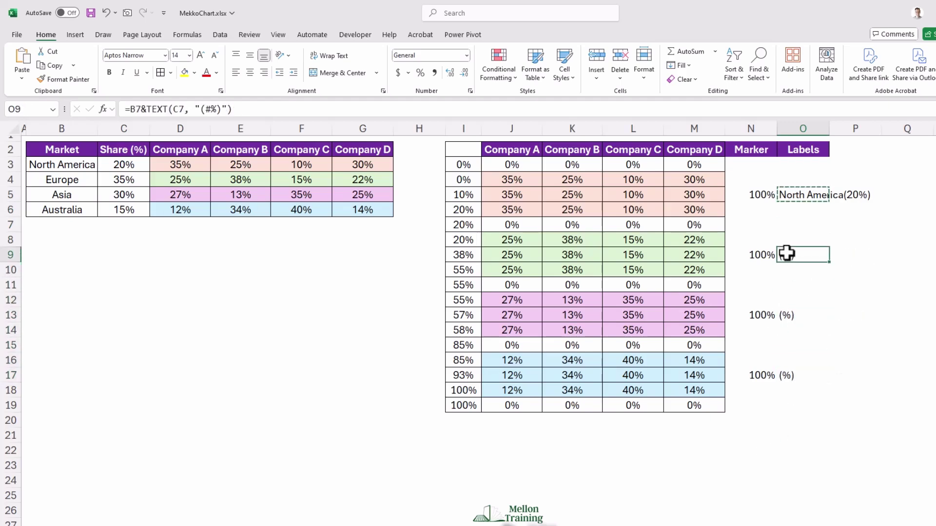
click(139, 107)
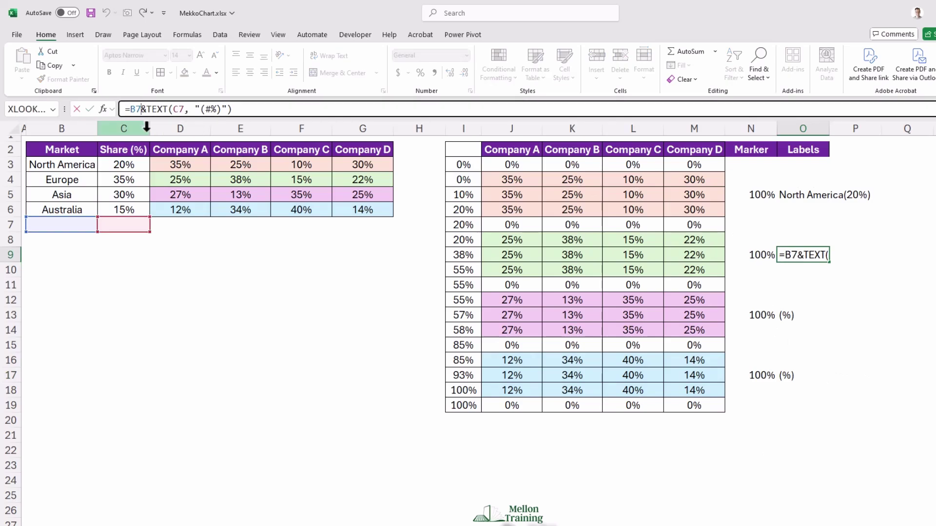
key(BackSpace)
text(4)
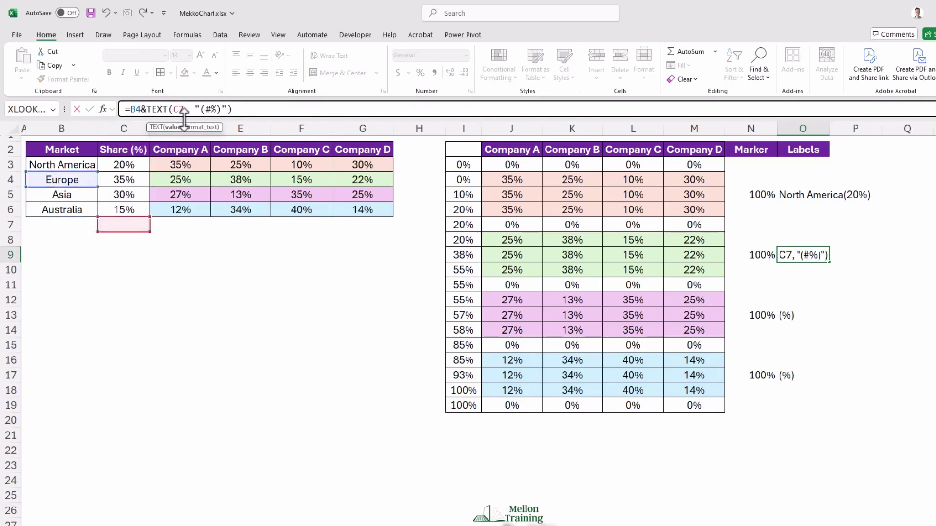
key(BackSpace)
text(4)
key(Return)
Step: Correct the label formula in O13 to reference Asia's cells, B5 and C5
key(Down)
key(Down)
key(Down)
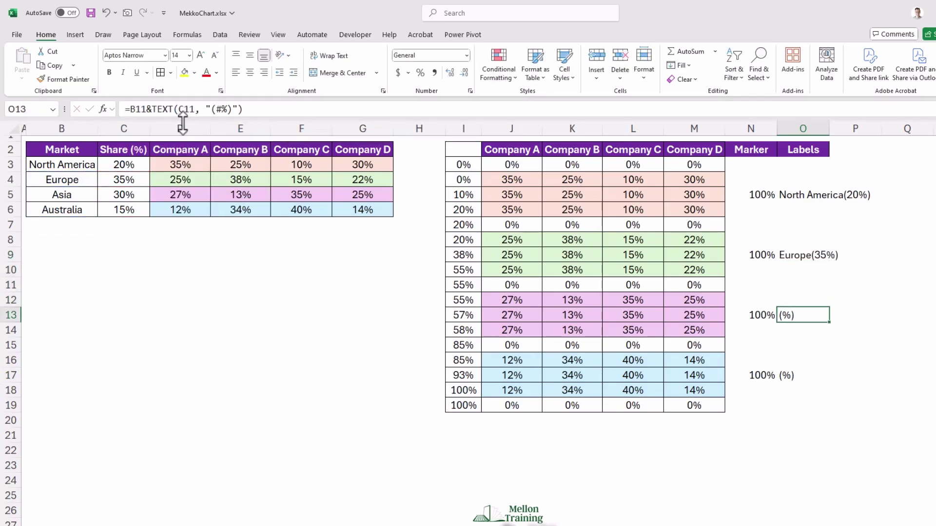
key(F2)
key(BackSpace)
key(BackSpace)
text(5)
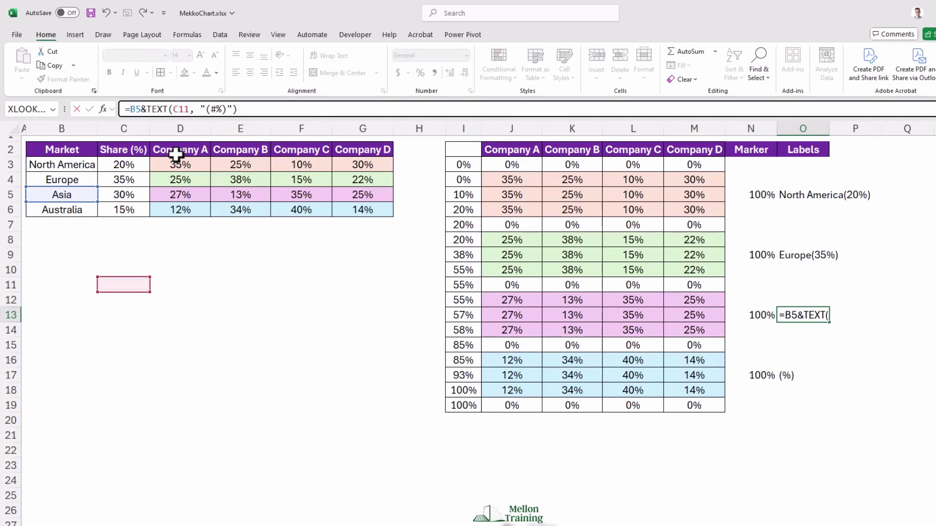
click(190, 109)
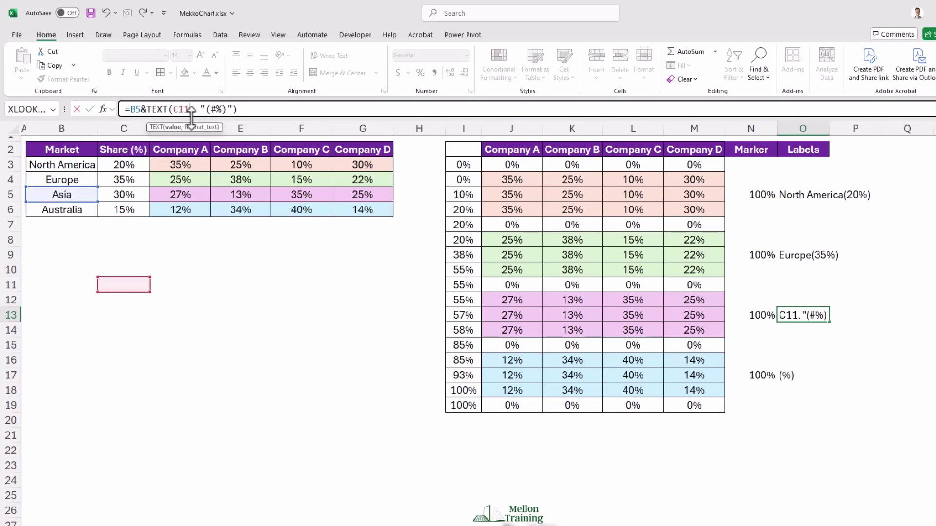
key(BackSpace)
key(BackSpace)
text(5)
key(Return)
key(Up)
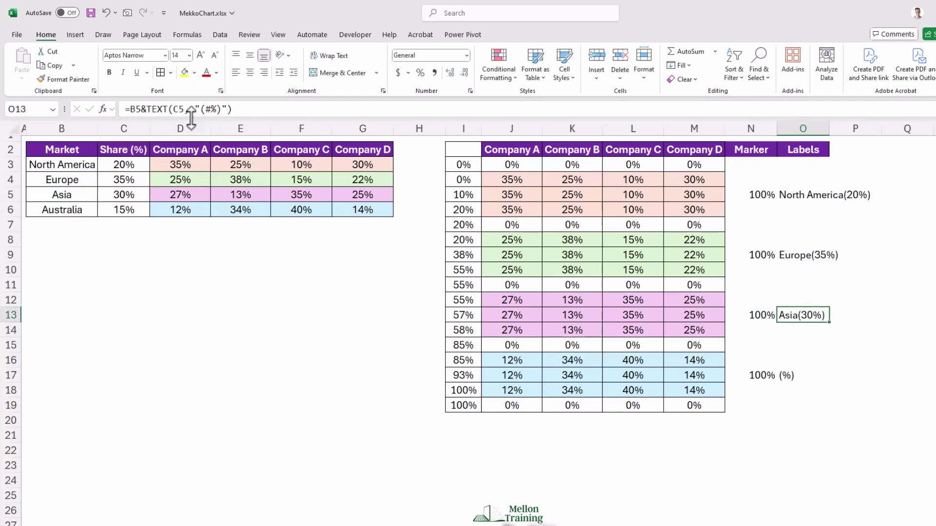
Step: Correct the label formula in O17 to reference Australia's cells, B6 and C6
click(804, 376)
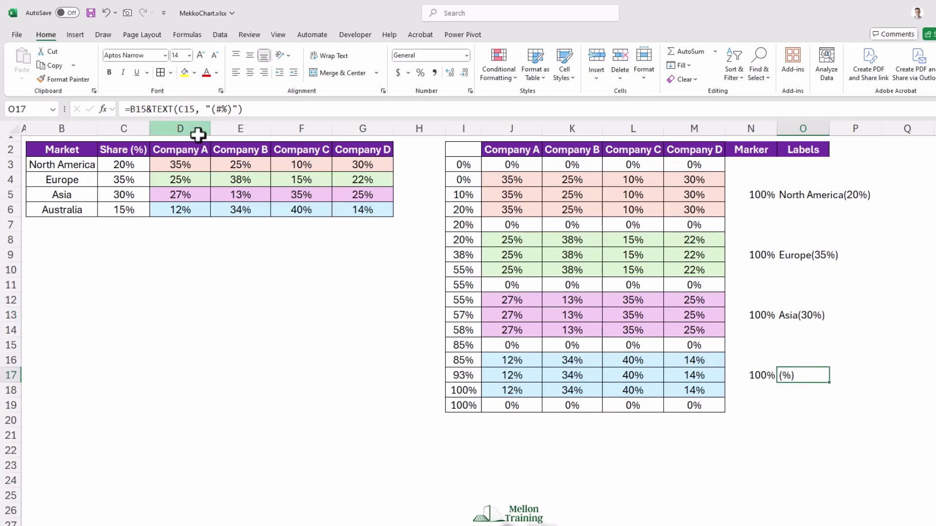
click(146, 109)
key(BackSpace)
key(BackSpace)
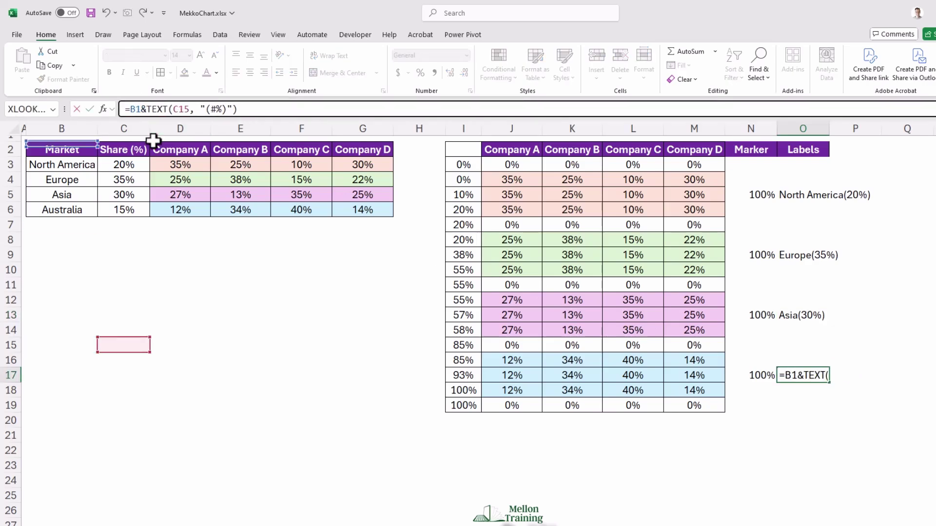
text(6)
click(188, 109)
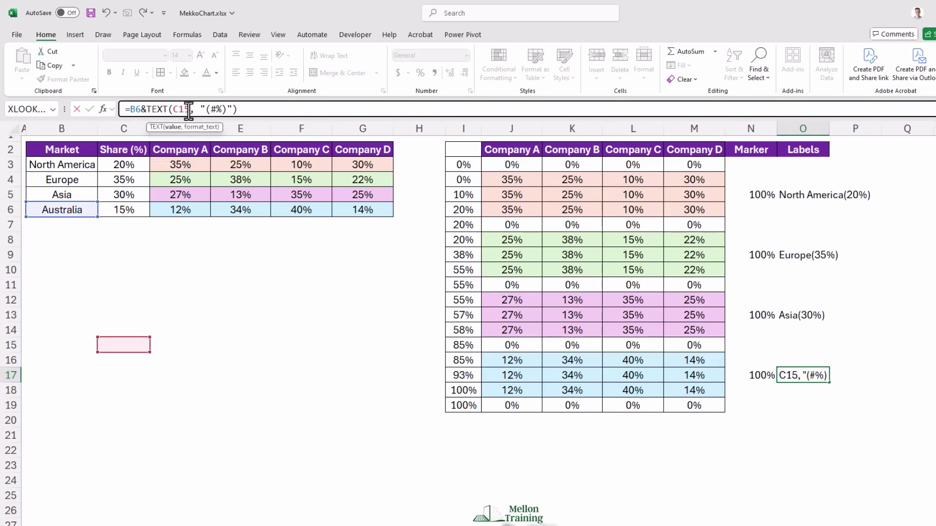
key(BackSpace)
key(BackSpace)
text(6)
key(Return)
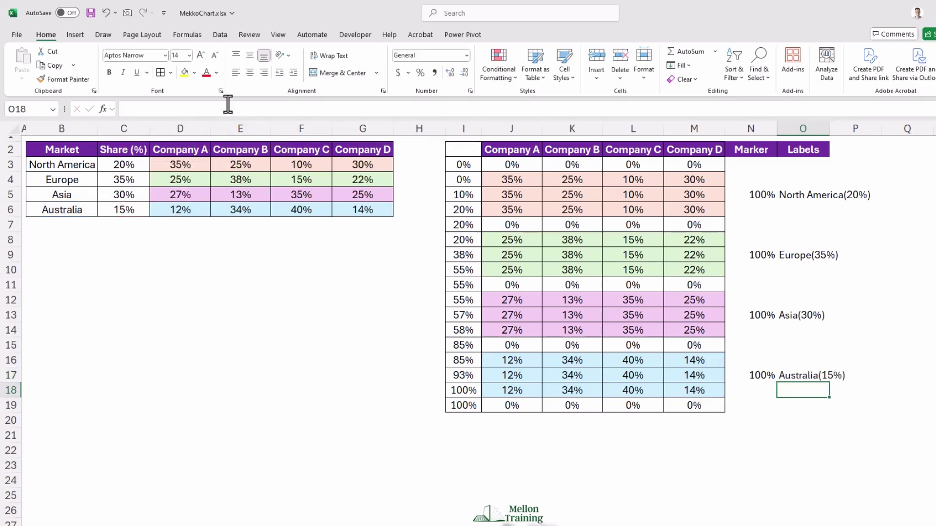
Step: Auto-fit the width of the Labels column and apply cell borders to the helper table range I2:O19
double_click(829, 127)
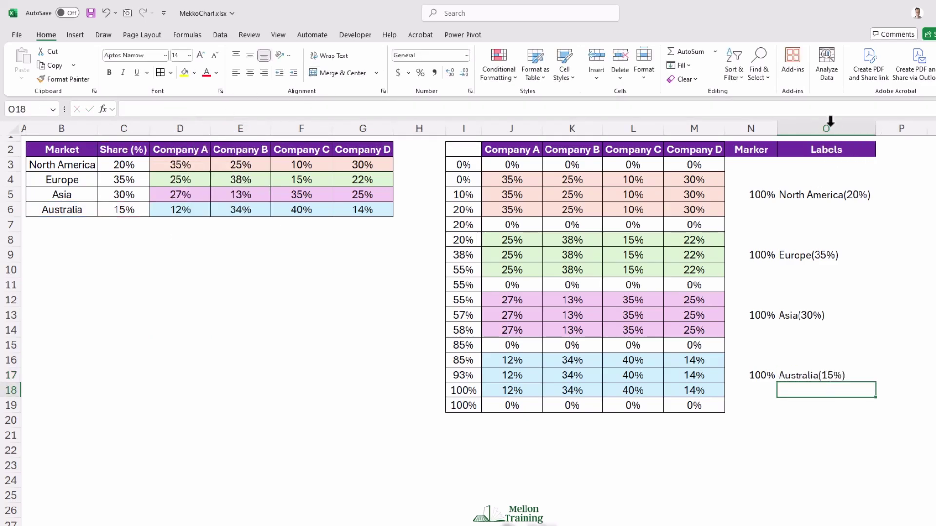
drag(599, 247, 872, 404)
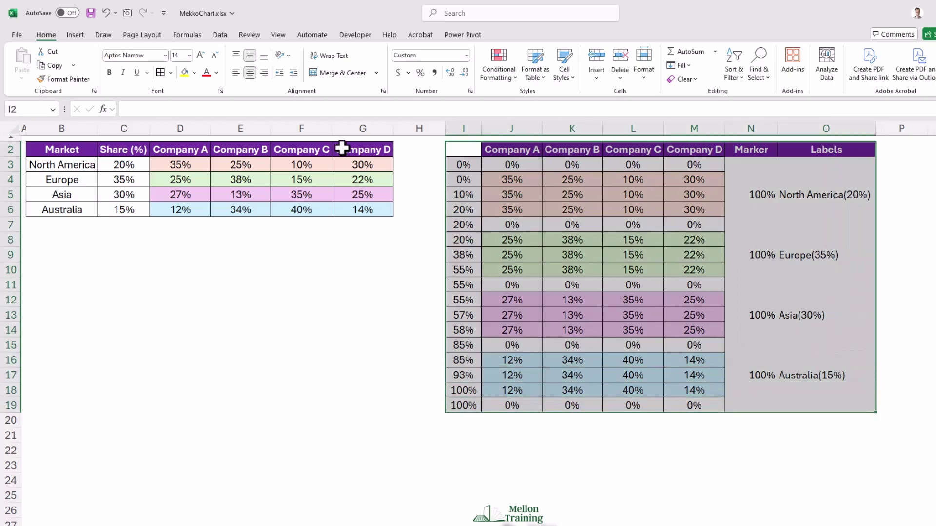
click(159, 72)
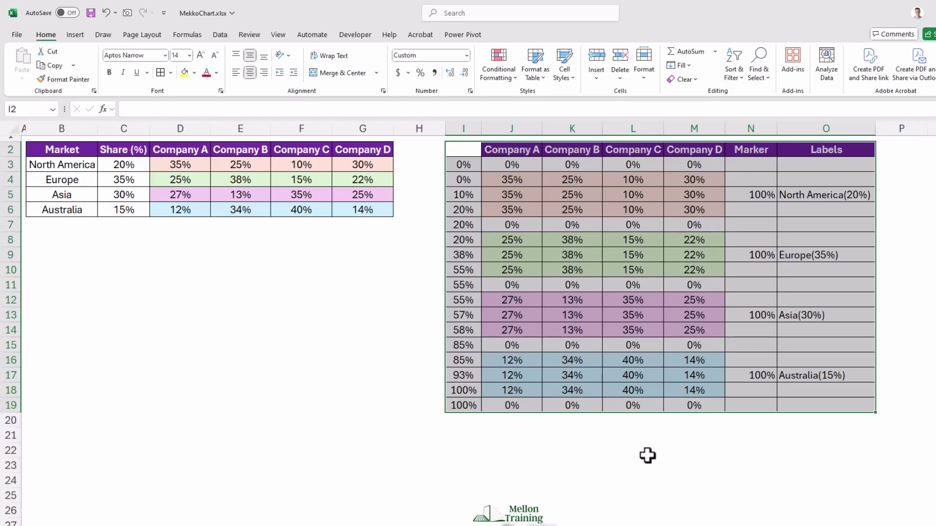
Step: Insert a 2-D stacked area chart from I2:N19, and place it enlarged directly below the market table
click(464, 152)
drag(465, 152, 749, 403)
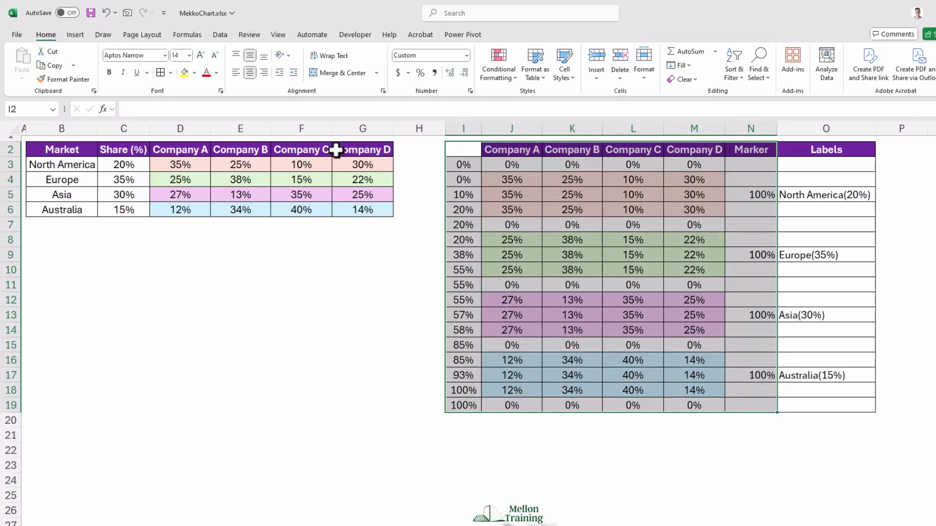
click(82, 36)
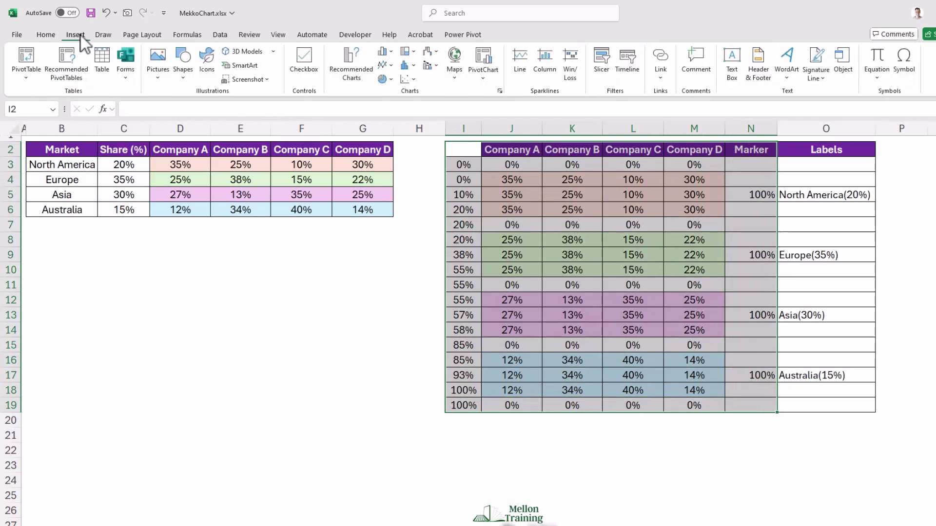
click(393, 66)
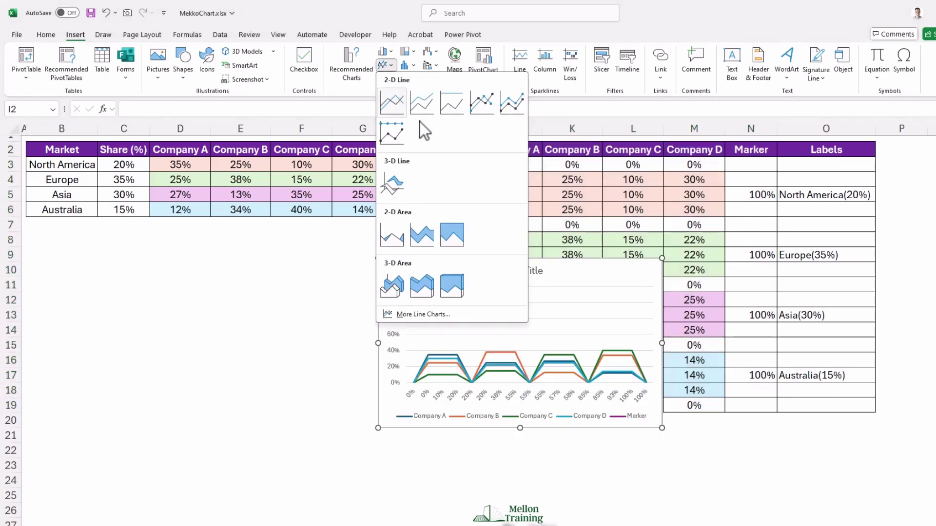
click(422, 234)
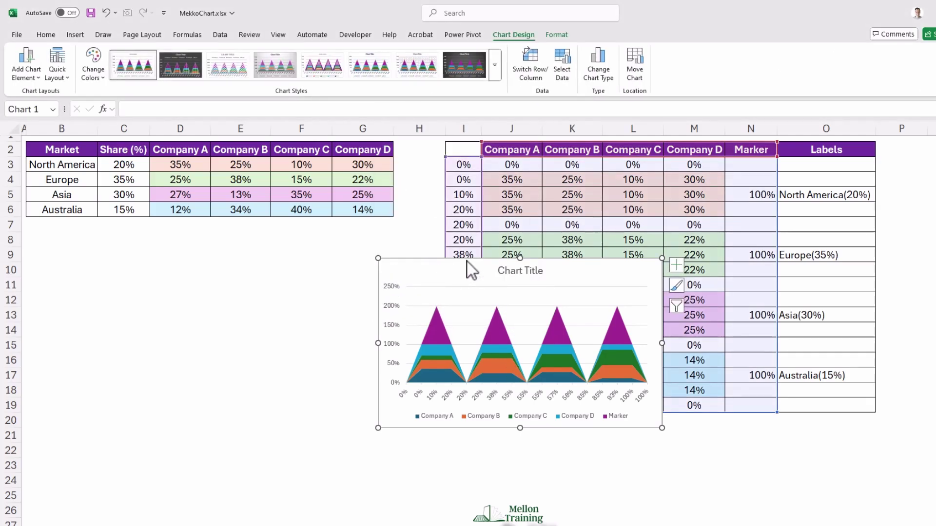
drag(467, 262, 114, 225)
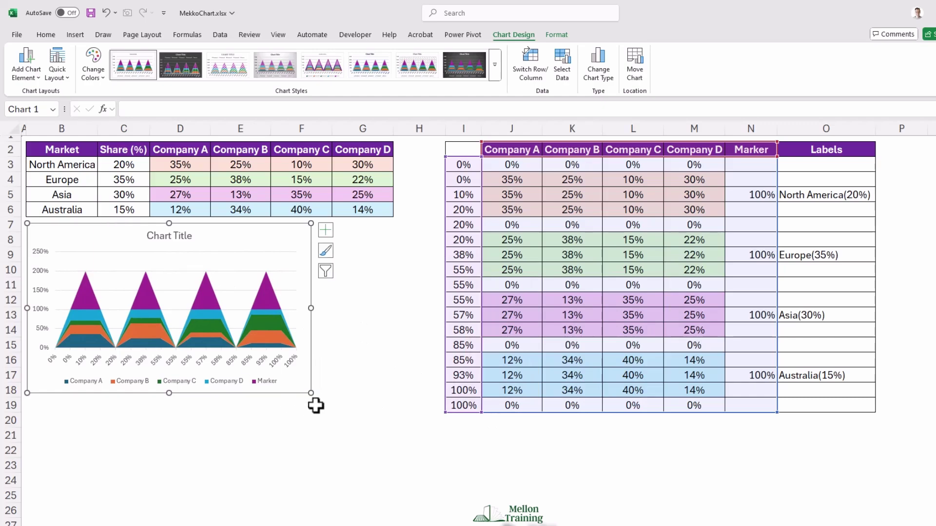
drag(311, 393, 437, 461)
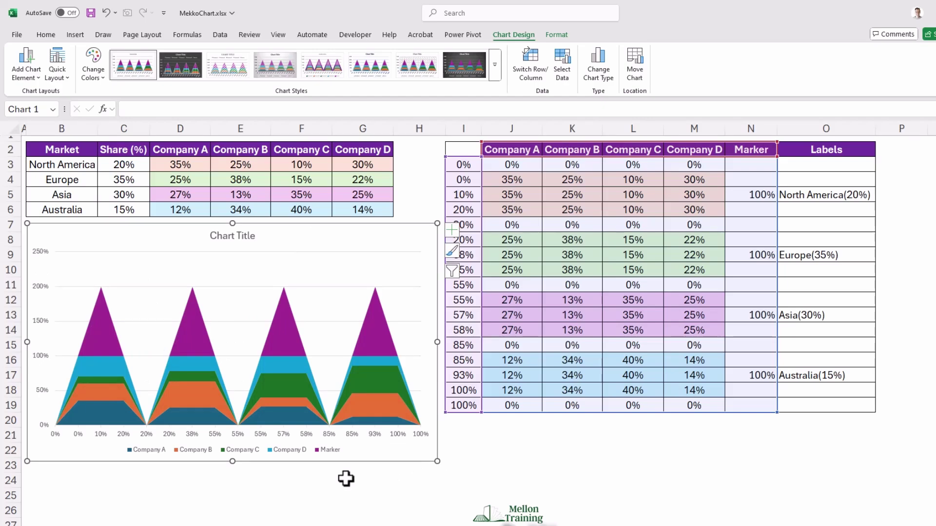
Step: Change the chart type of the Marker series to Line with Markers, keeping the company series as stacked areas
click(99, 318)
right_click(100, 319)
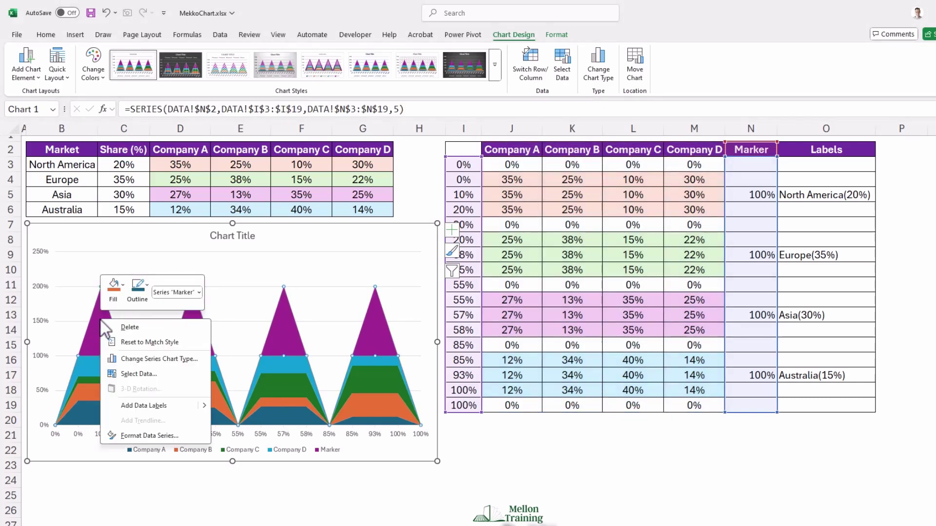
click(193, 359)
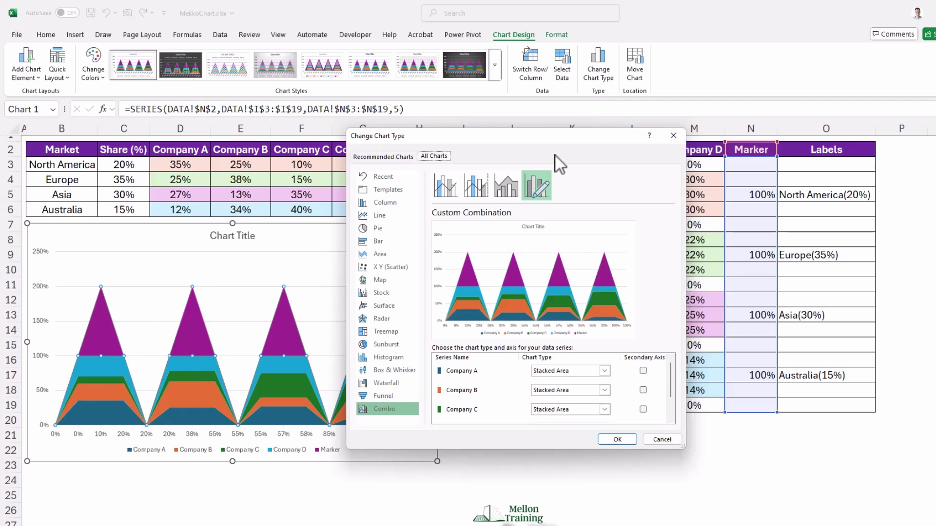
drag(552, 140, 658, 133)
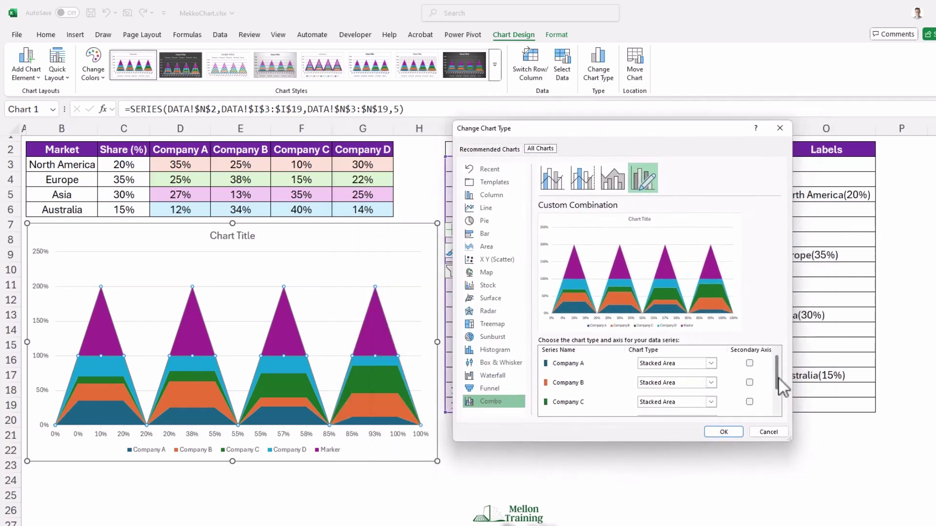
drag(777, 378, 779, 398)
click(711, 407)
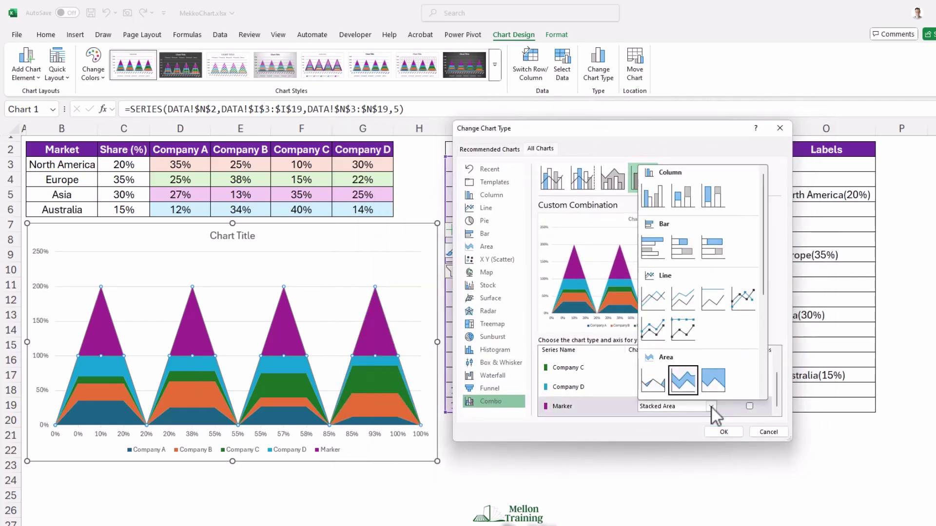
click(744, 298)
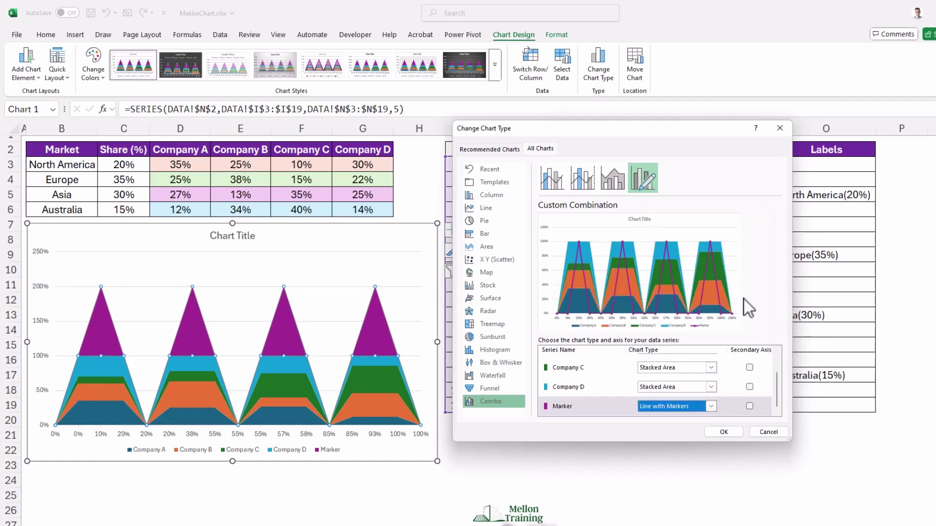
click(724, 431)
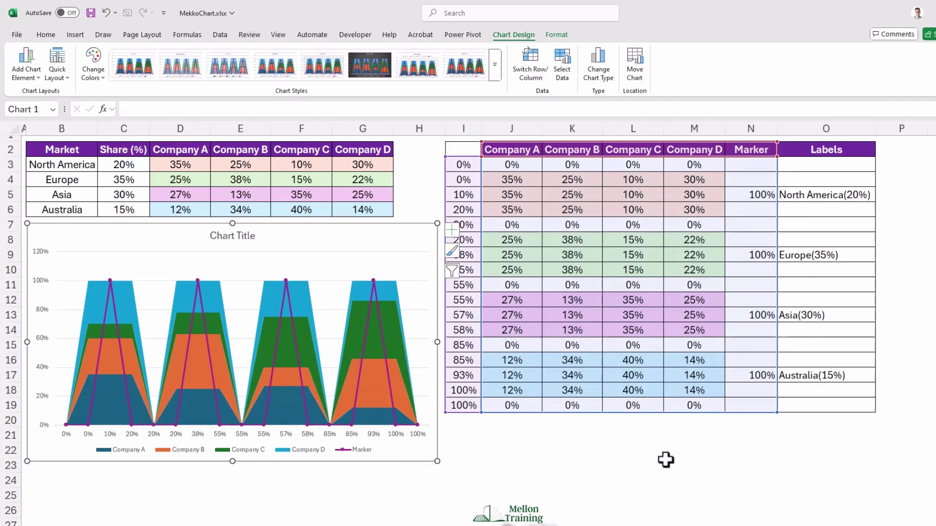
Step: Add data labels to the Marker series and take their text from cells O3:O19
right_click(288, 295)
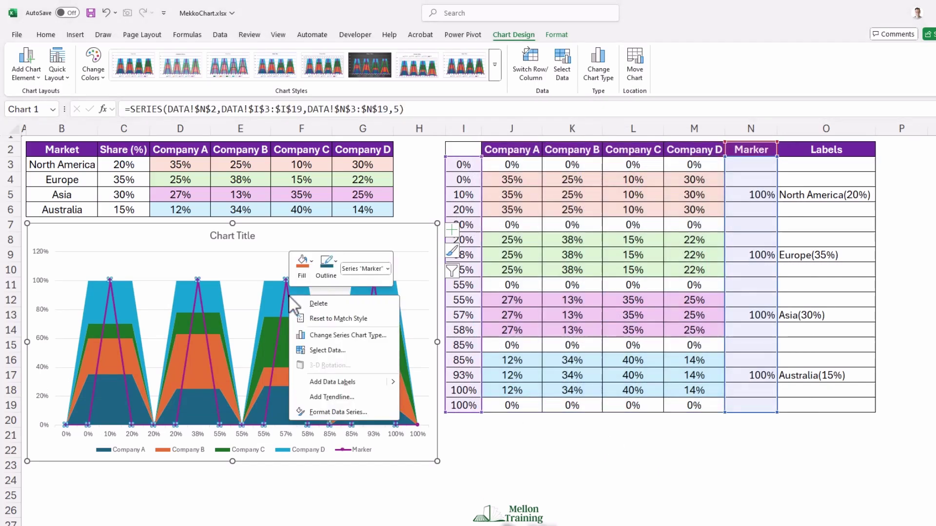
click(337, 383)
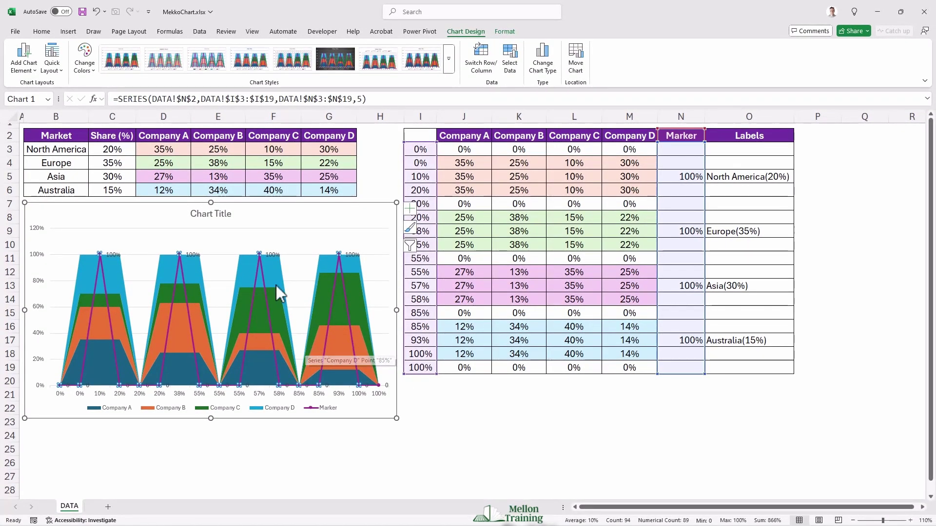
right_click(273, 257)
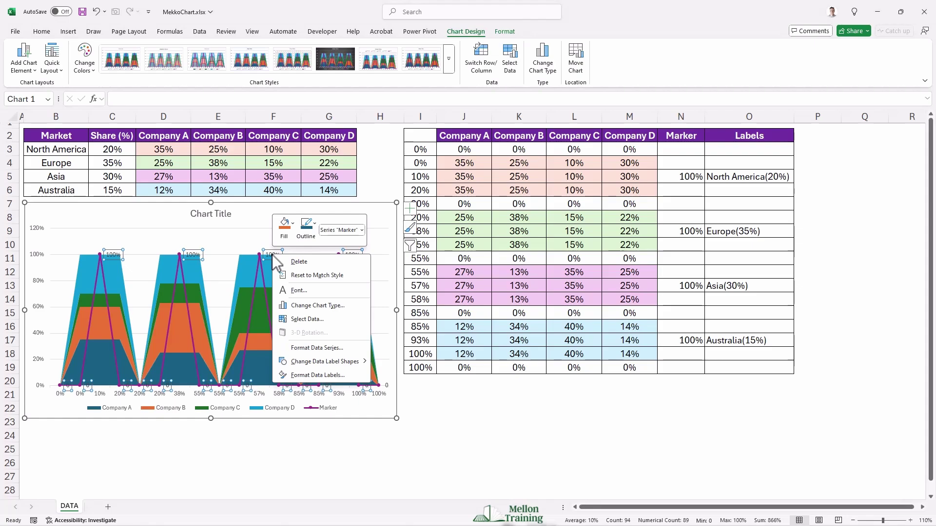
click(322, 376)
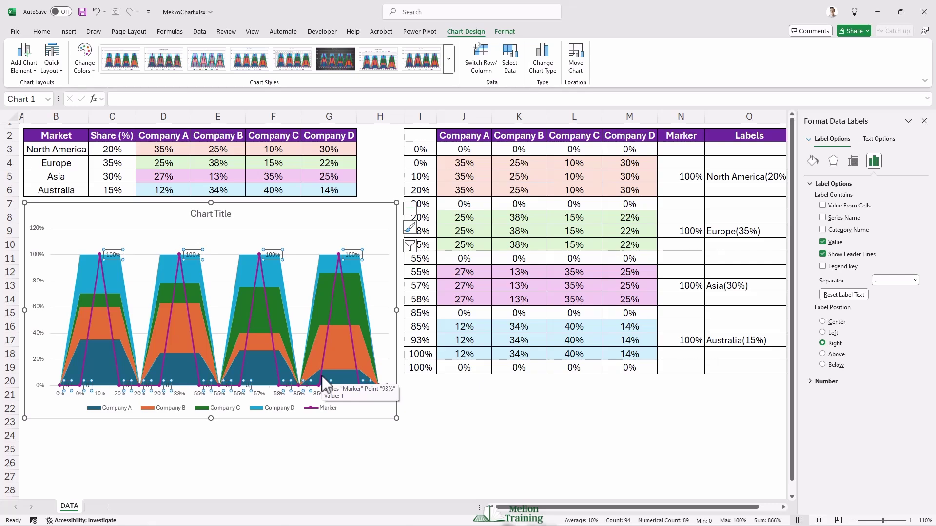
click(823, 205)
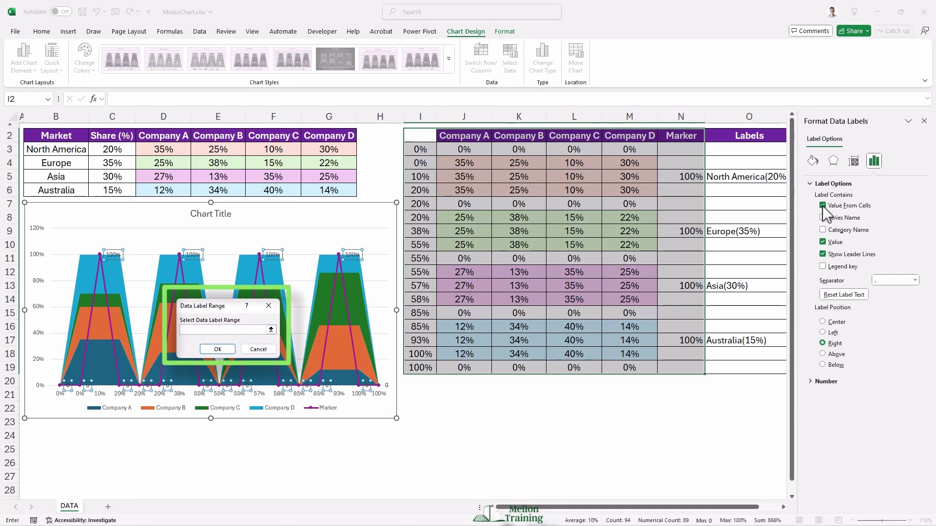
click(271, 329)
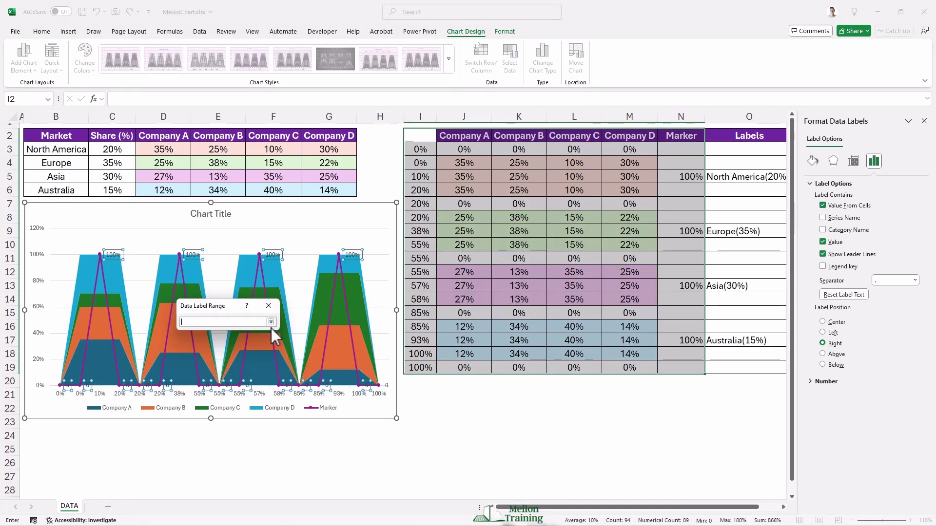
click(730, 151)
drag(730, 151, 738, 366)
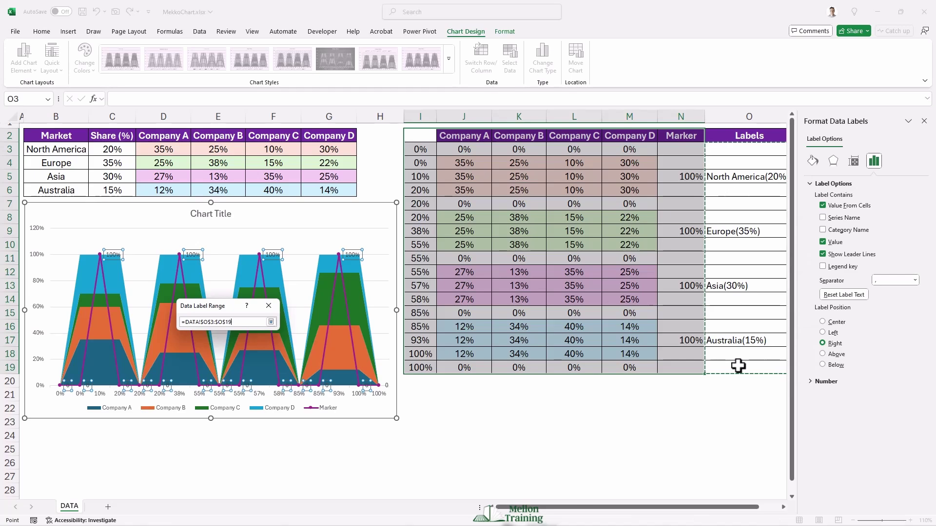
click(270, 322)
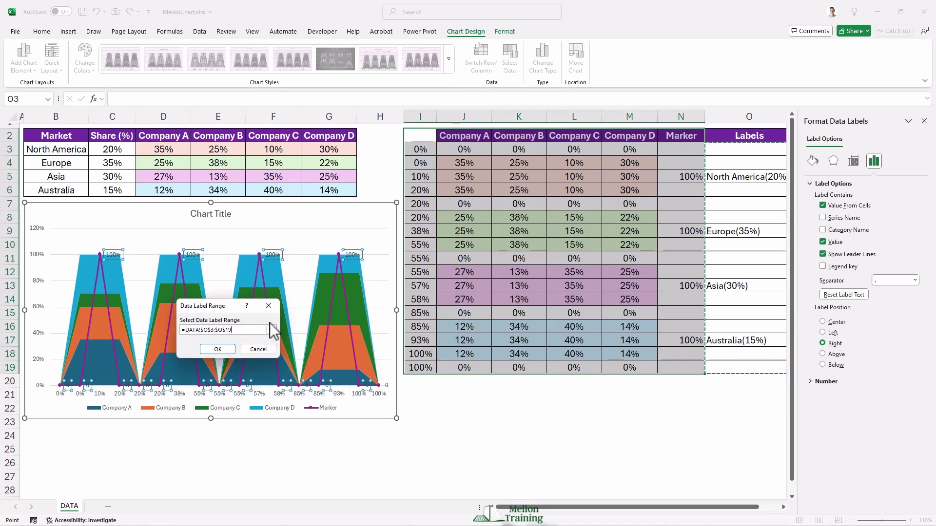
click(221, 351)
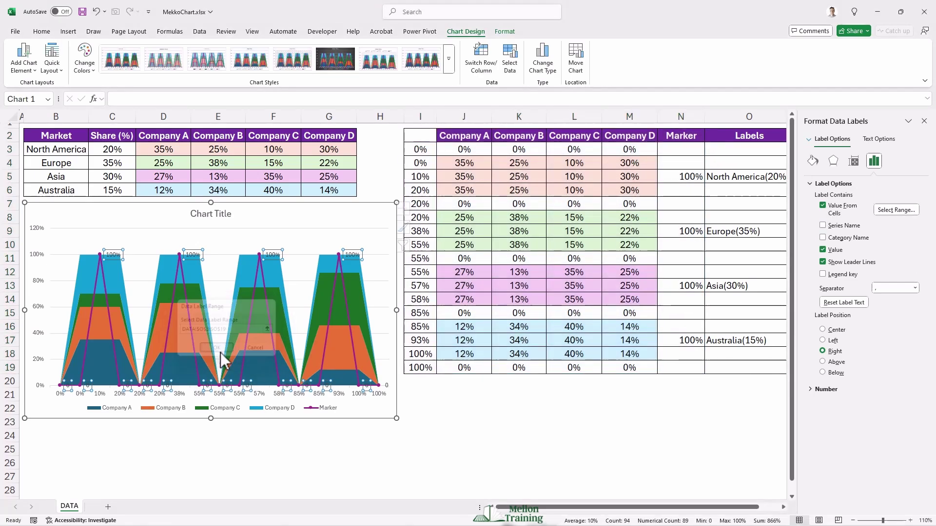
Step: Remove the value from the Marker data labels and set their position to Above
click(822, 250)
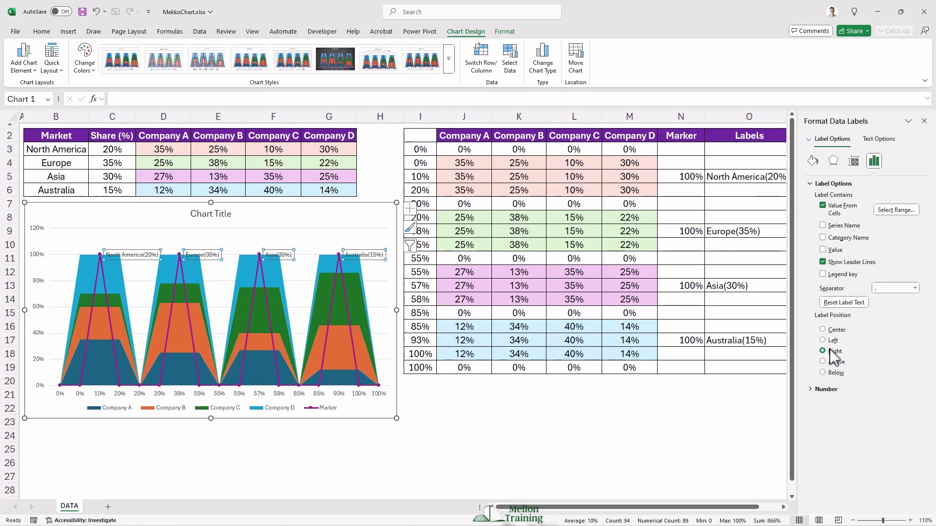
click(823, 362)
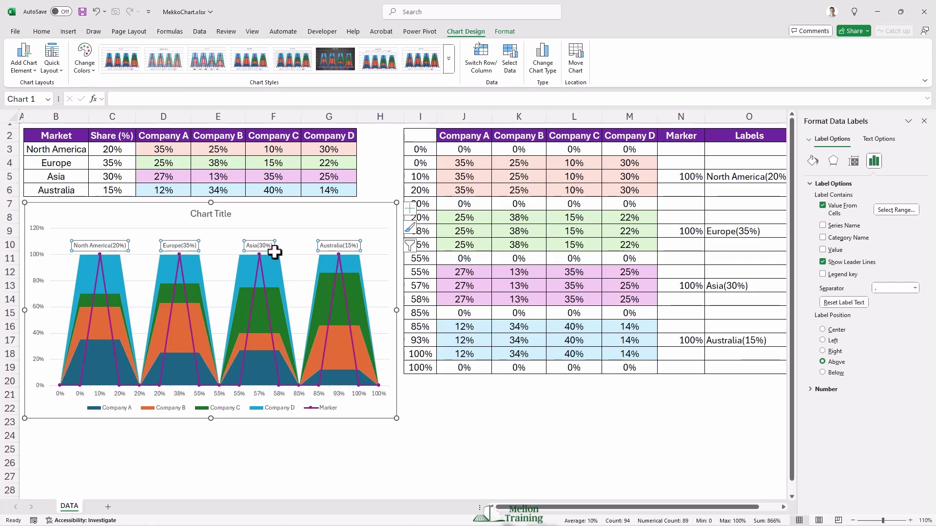
Step: Hide the Marker series in the chart by setting its line to No line and its marker option to None
click(262, 271)
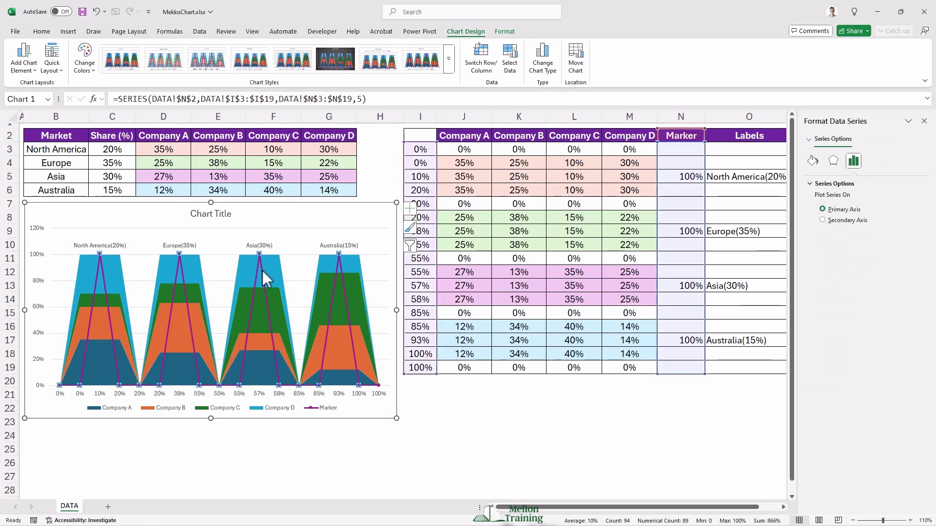
right_click(262, 270)
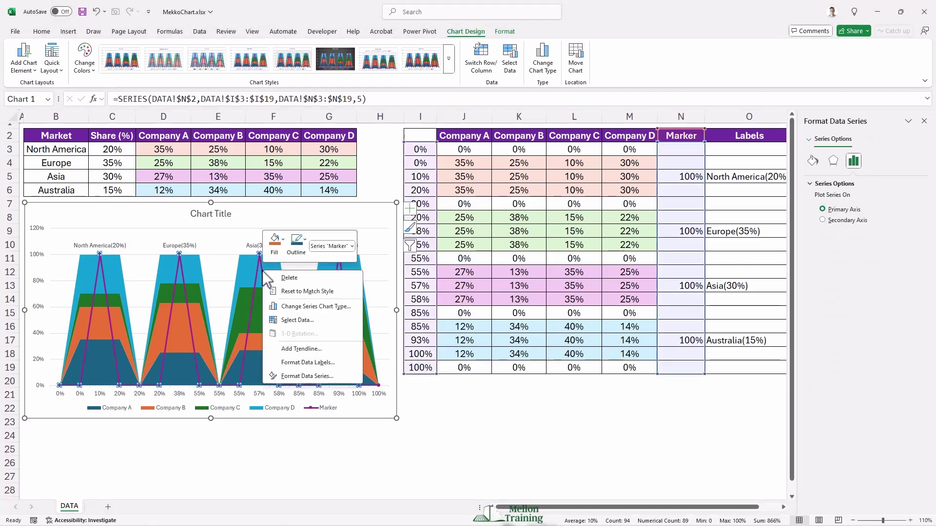
click(305, 376)
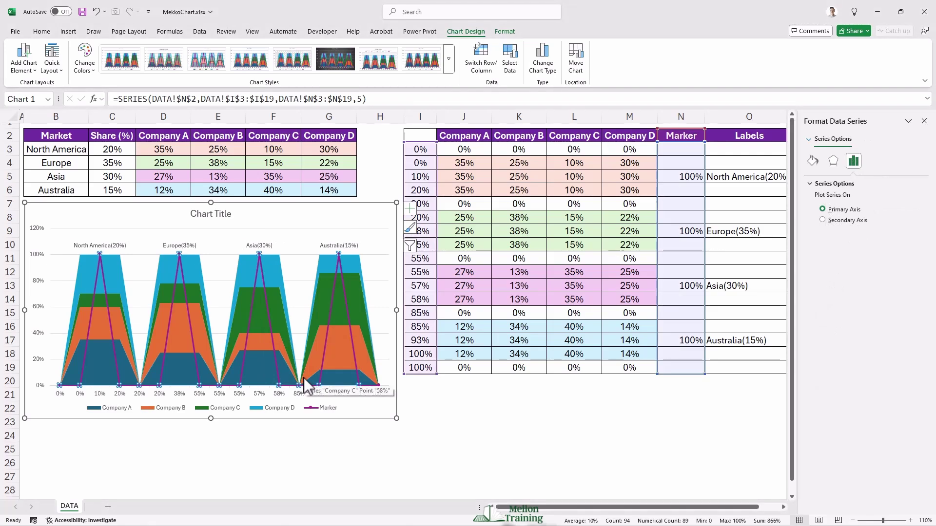
click(812, 161)
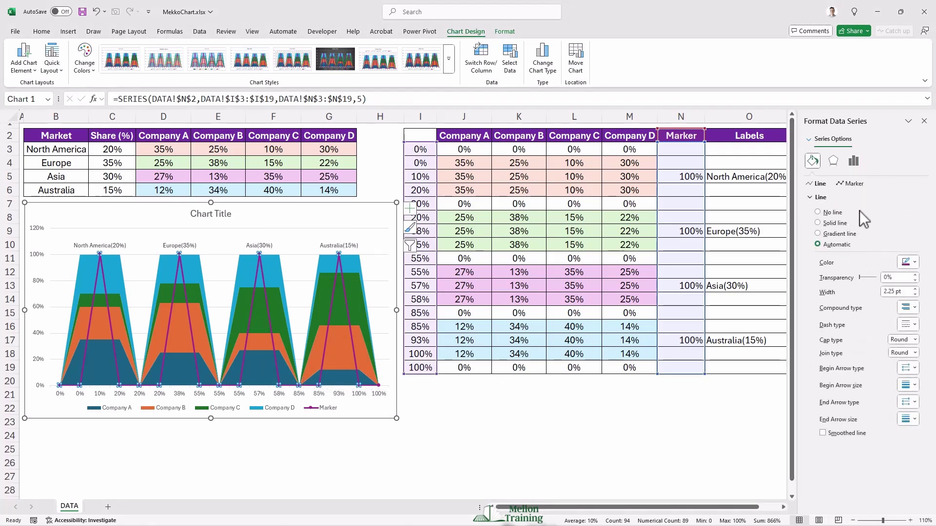
click(818, 212)
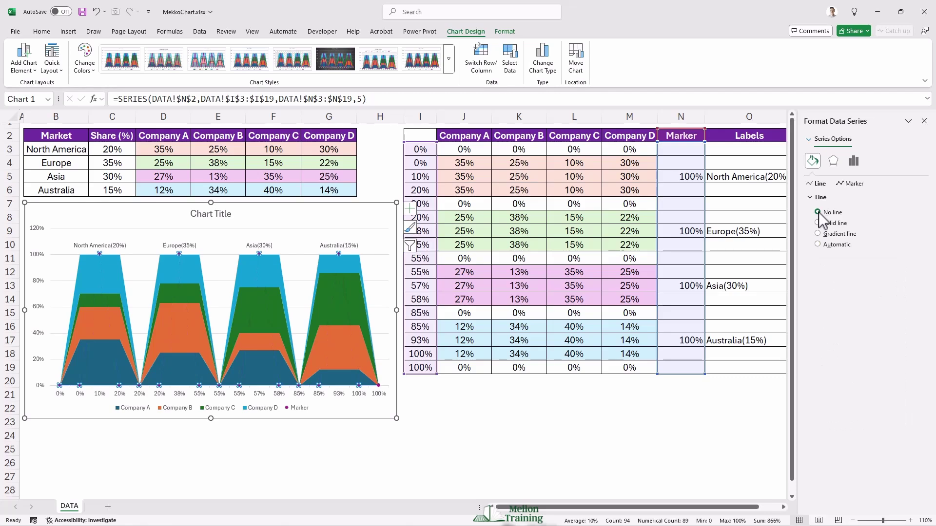
click(851, 184)
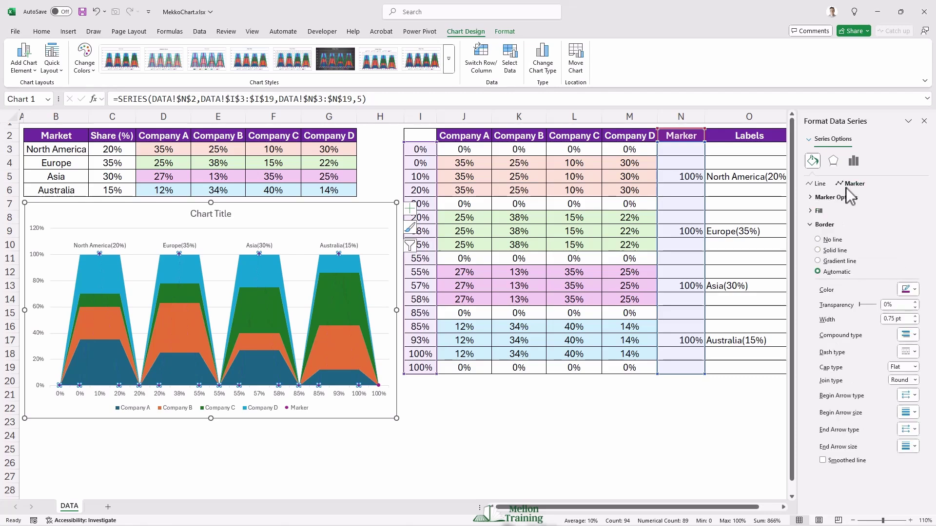
click(811, 198)
click(818, 222)
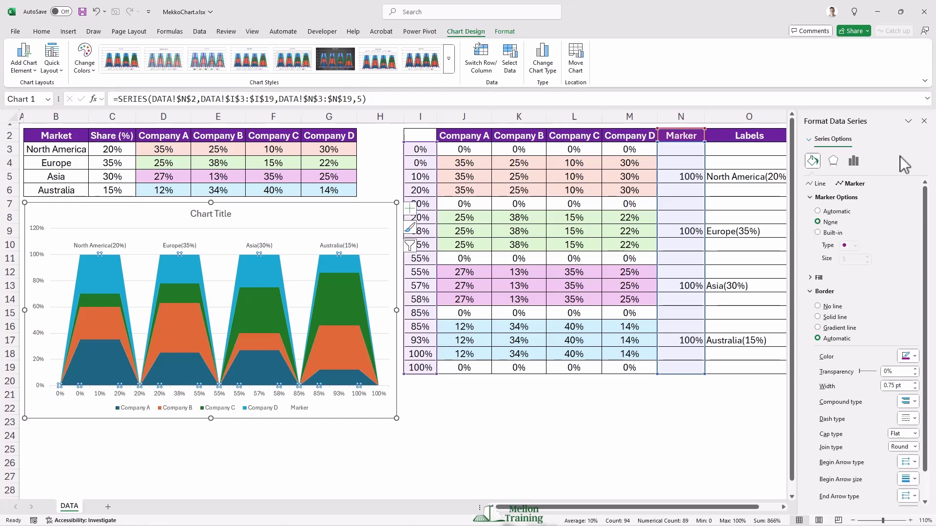
Step: Change the chart's horizontal axis to a date axis with major and minor units of 10 days
right_click(97, 395)
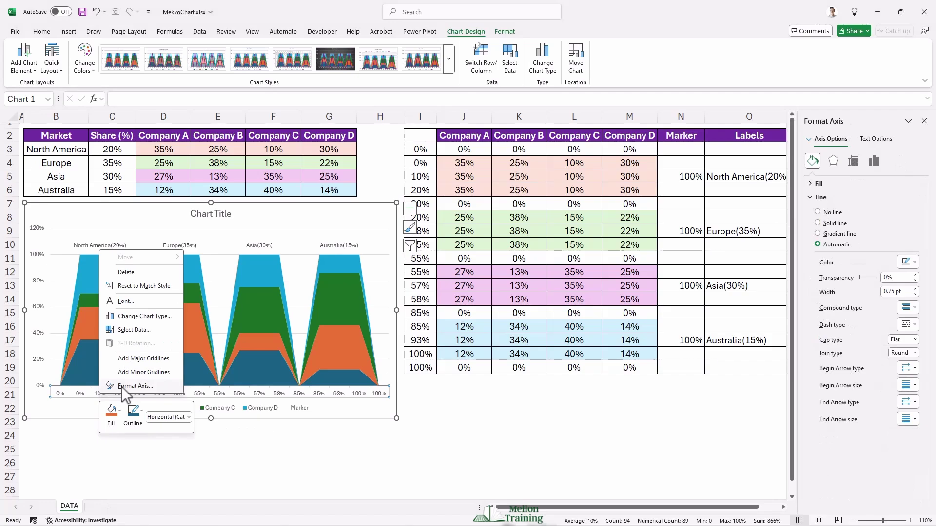
click(122, 387)
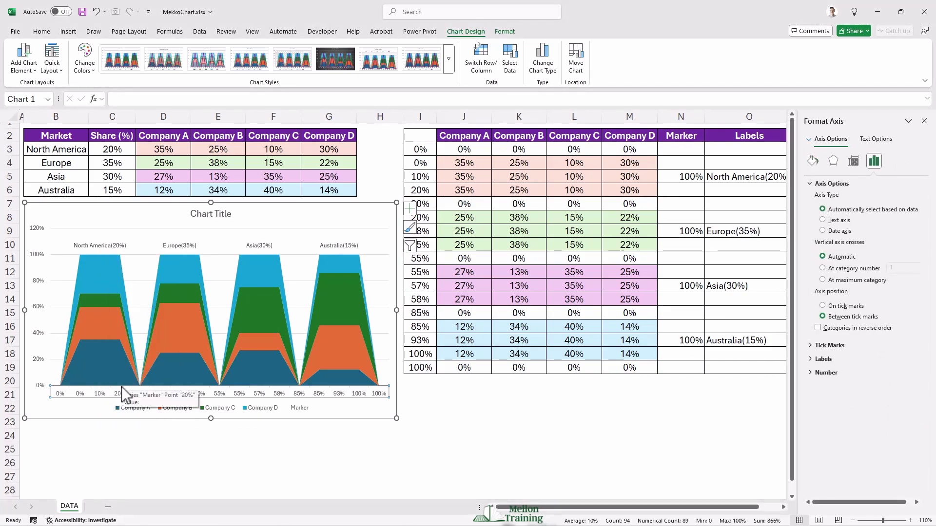
click(823, 230)
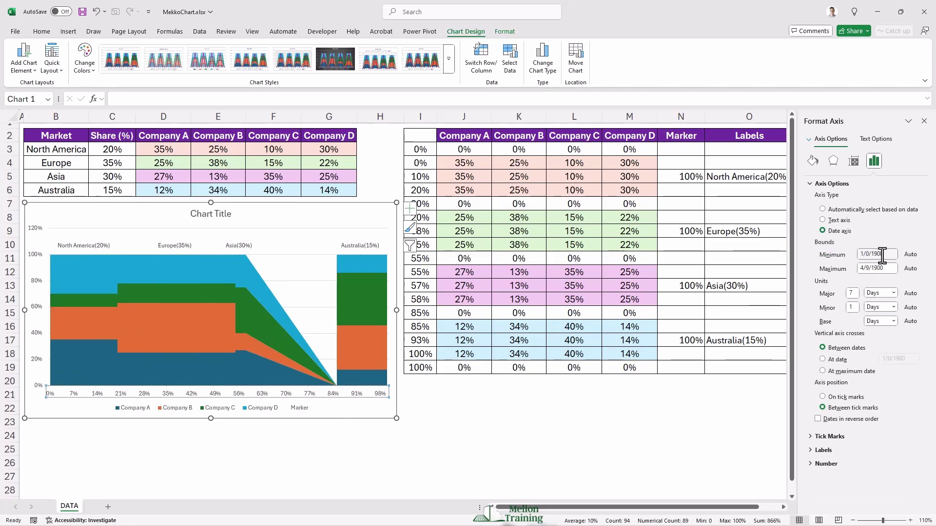
click(850, 292)
text(10)
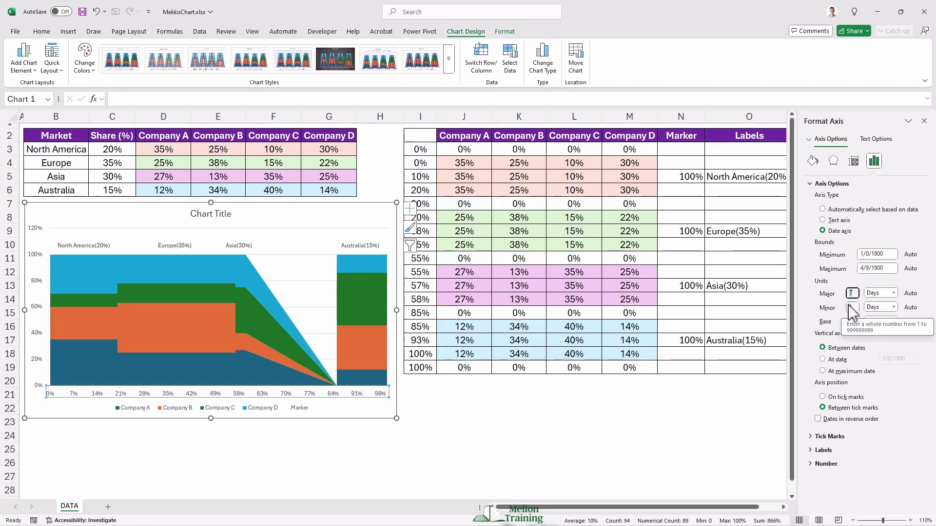
click(848, 306)
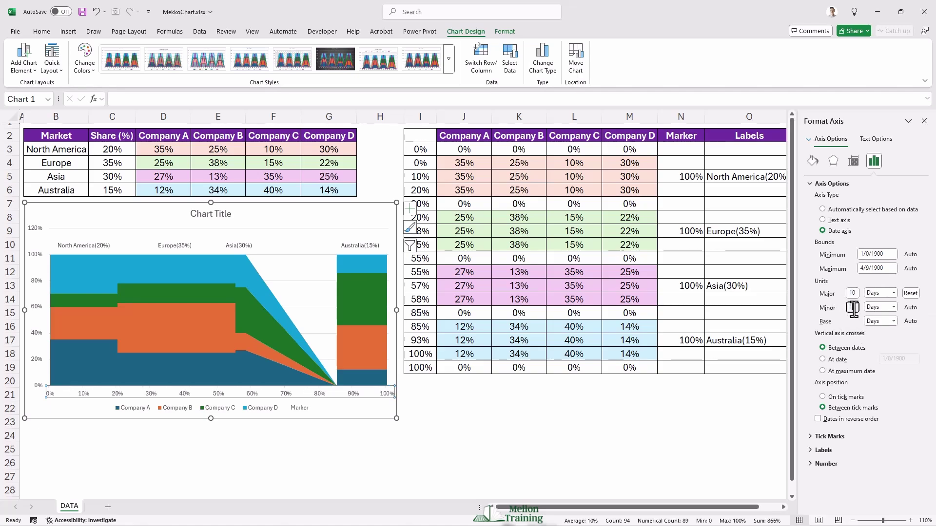
Step: Correct the last Asia position in cell I14 of the helper table to 85
click(420, 287)
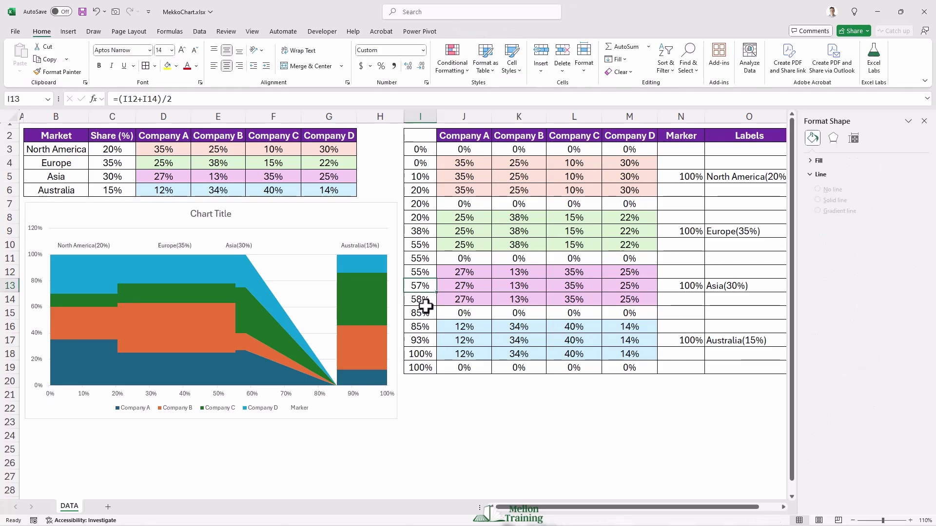
click(420, 299)
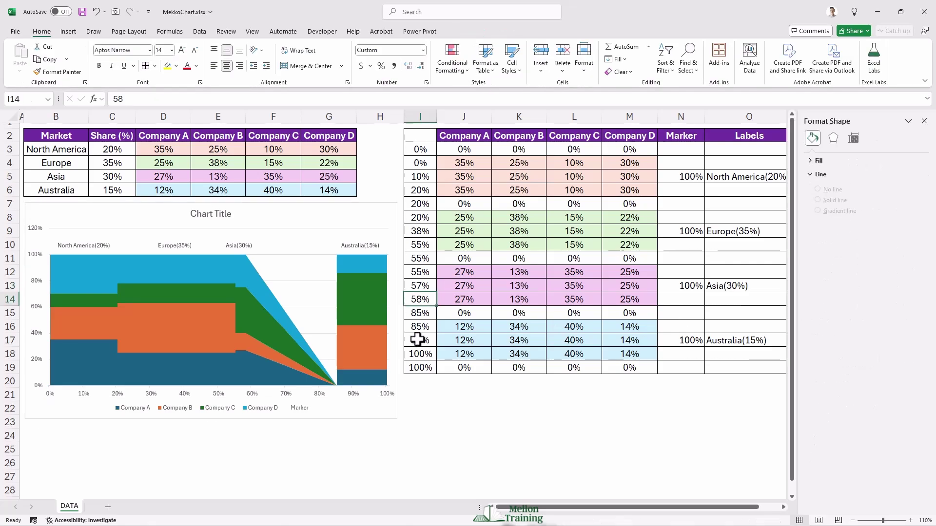
text(85)
key(Return)
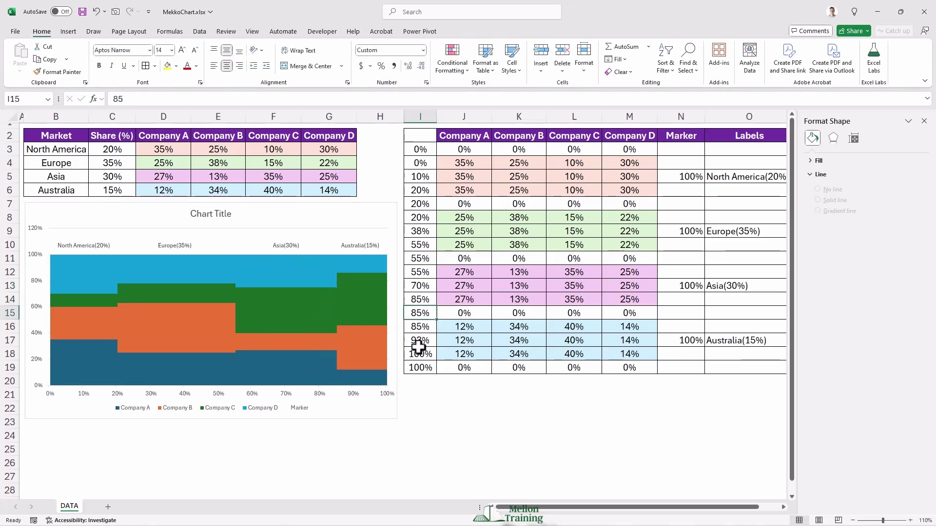
Step: Set the maximum bound of the chart's vertical axis to 1.0
click(292, 393)
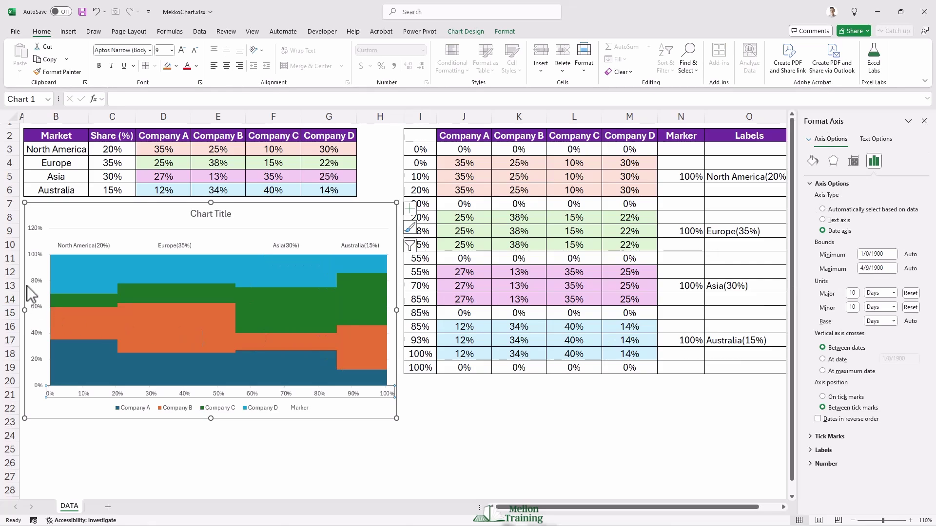
right_click(39, 283)
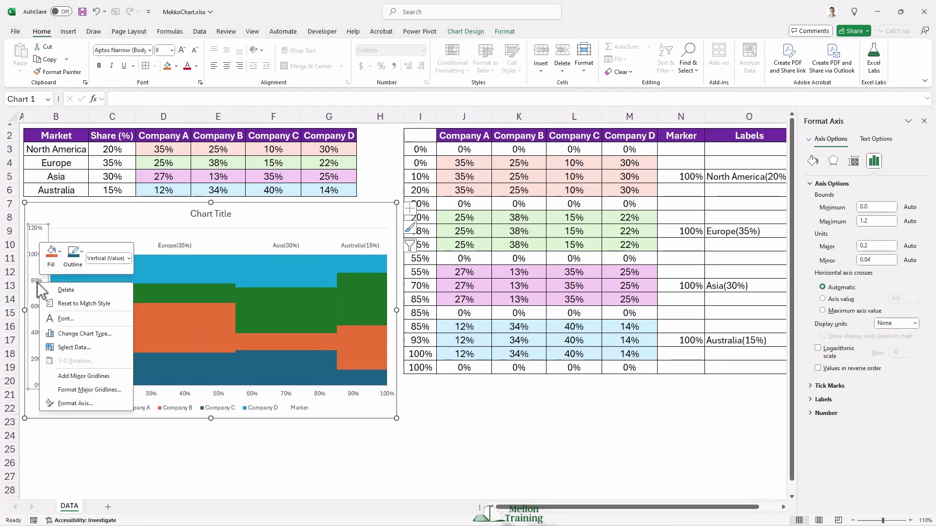
key(Escape)
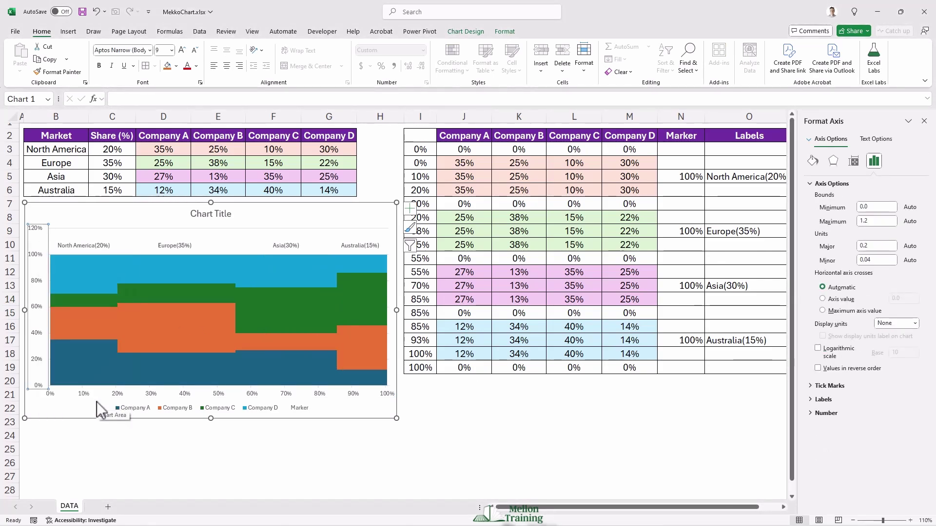
click(876, 221)
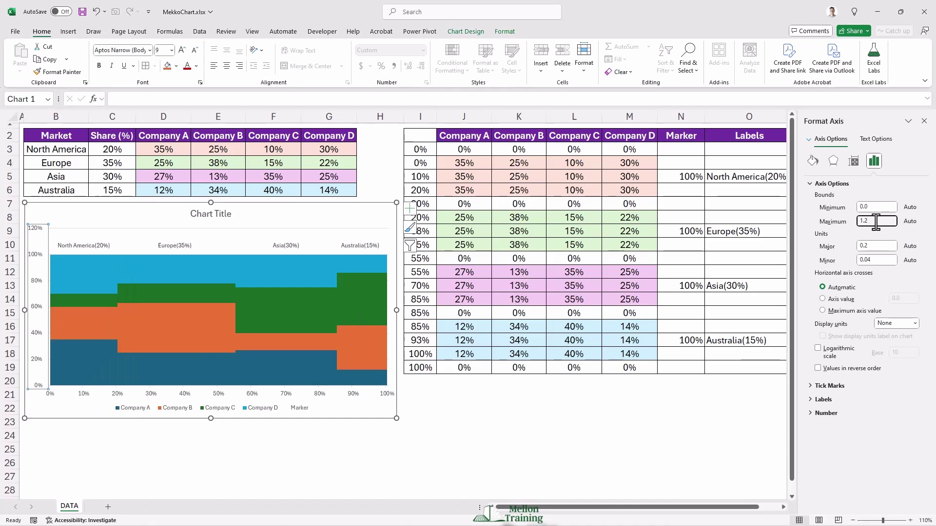
key(BackSpace)
text(0)
key(Return)
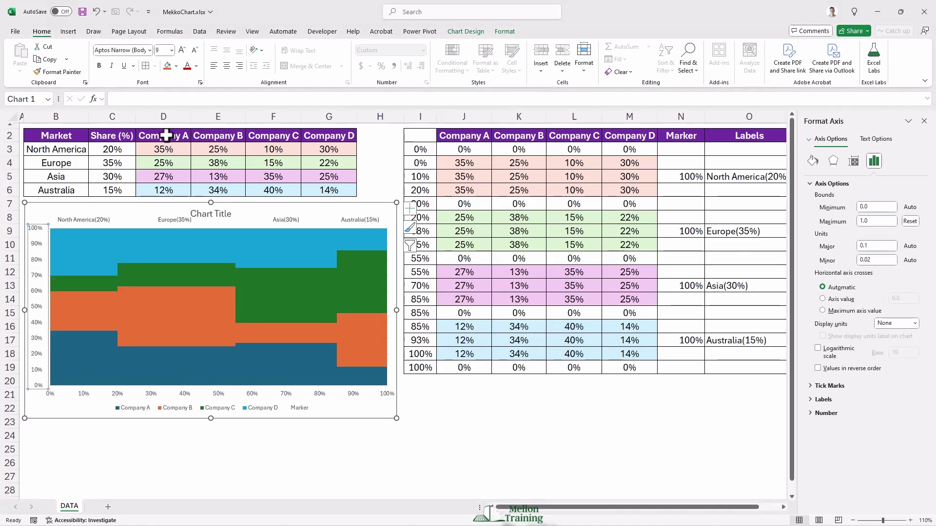
Step: Copy the company headers D2:G2 and paste them beside the Labels column, starting at P2
drag(166, 135, 309, 133)
key(ctrl+c)
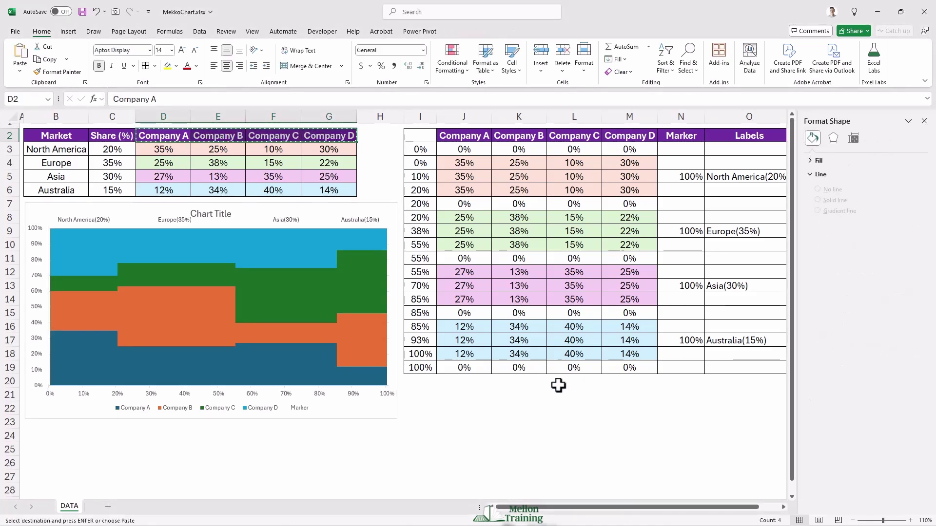
scroll(678, 505, right, 2)
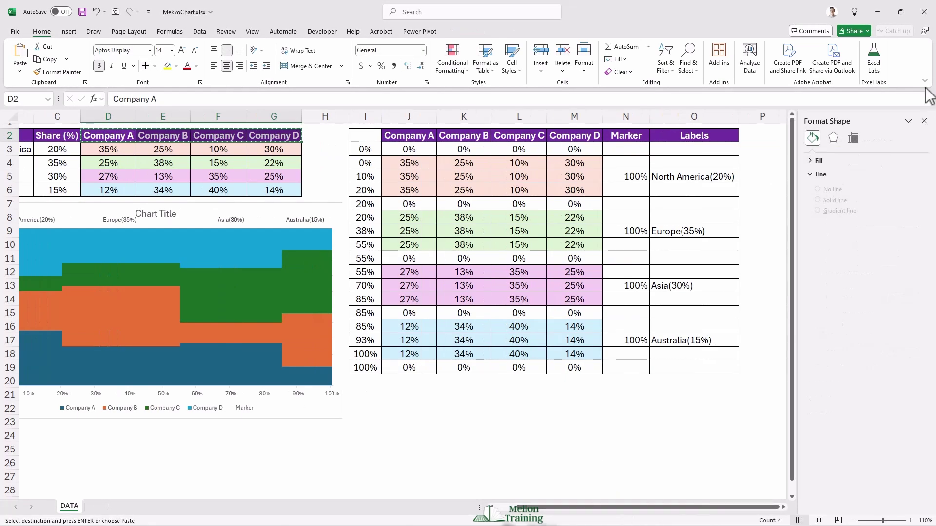
click(923, 121)
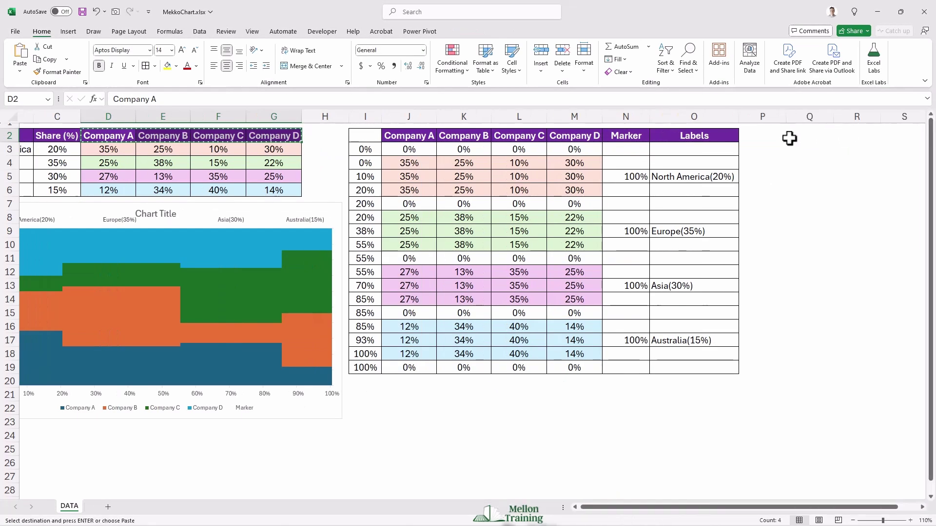
click(761, 138)
key(ctrl+v)
Step: Autofit the widths of columns P to S to the pasted company headers
double_click(786, 117)
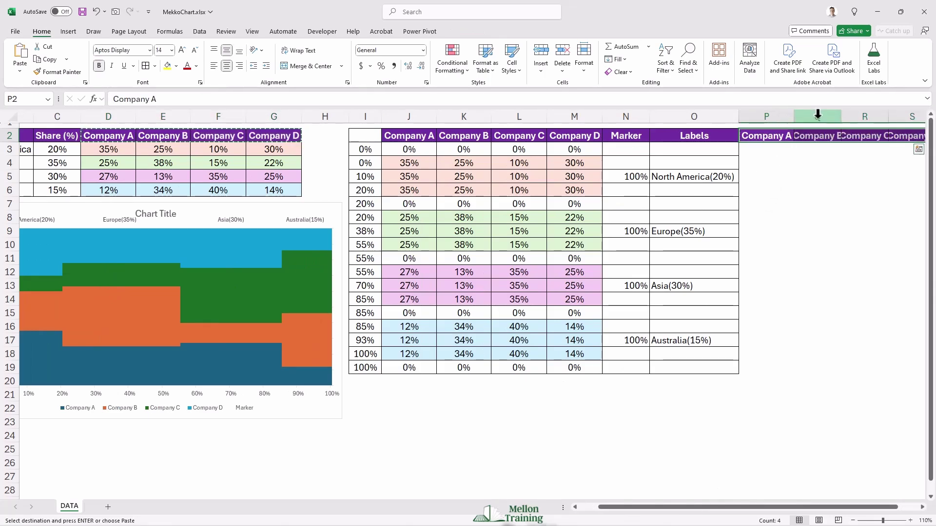
click(847, 116)
double_click(840, 116)
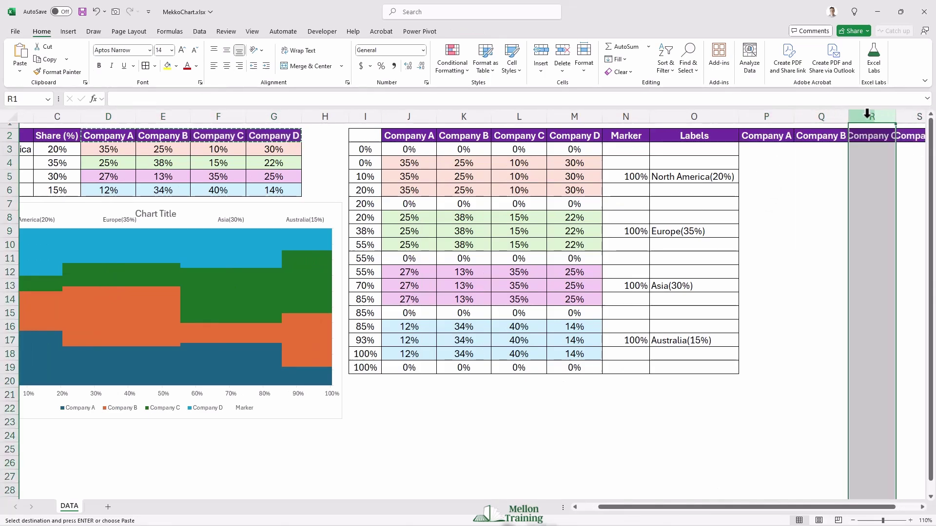
double_click(896, 116)
drag(826, 507, 867, 473)
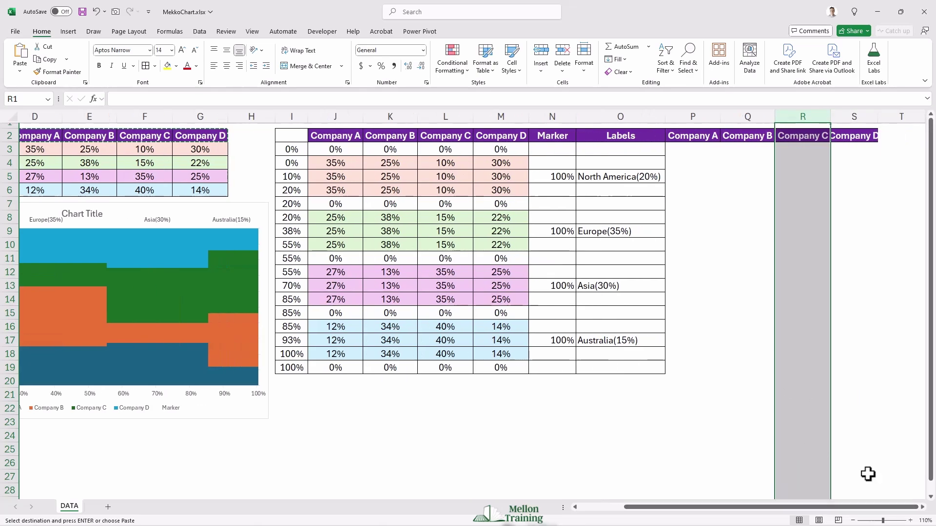
click(722, 256)
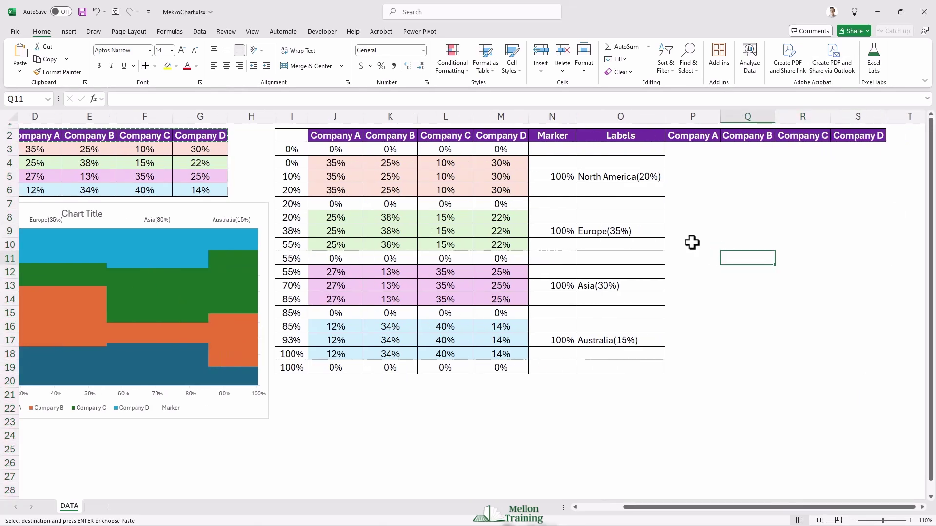
Step: Copy the North America shares D3:G3 to P5:S5 and the Europe shares D4:G4 to P9:S9
drag(773, 507, 761, 507)
drag(73, 148, 226, 155)
key(ctrl+c)
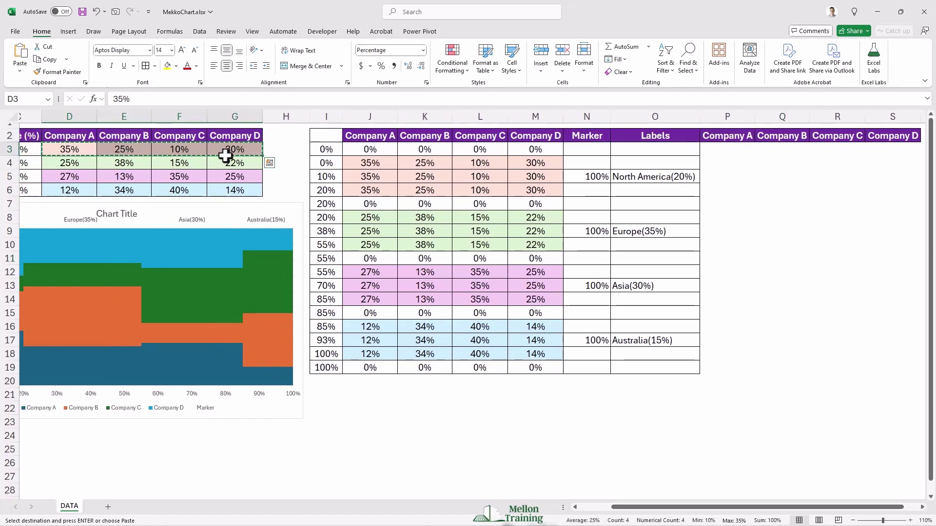
click(718, 177)
key(ctrl+v)
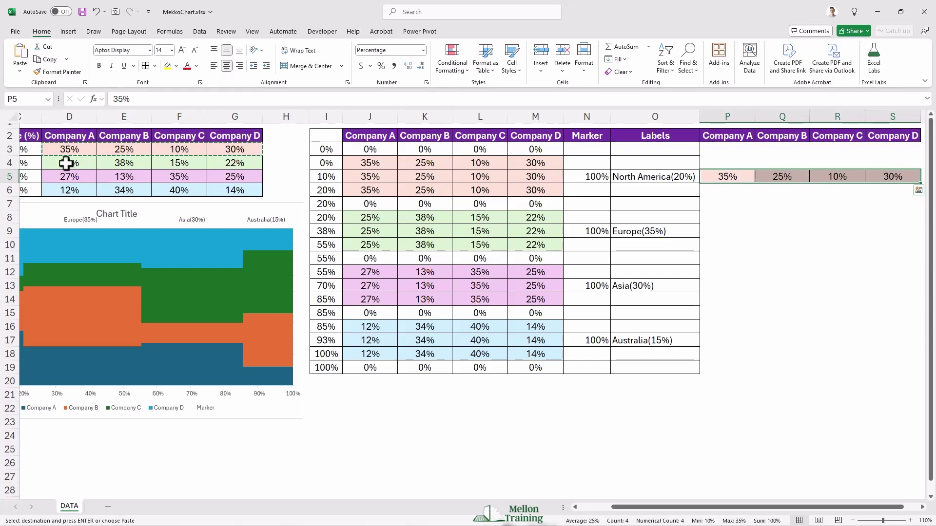
drag(66, 163, 215, 163)
key(ctrl+c)
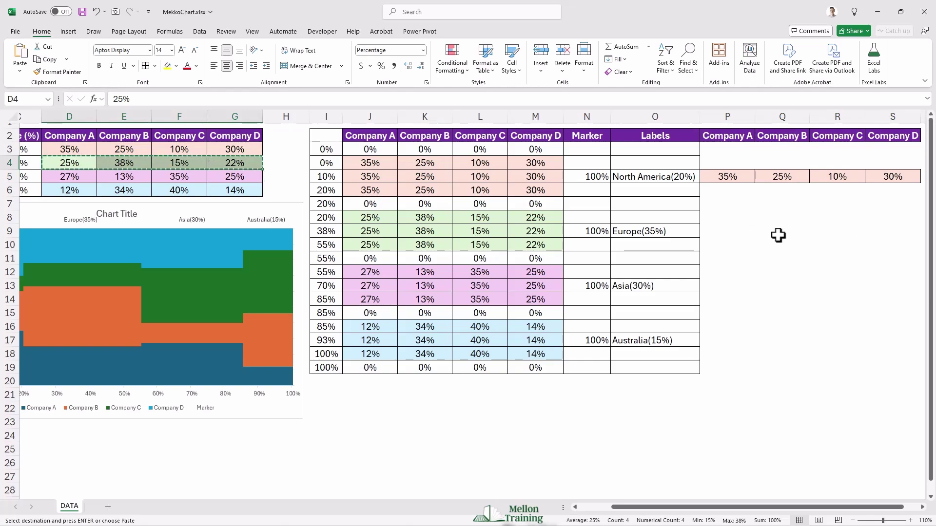
click(715, 231)
key(ctrl+v)
Step: Copy the Asia shares D5:G5 to P13:S13 and the Australia shares D6:G6 to P17:S17
drag(69, 178, 231, 179)
key(ctrl+c)
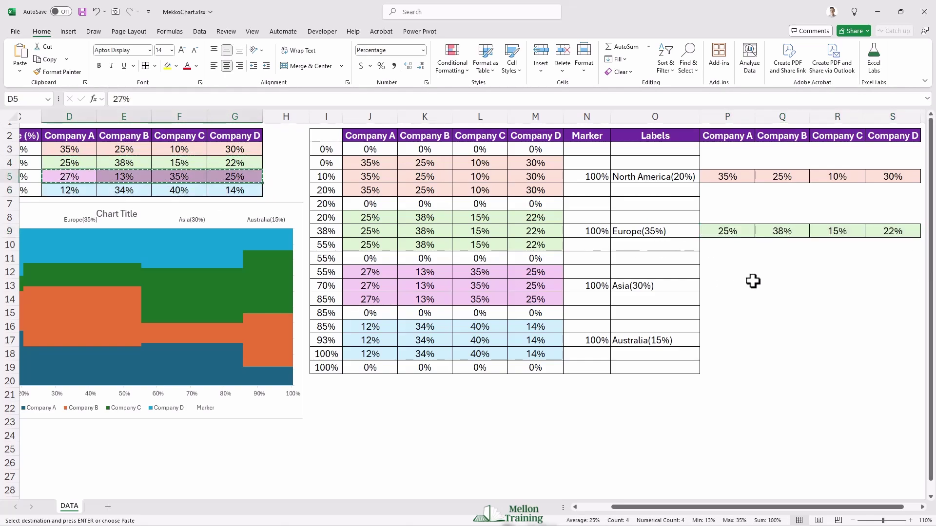
click(714, 286)
key(ctrl+v)
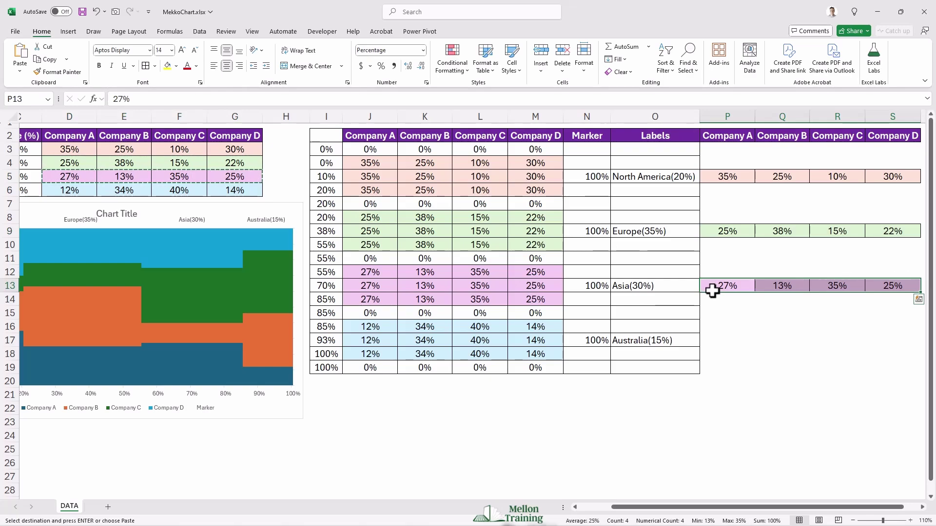
click(73, 190)
drag(73, 190, 234, 192)
key(ctrl+c)
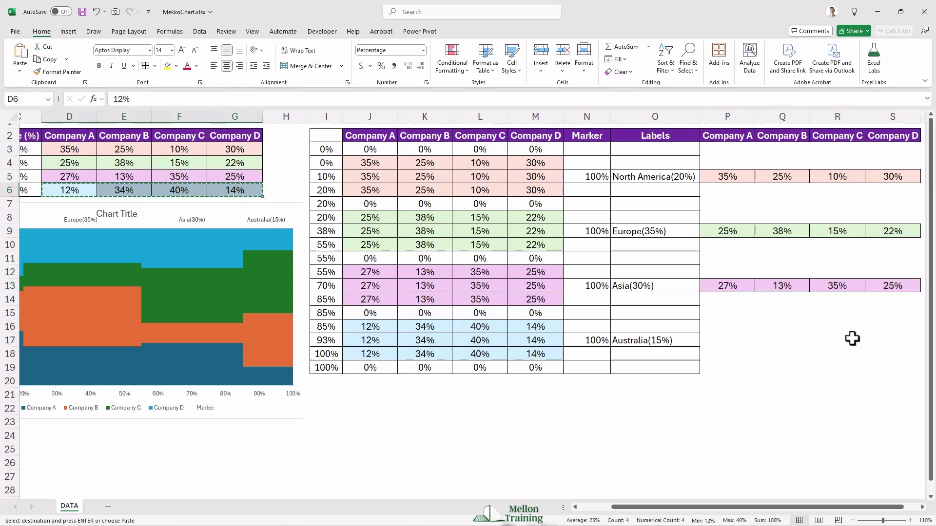
click(713, 338)
key(ctrl+v)
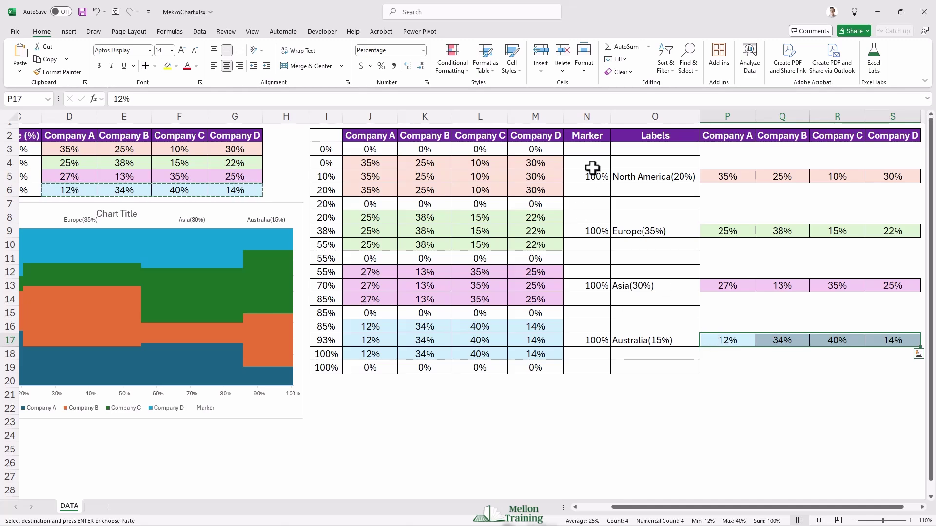
Step: Centre the Marker and Labels entries in N3:O19 horizontally
drag(587, 151, 677, 367)
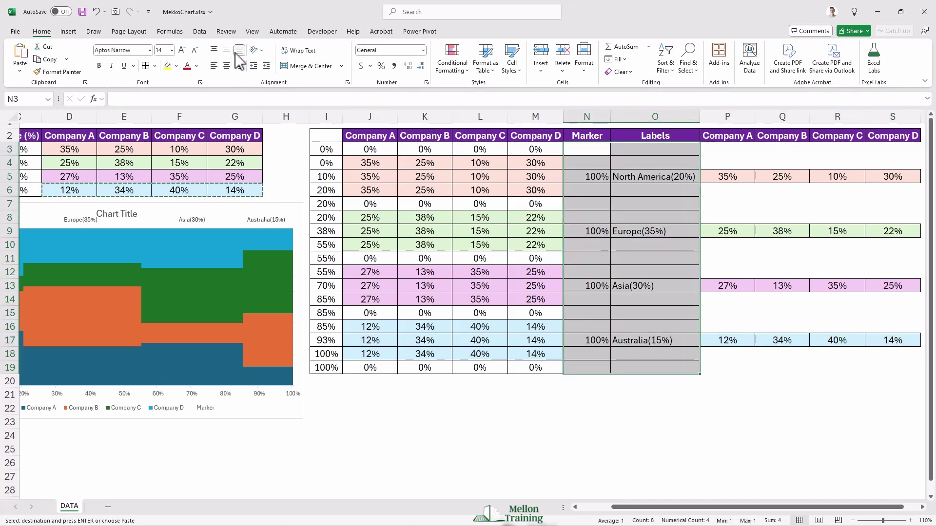
click(226, 66)
click(725, 366)
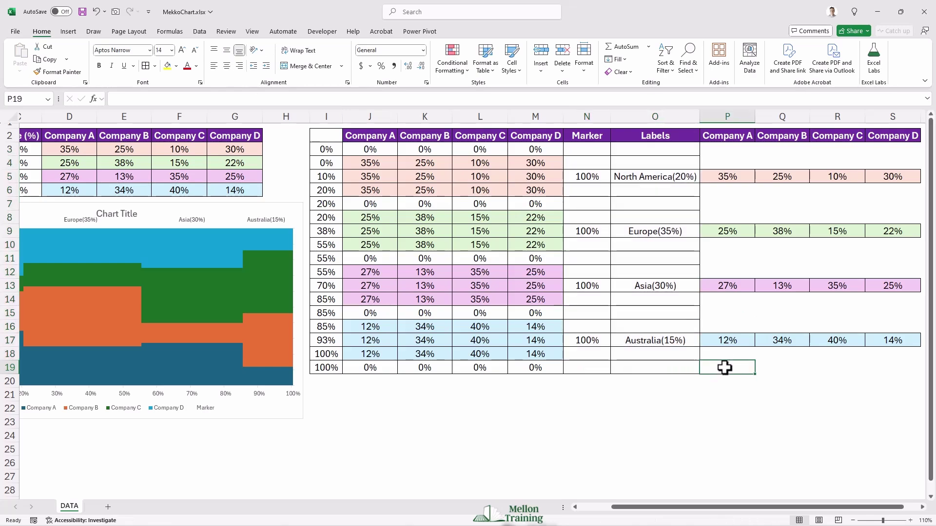
Step: Add data labels to the Company D area series in the chart
drag(618, 507, 598, 508)
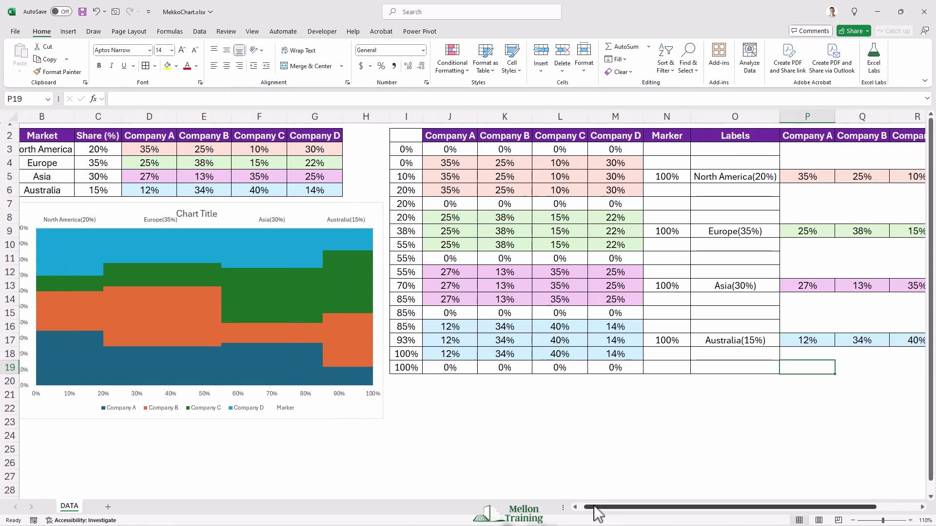
click(140, 235)
right_click(140, 235)
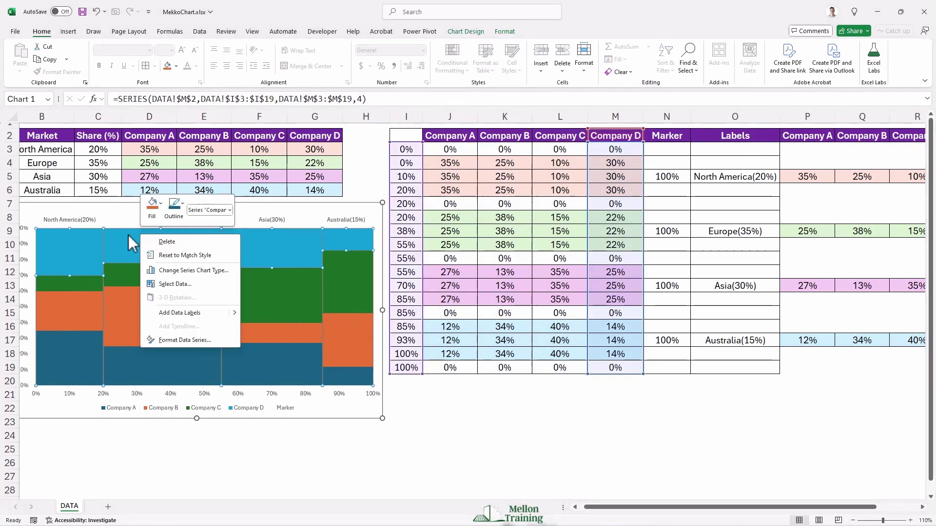
right_click(127, 236)
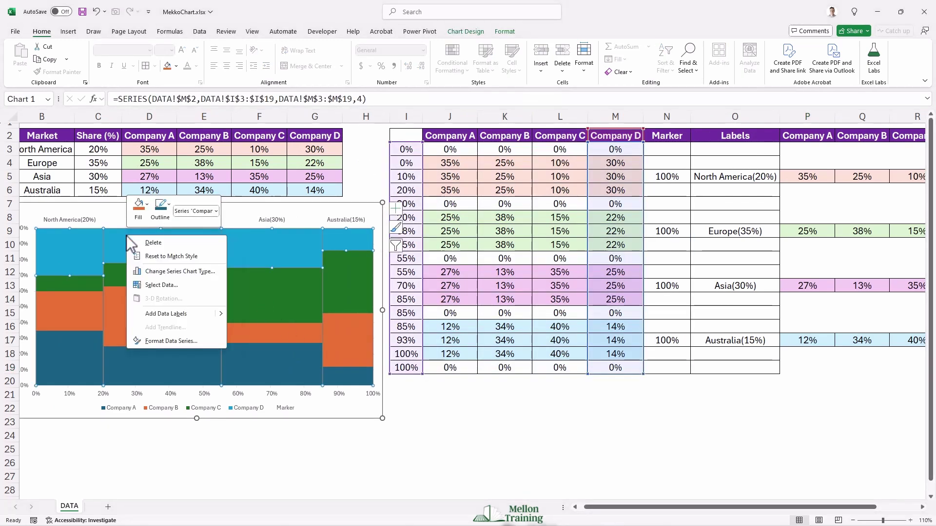
click(172, 313)
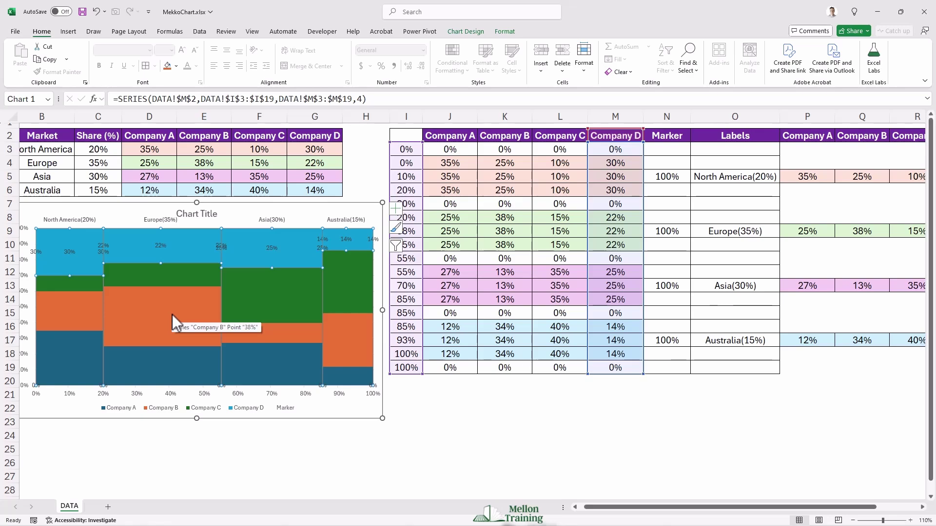
Step: Make Company D's data labels take their text from cells S3:S19 and turn off their Value option
right_click(162, 246)
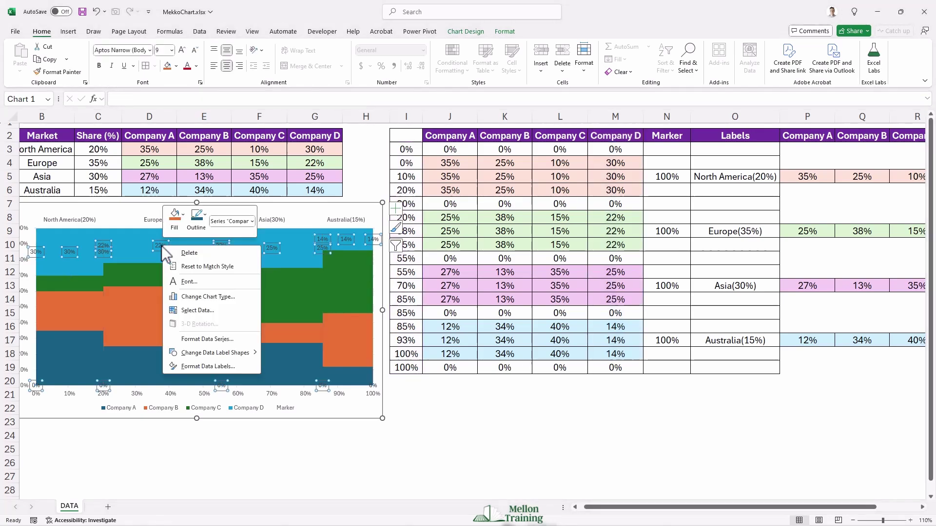
click(200, 366)
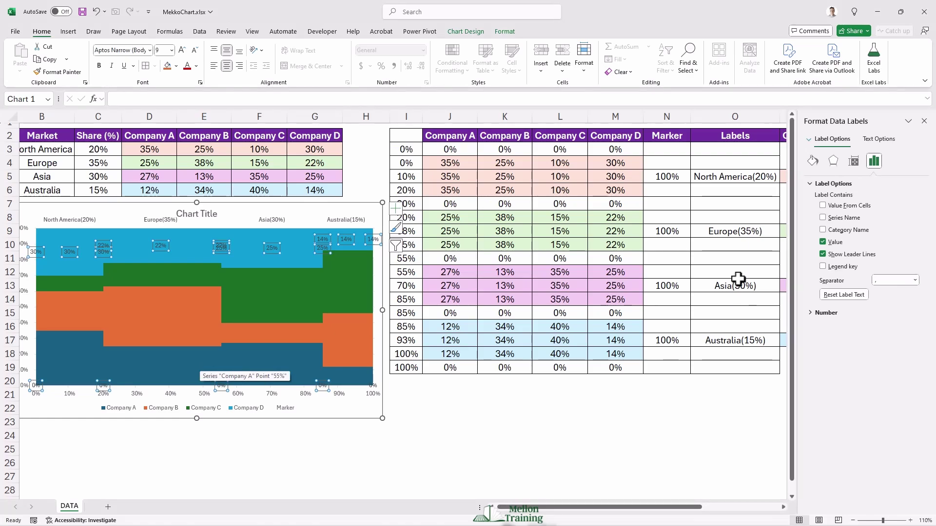
click(823, 205)
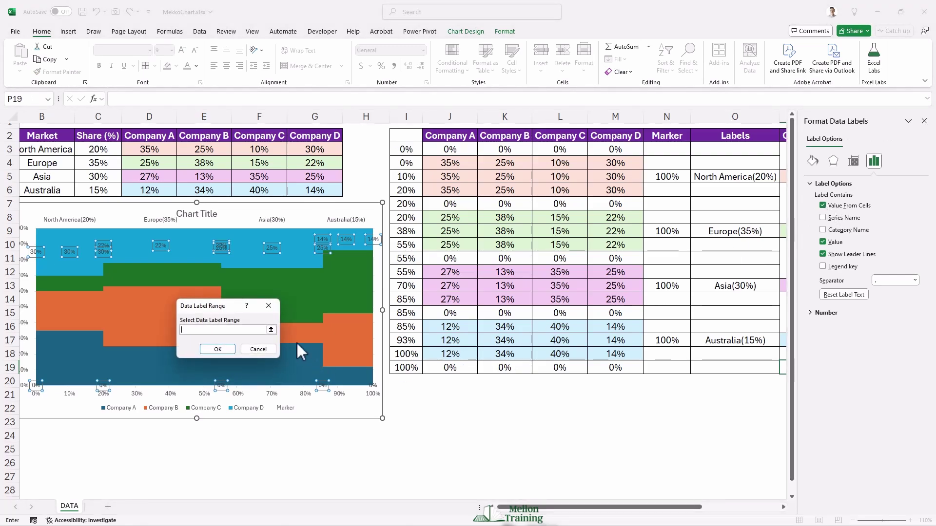
click(271, 330)
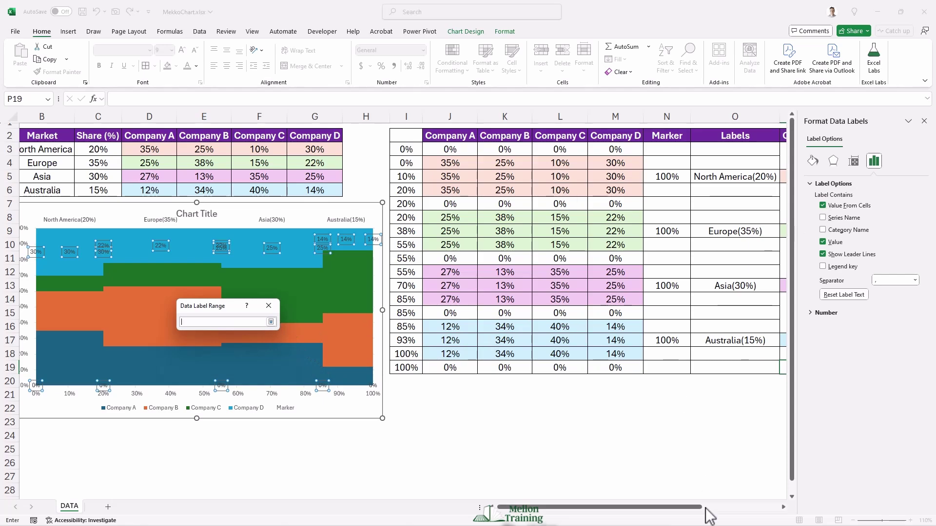
drag(699, 508, 775, 507)
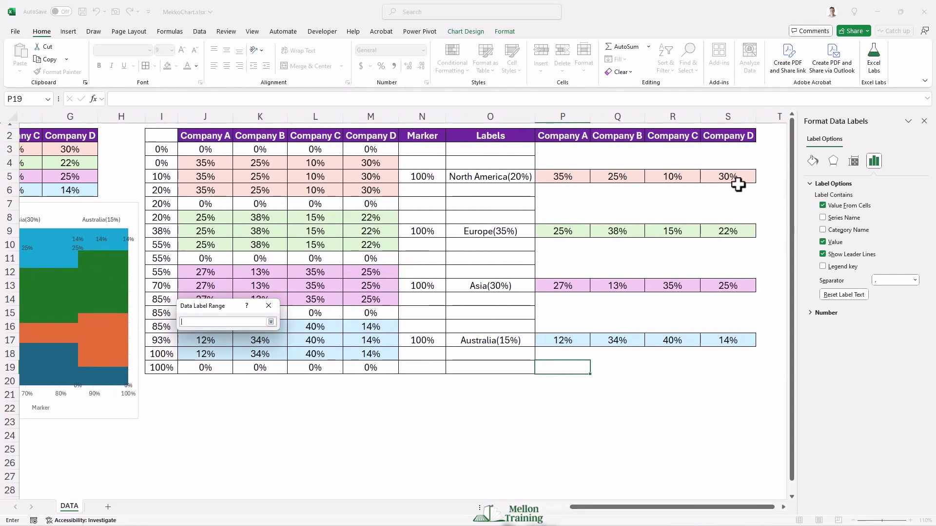
click(727, 136)
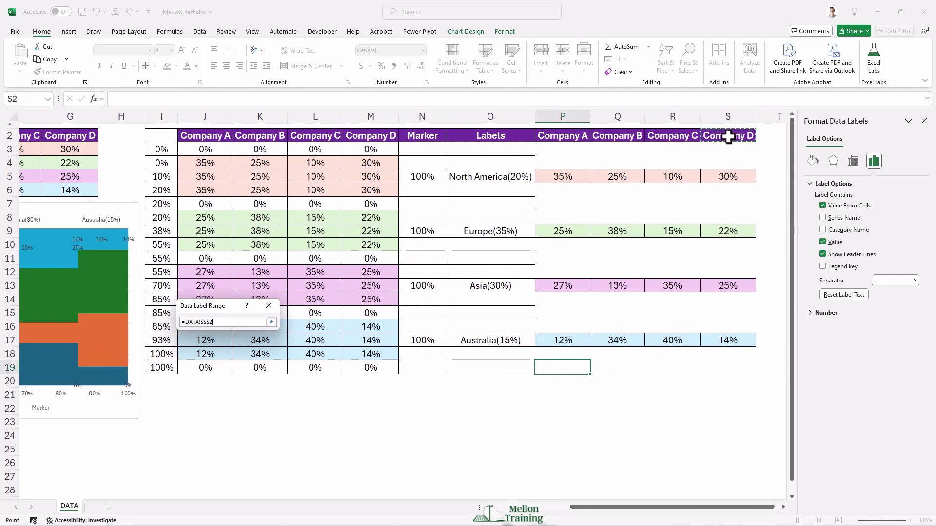
click(729, 153)
drag(729, 153, 725, 373)
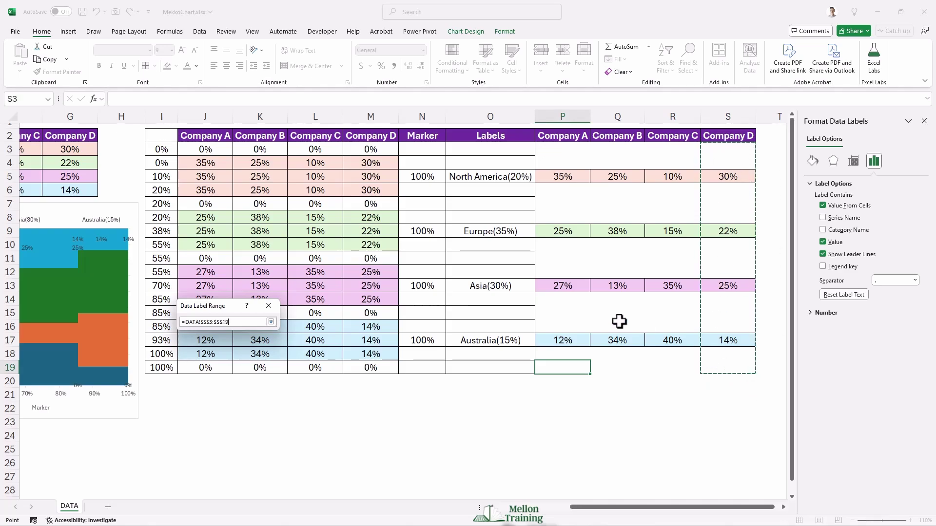
click(271, 323)
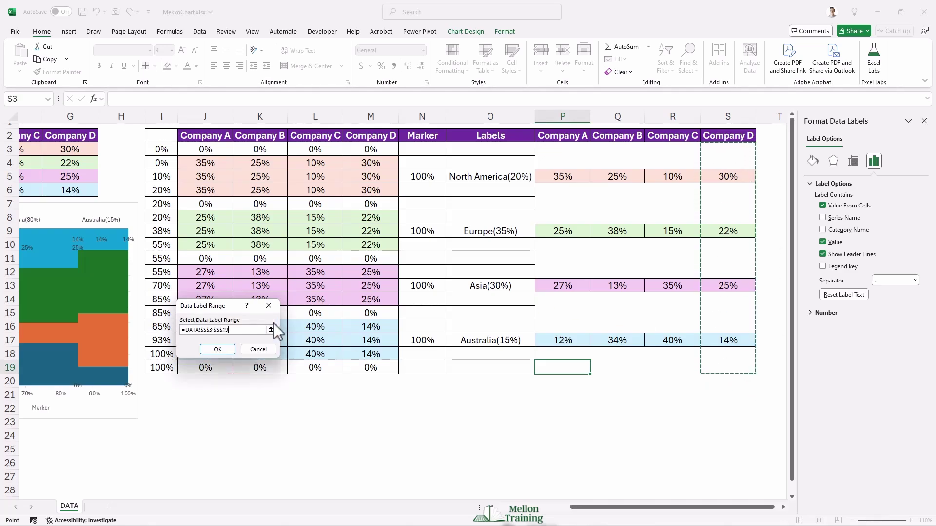
click(226, 350)
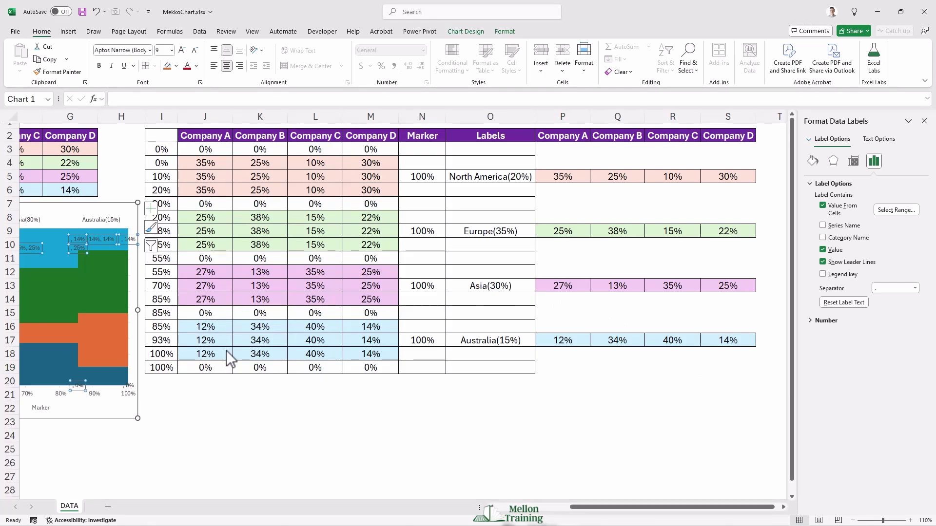
click(823, 250)
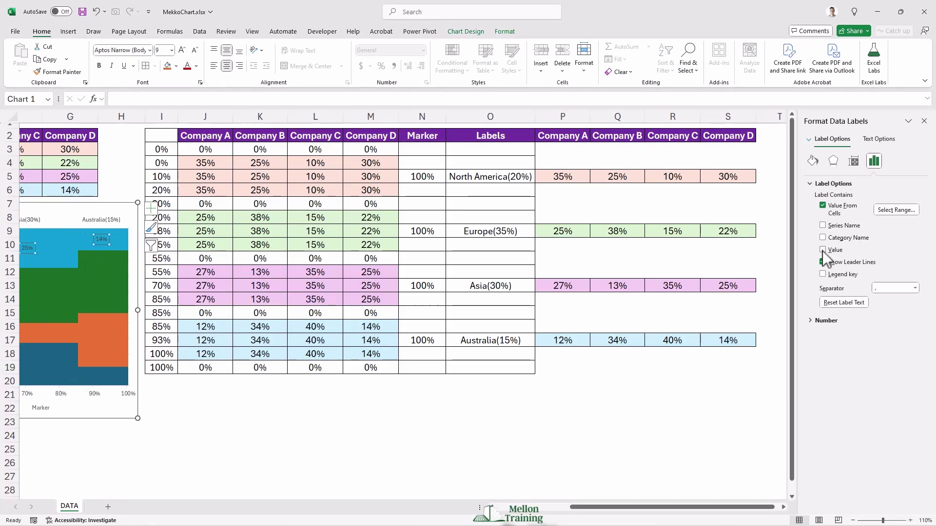
Step: Add data labels to the green Company C area series
drag(617, 509, 546, 509)
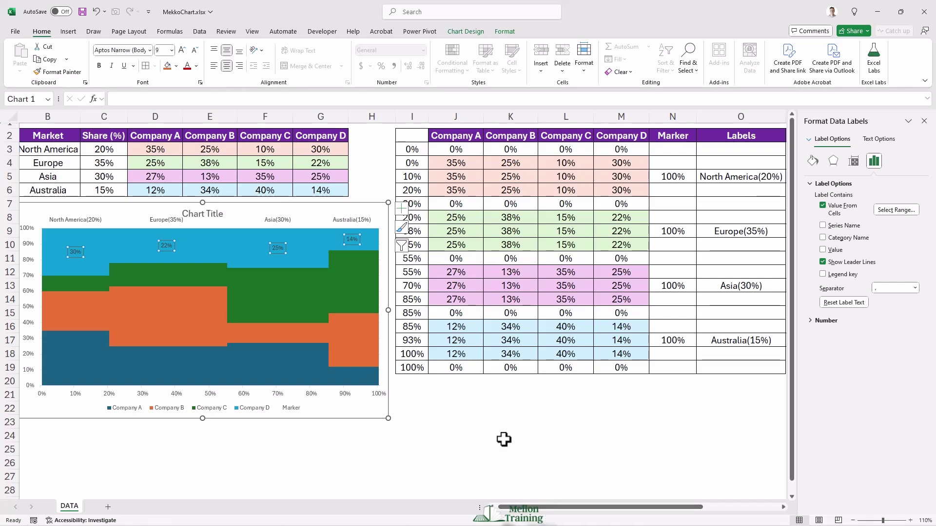
click(278, 288)
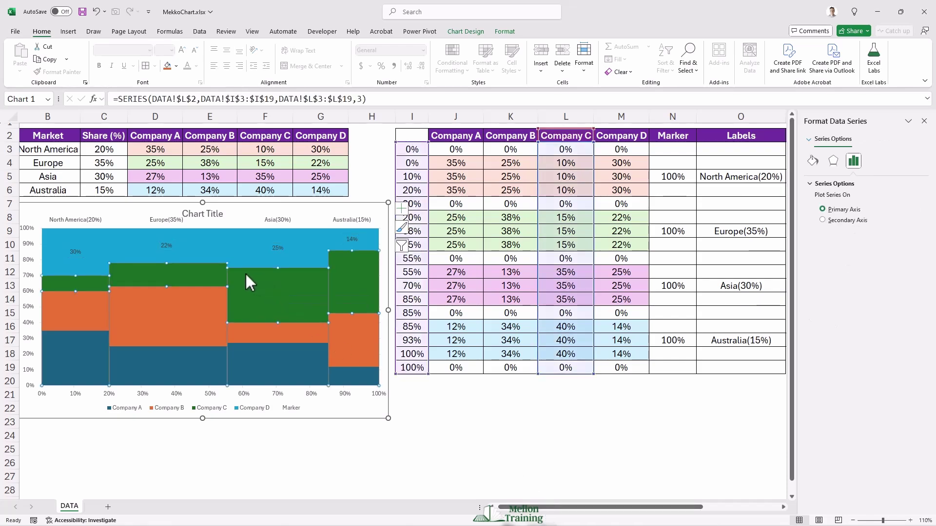
right_click(247, 275)
click(286, 355)
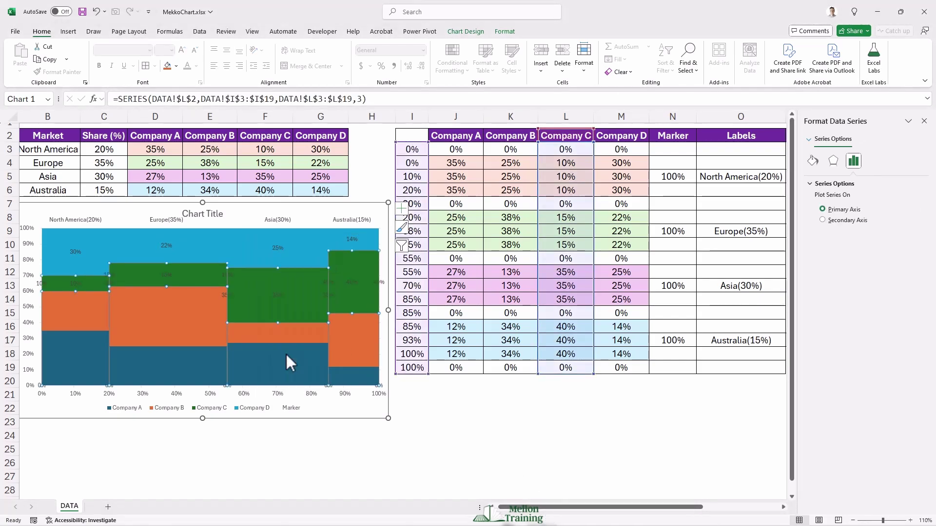
Step: Make Company C's data labels take their text from cells R3:R19 and turn off their Value option
right_click(275, 295)
click(311, 416)
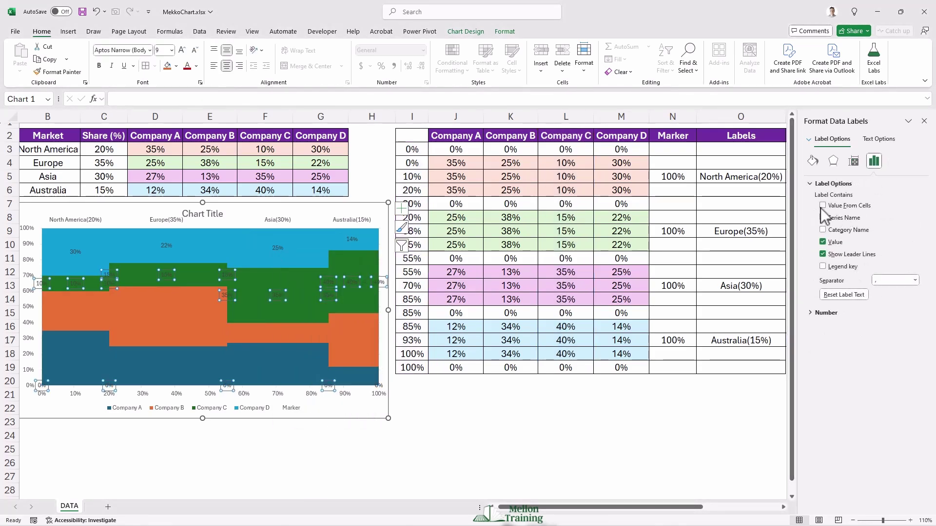
click(823, 205)
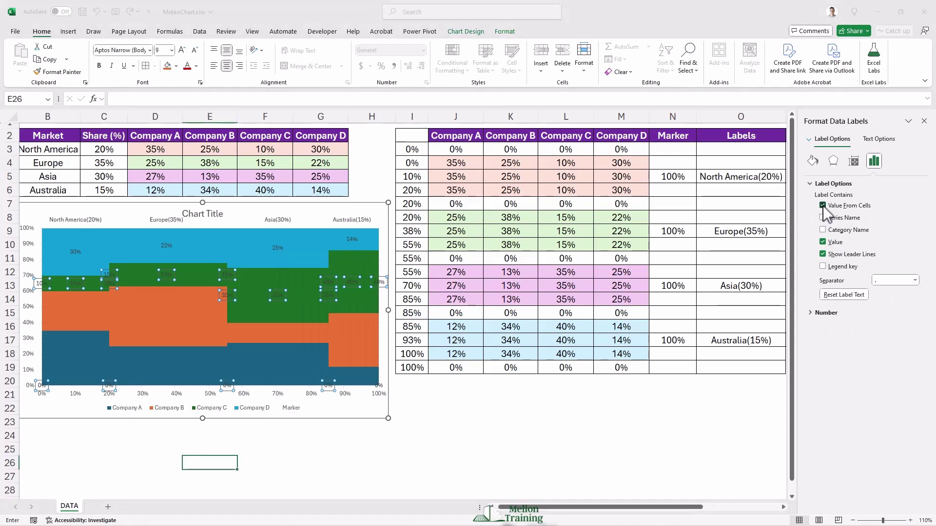
drag(563, 507, 639, 507)
click(271, 329)
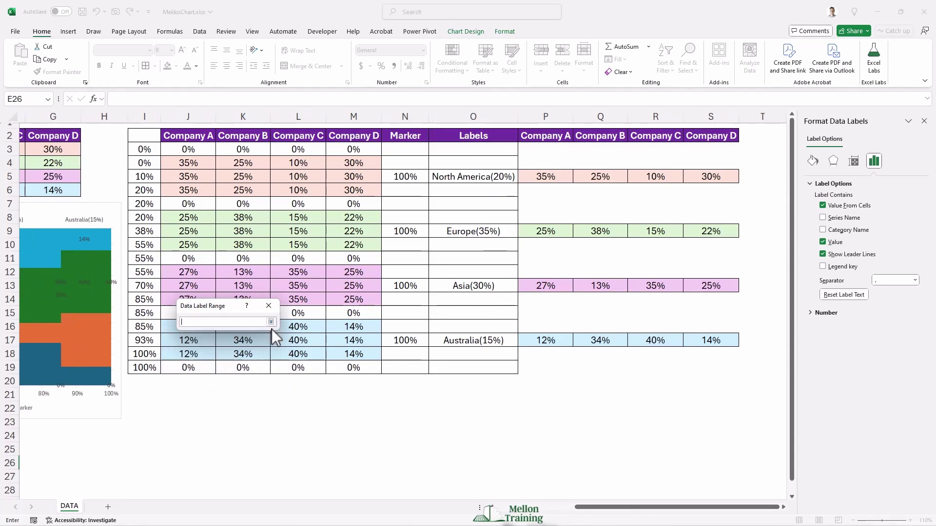
drag(654, 148, 650, 374)
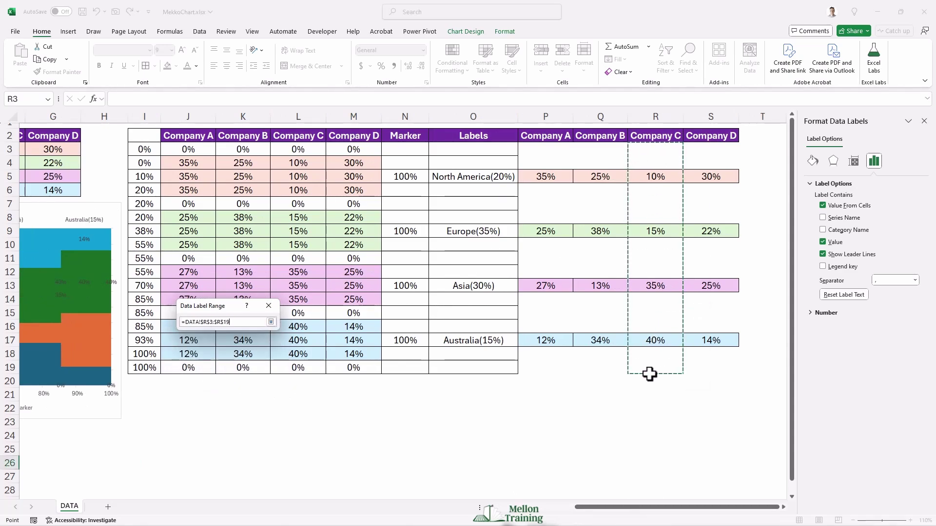
click(271, 321)
click(216, 350)
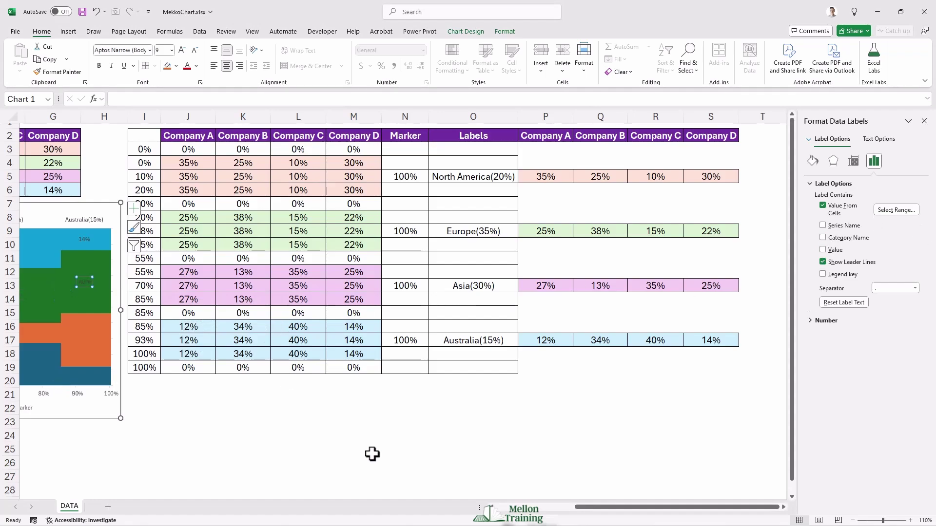
Step: Add data labels to the orange Company B area series
drag(585, 515, 472, 464)
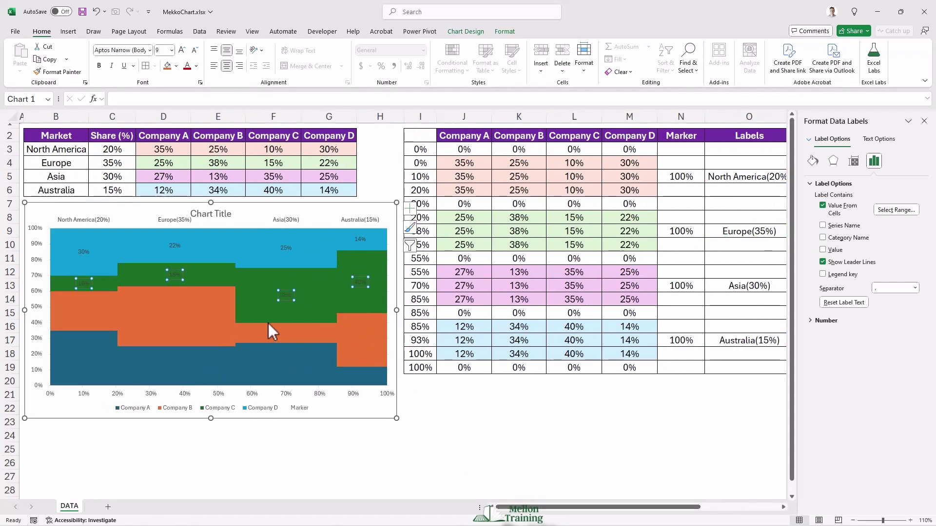
click(174, 299)
right_click(175, 298)
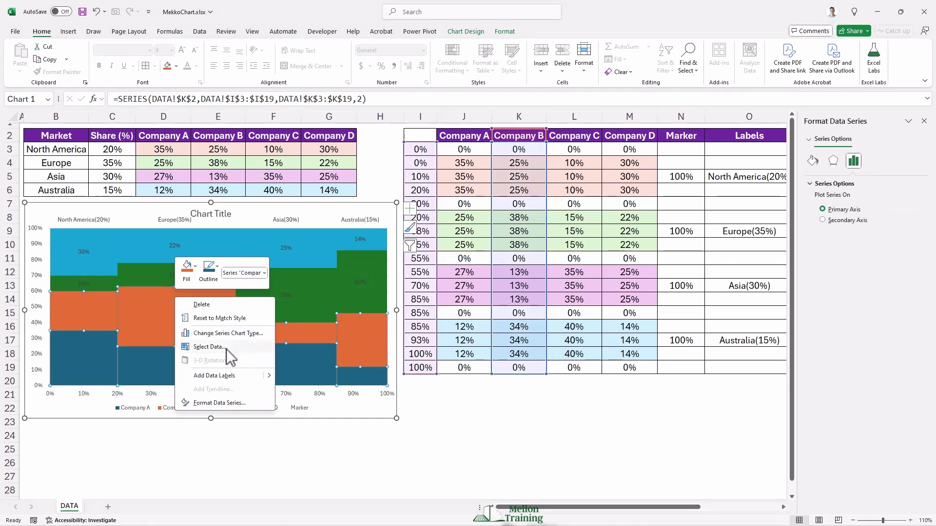
click(218, 373)
Step: Make Company B's data labels take their text from cells Q3:Q19 and turn off their Value option
right_click(174, 313)
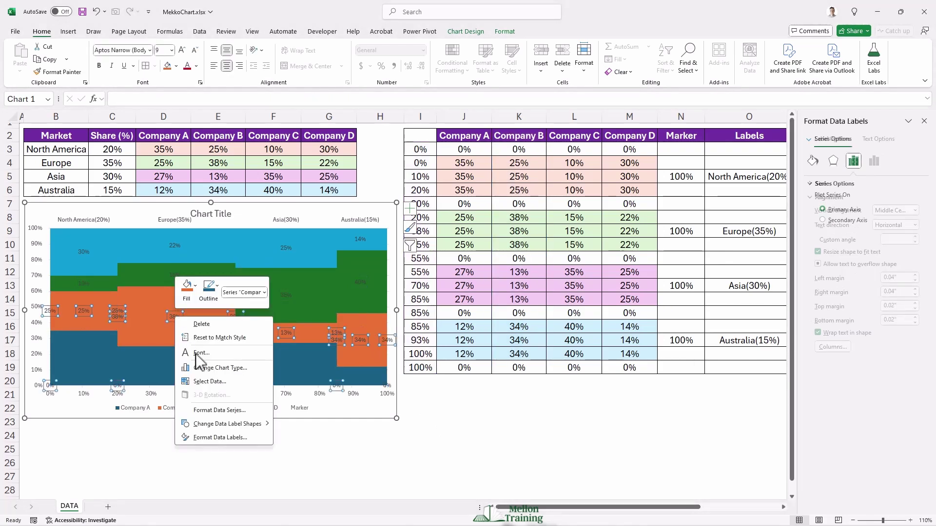
click(218, 437)
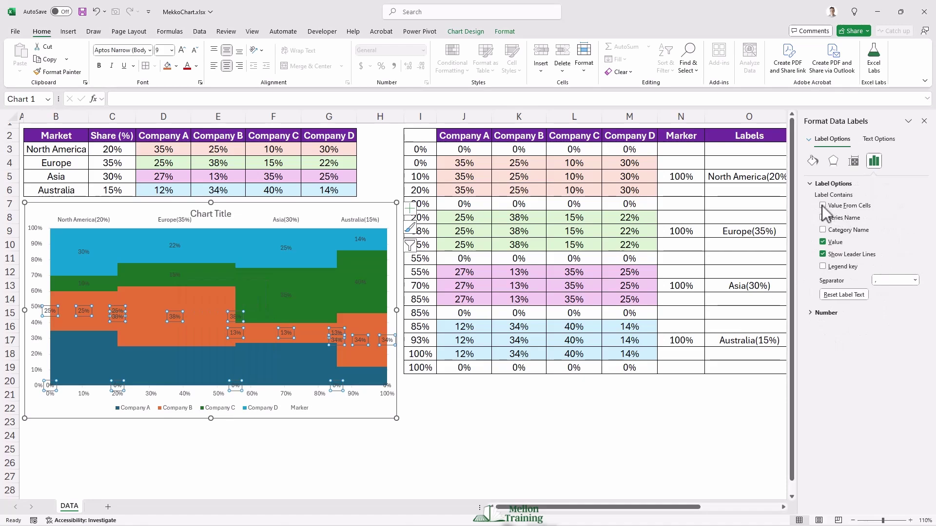
click(823, 206)
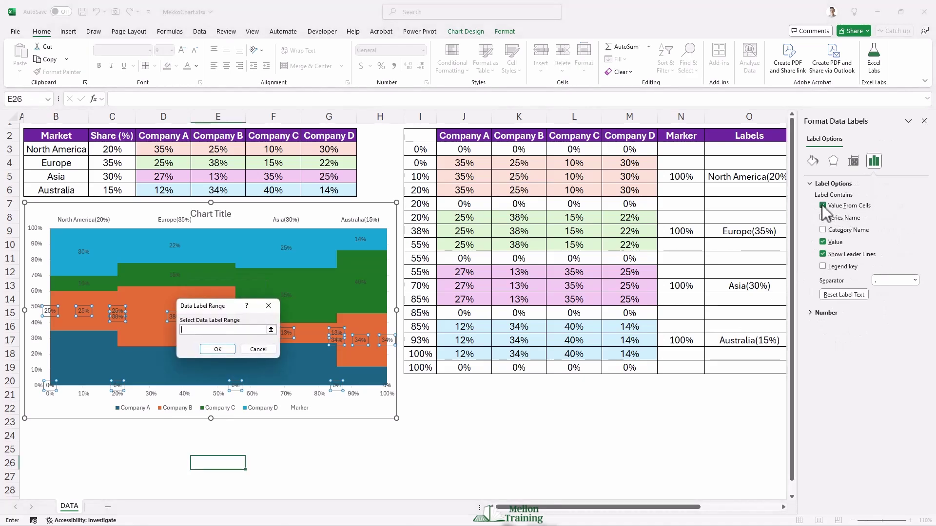
click(271, 331)
drag(567, 507, 653, 516)
drag(590, 151, 600, 371)
click(272, 322)
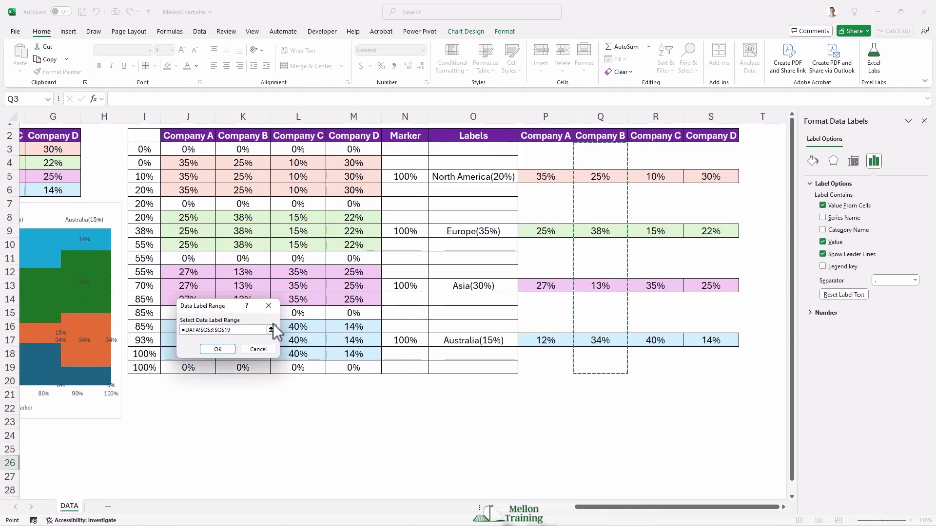
click(222, 348)
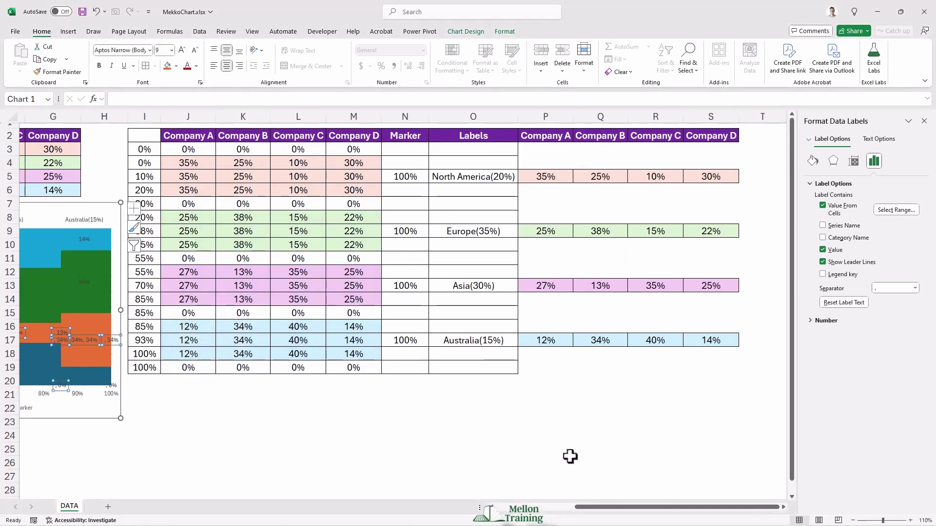
click(823, 250)
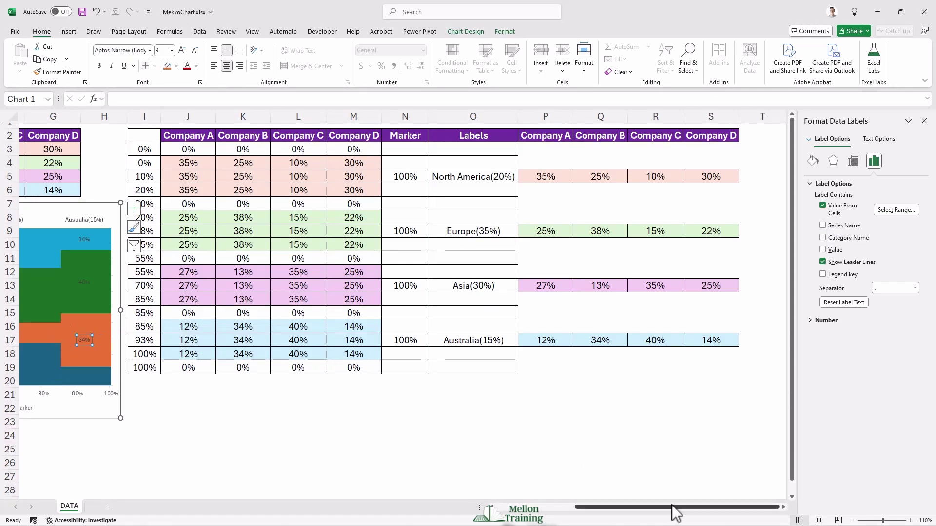
Step: Add data labels to the dark blue Company A area series
drag(673, 513, 591, 515)
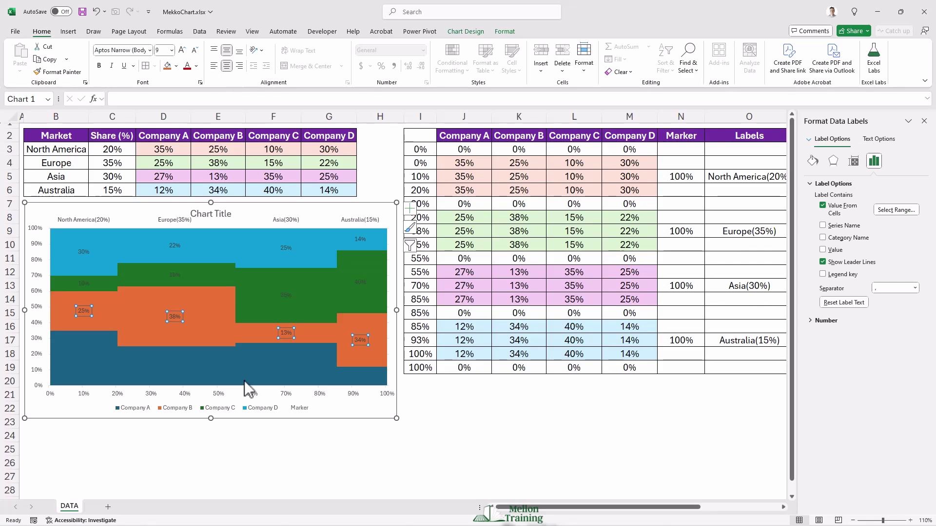
right_click(180, 359)
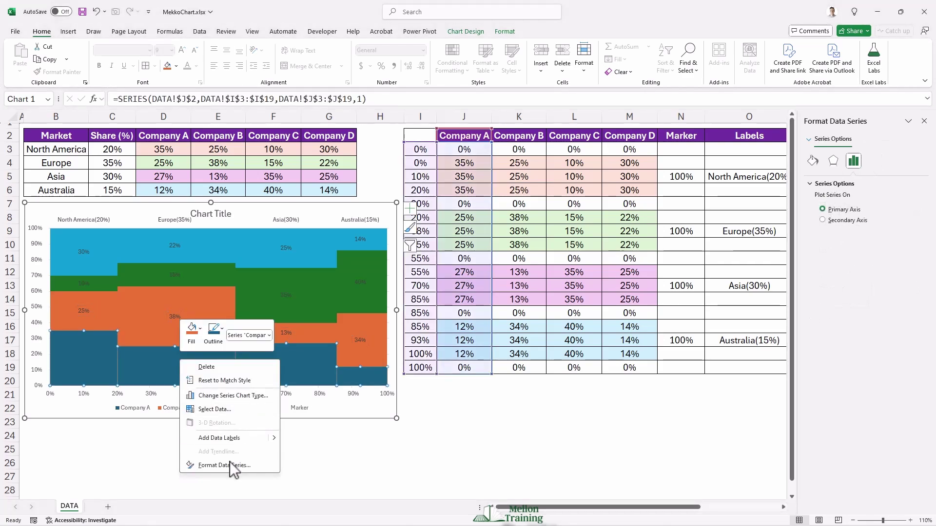
click(229, 438)
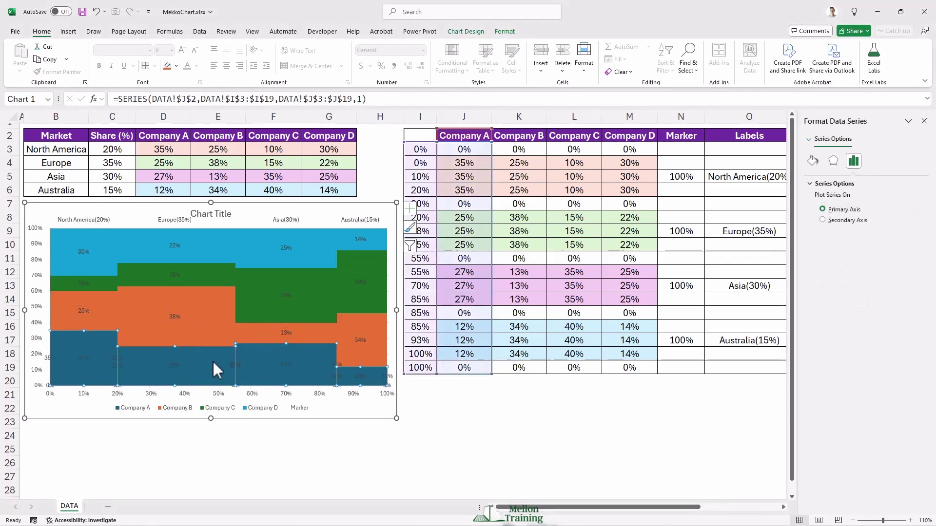
Step: Make Company A's data labels take their text from cells P3:P19 and turn off their Value option
right_click(173, 366)
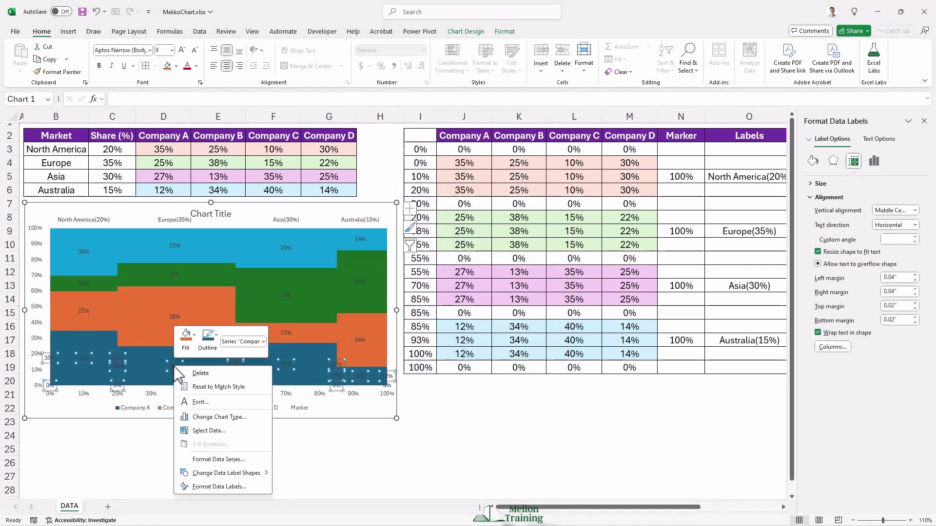
click(216, 484)
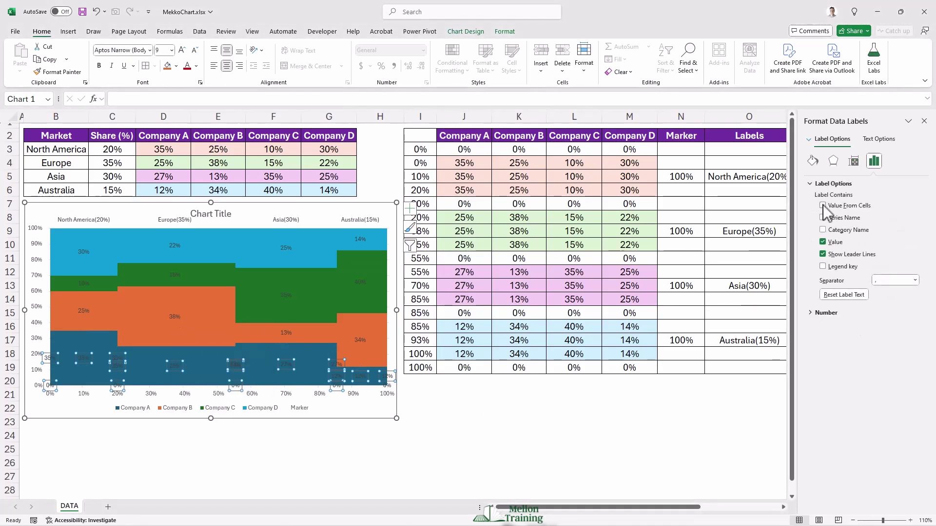
click(822, 206)
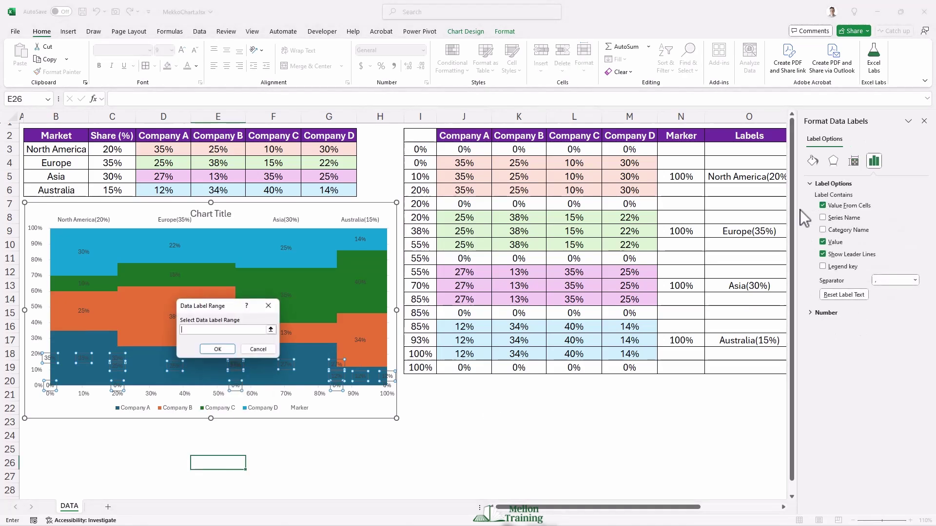
click(271, 330)
drag(579, 507, 658, 507)
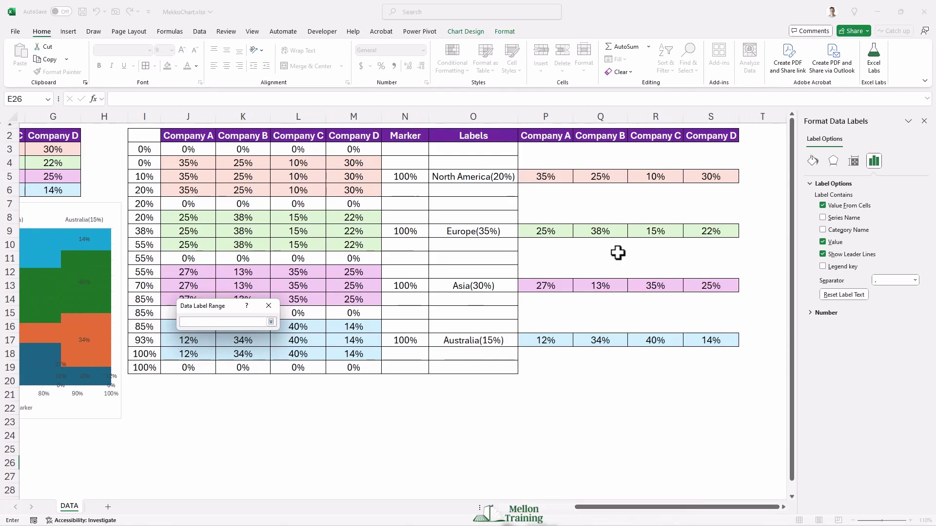
drag(546, 150, 550, 373)
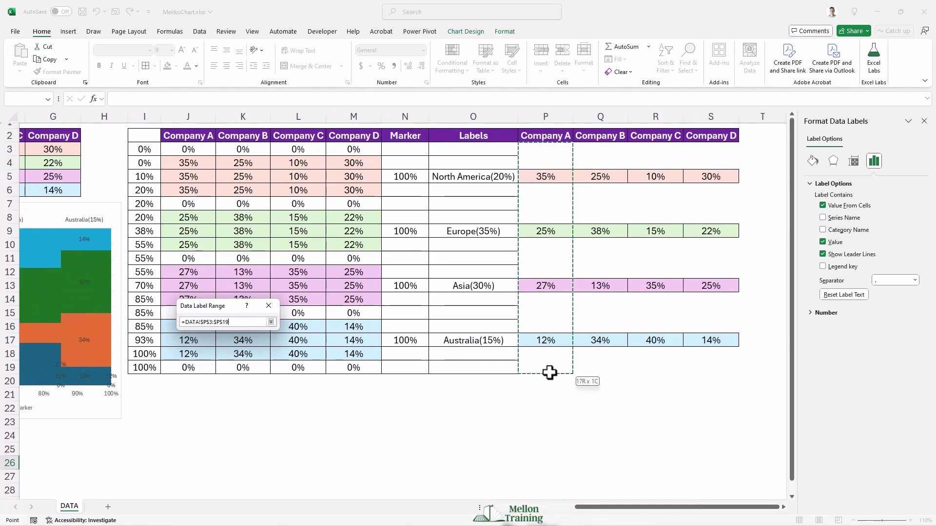
click(271, 321)
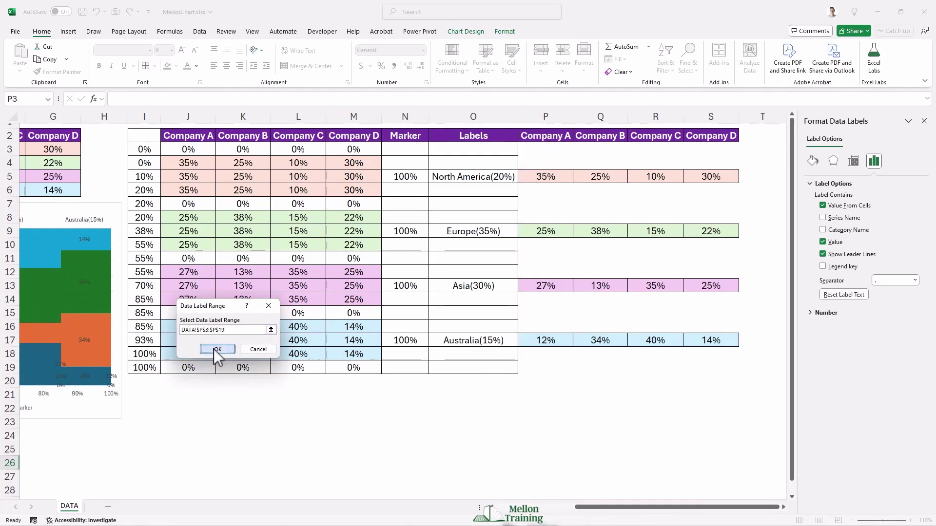
click(217, 350)
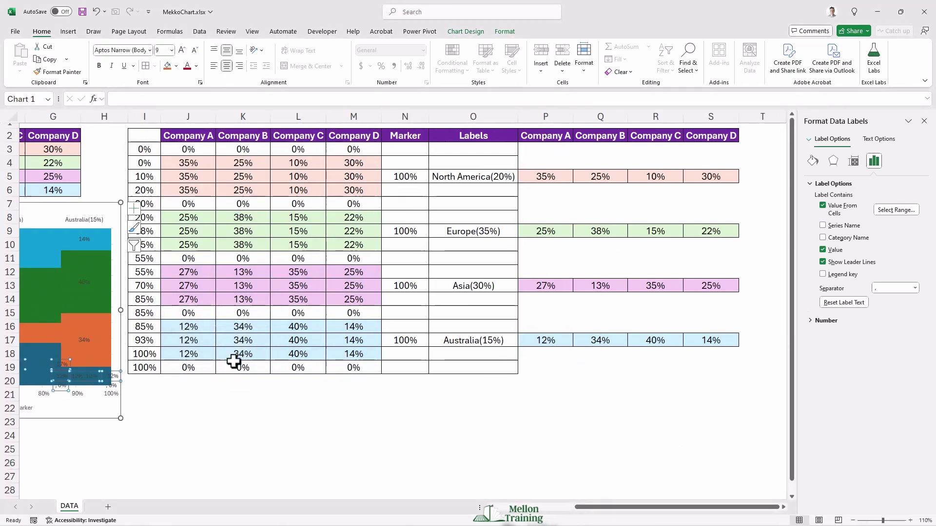
click(823, 250)
drag(668, 506, 576, 506)
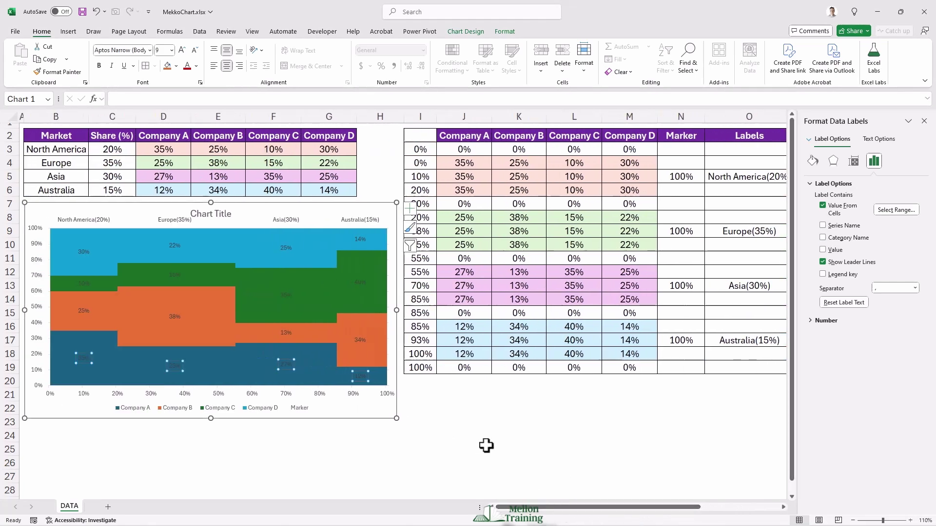
click(924, 121)
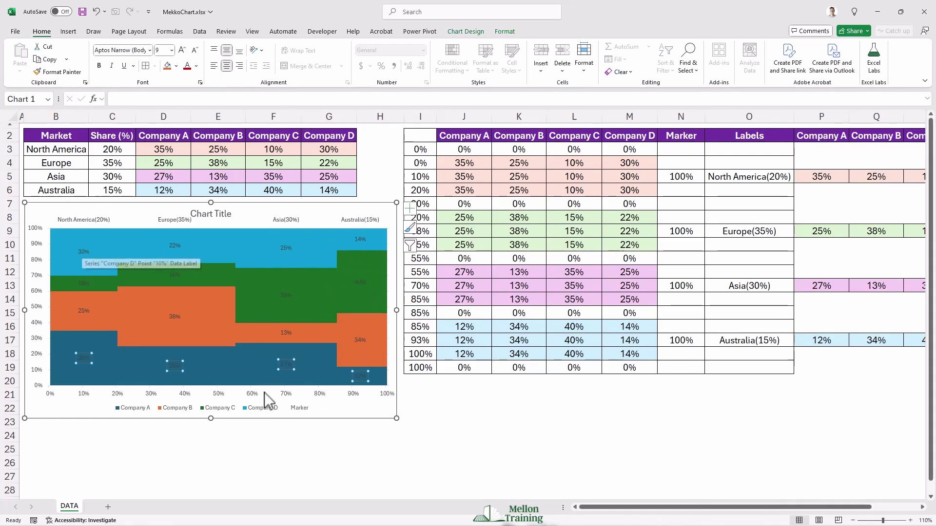
Step: Make the Company D and Company C data labels white and bold
click(87, 252)
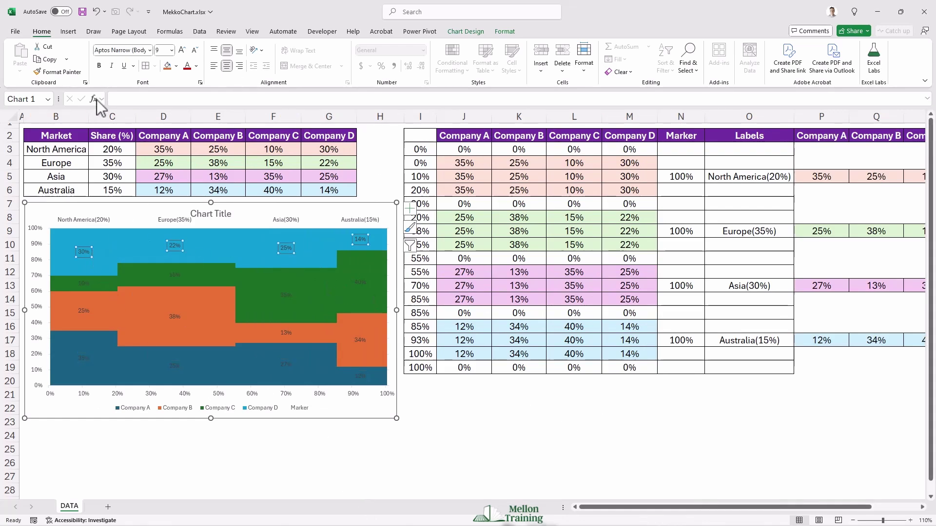
click(197, 66)
click(192, 130)
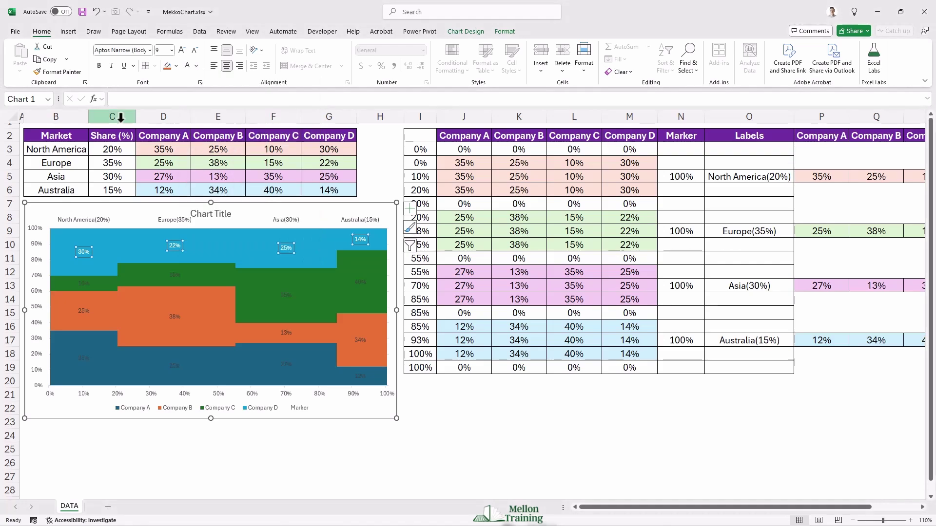
click(99, 65)
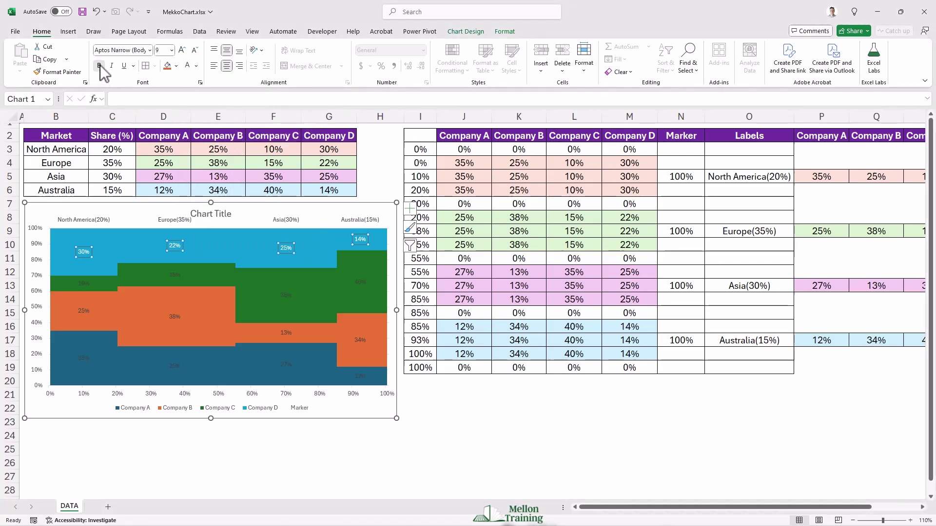
click(84, 283)
click(188, 67)
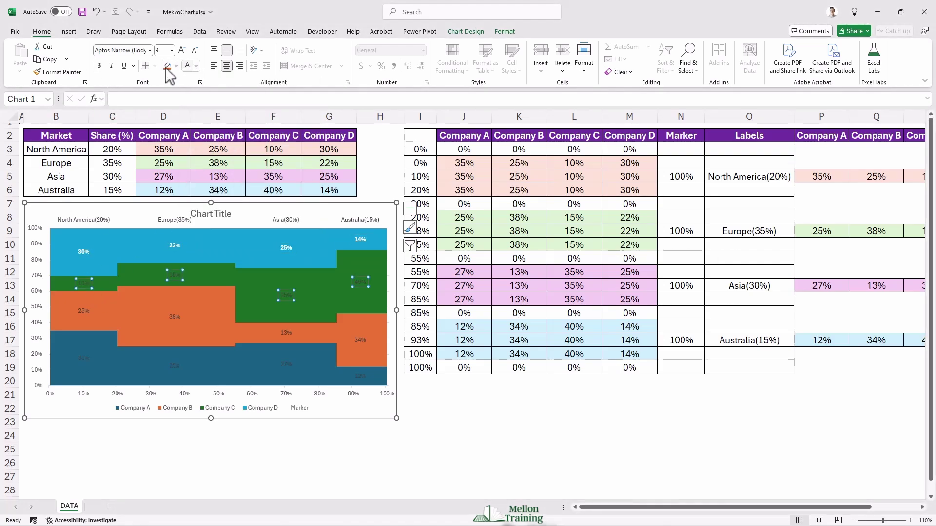
click(99, 66)
Step: Make the Company B and Company A data labels white and bold
click(86, 312)
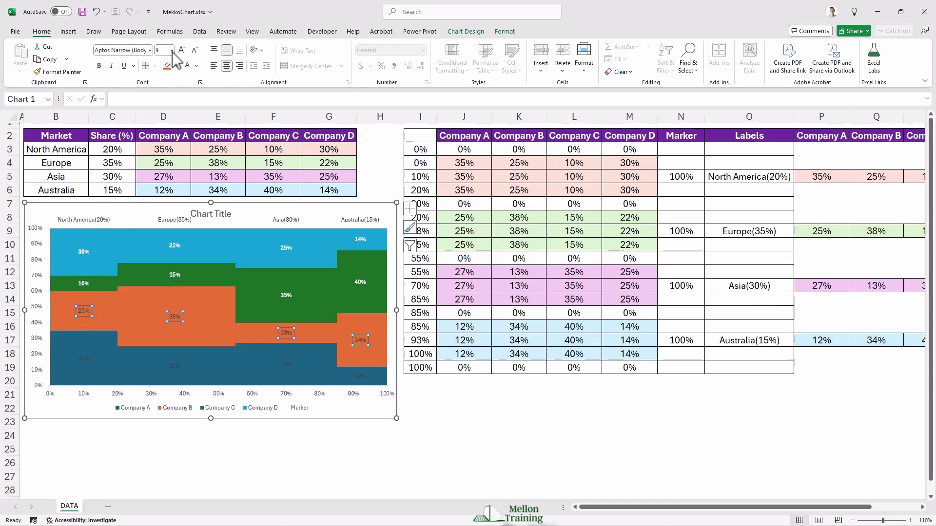
click(187, 66)
click(99, 66)
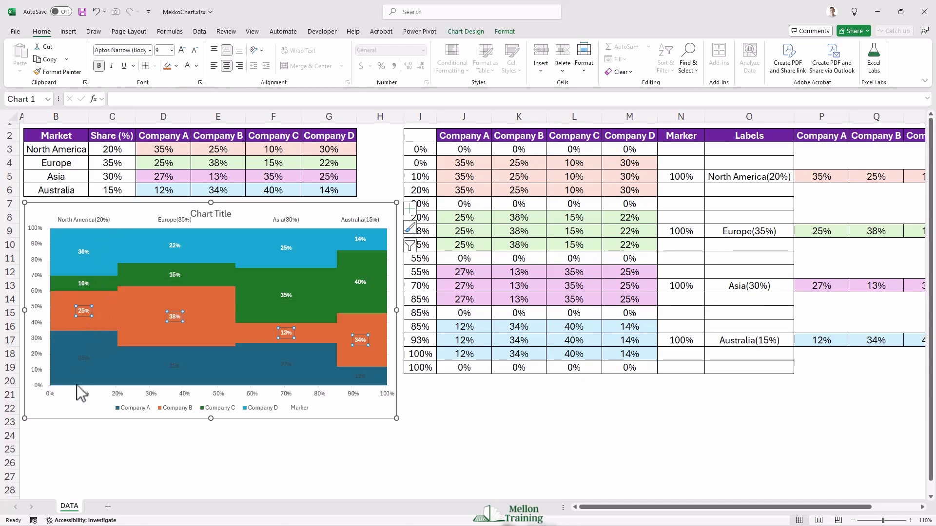
click(80, 359)
click(187, 66)
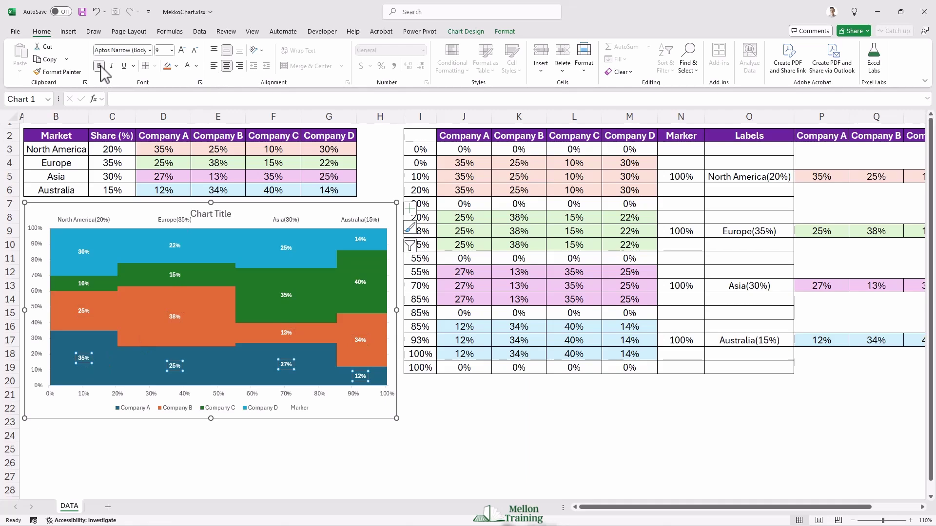
click(101, 67)
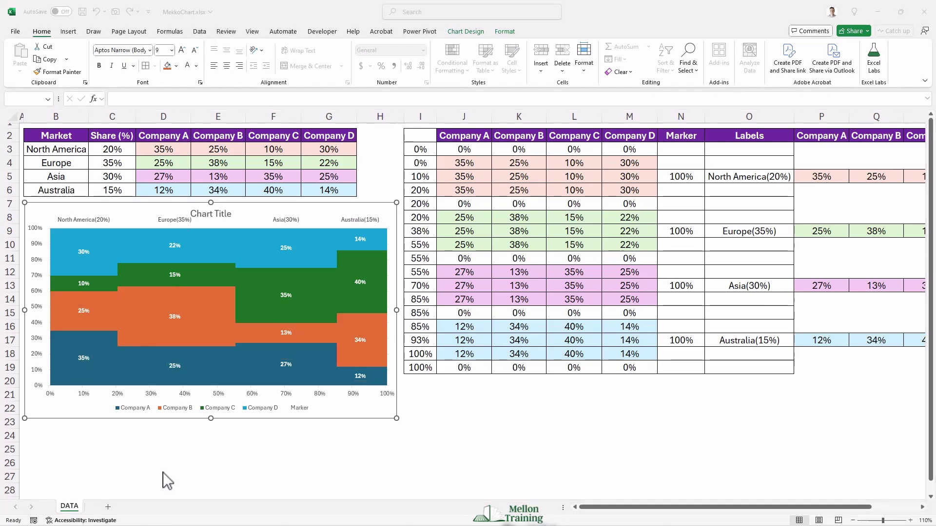
Step: Give the light blue Company D area series a white outline with a 2¼ pt weight
right_click(329, 230)
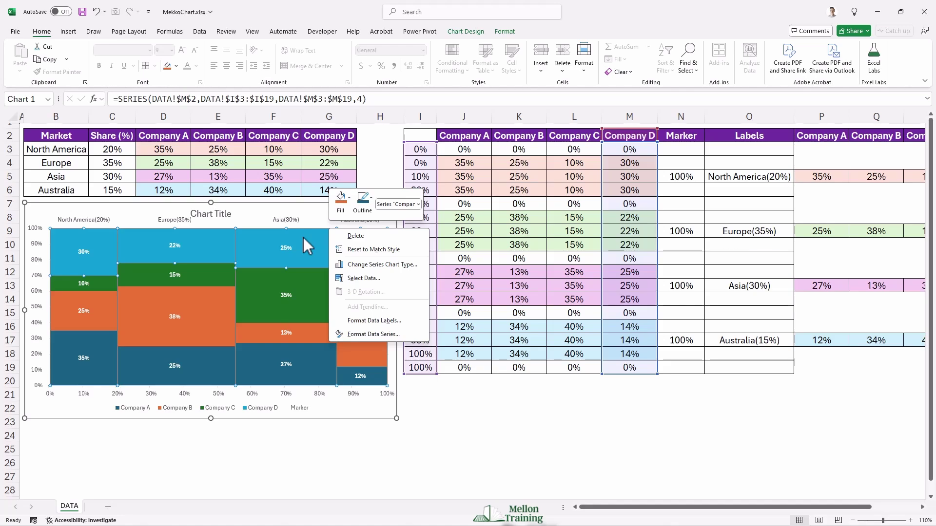
click(371, 197)
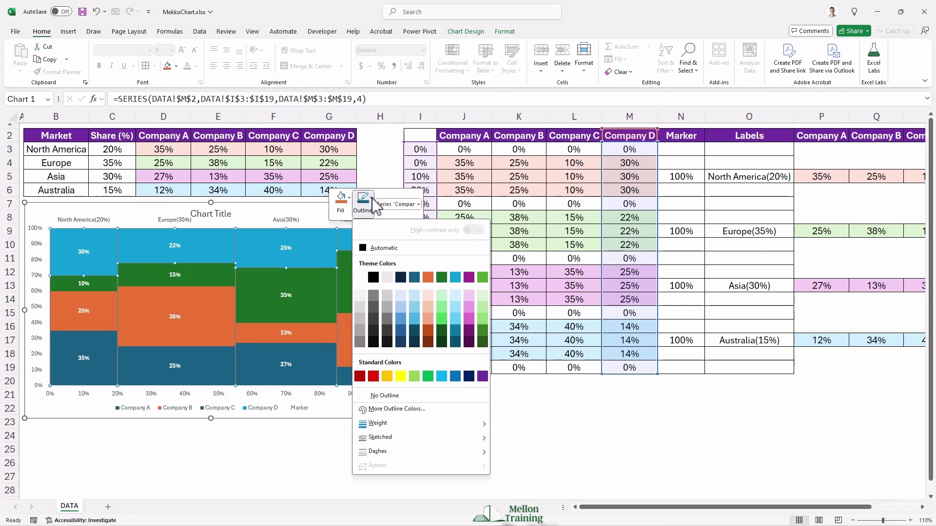
click(360, 278)
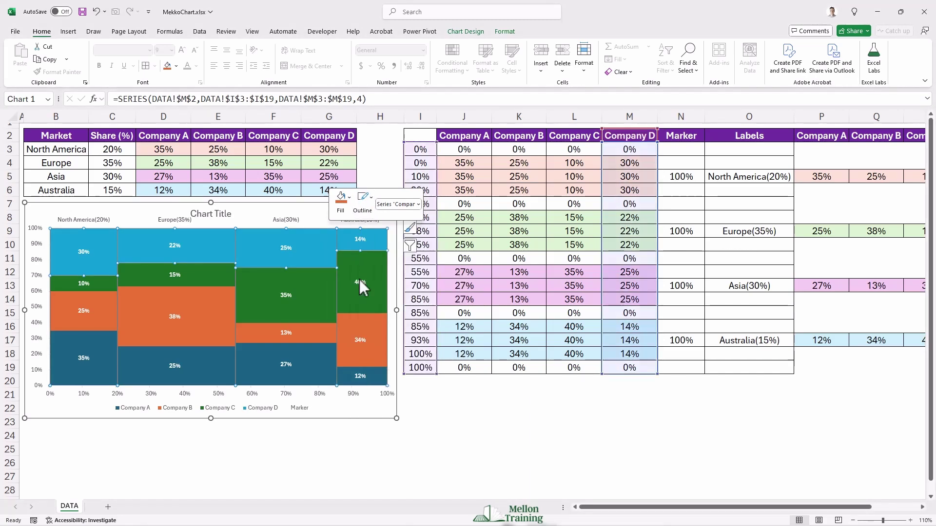
click(363, 200)
mouse_move(405, 427)
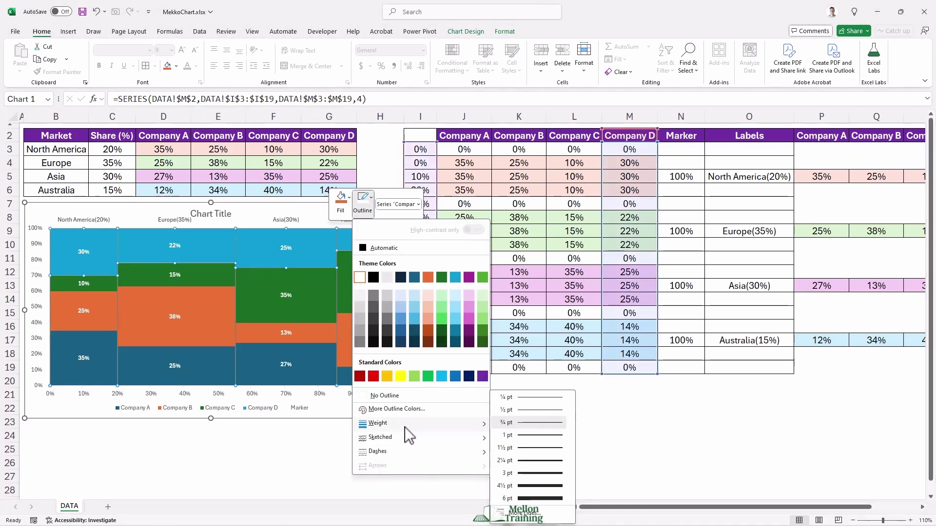
click(532, 461)
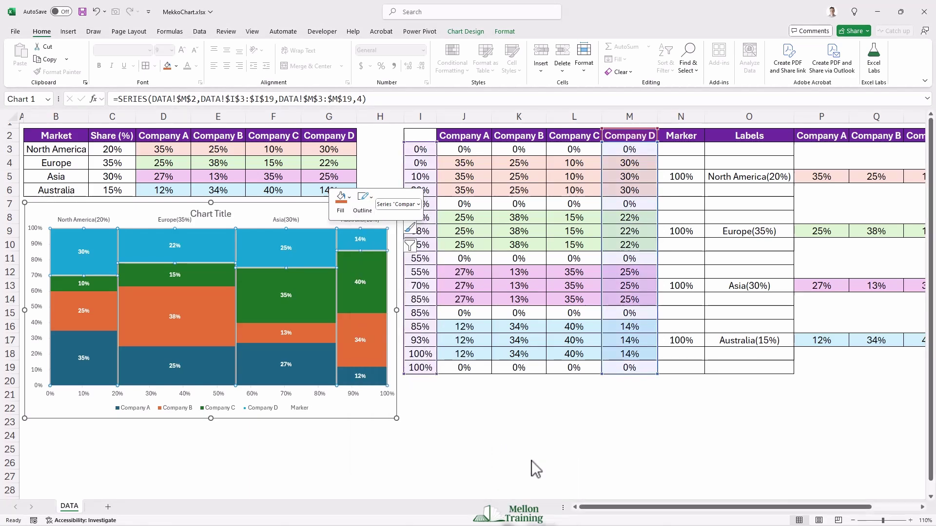
Step: Give the green Company C area series a white outline with a 2¼ pt weight
right_click(244, 313)
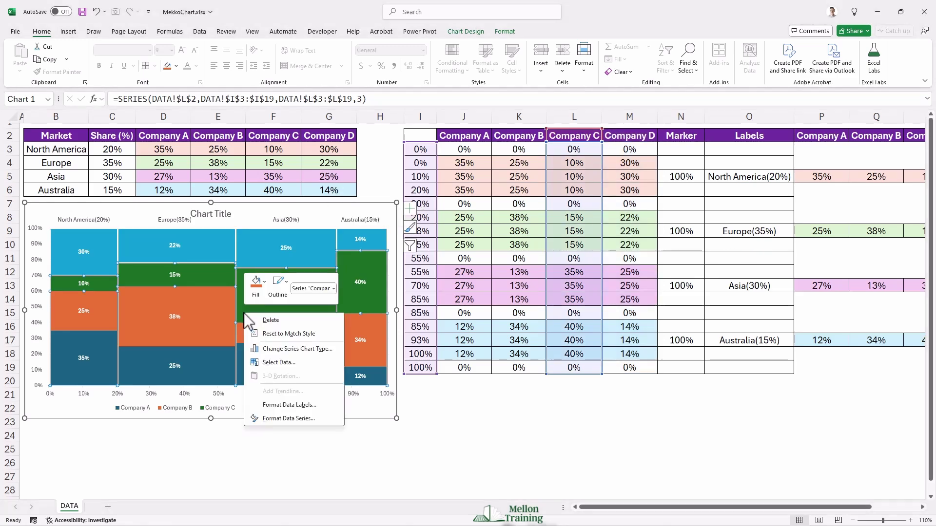
click(285, 282)
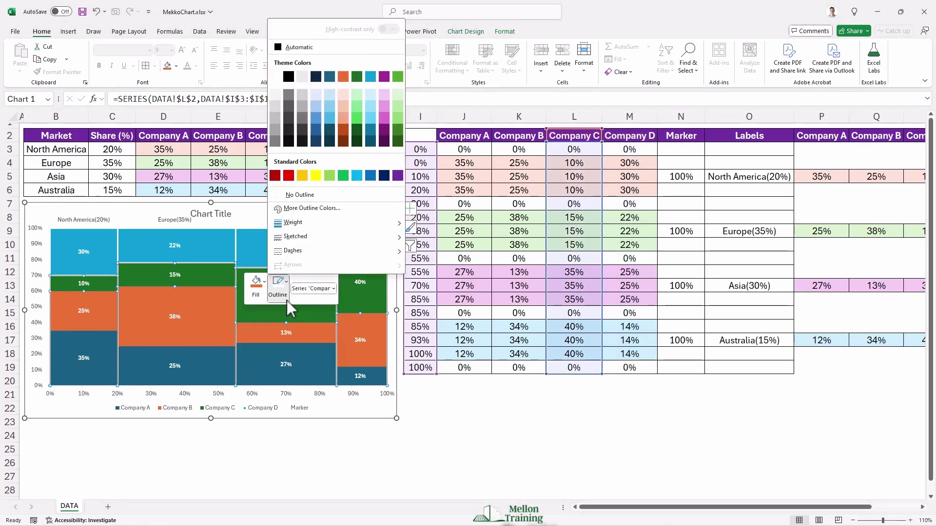
mouse_move(300, 229)
click(281, 93)
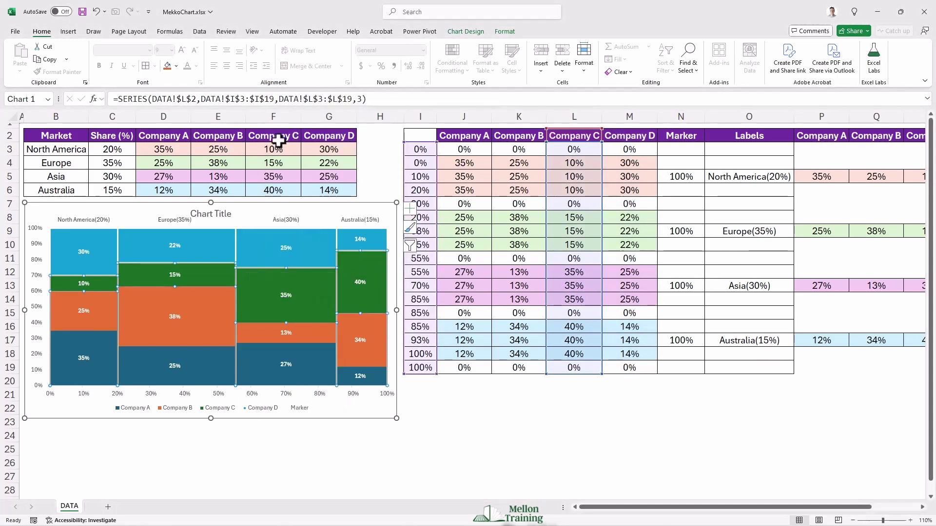
right_click(254, 318)
click(296, 284)
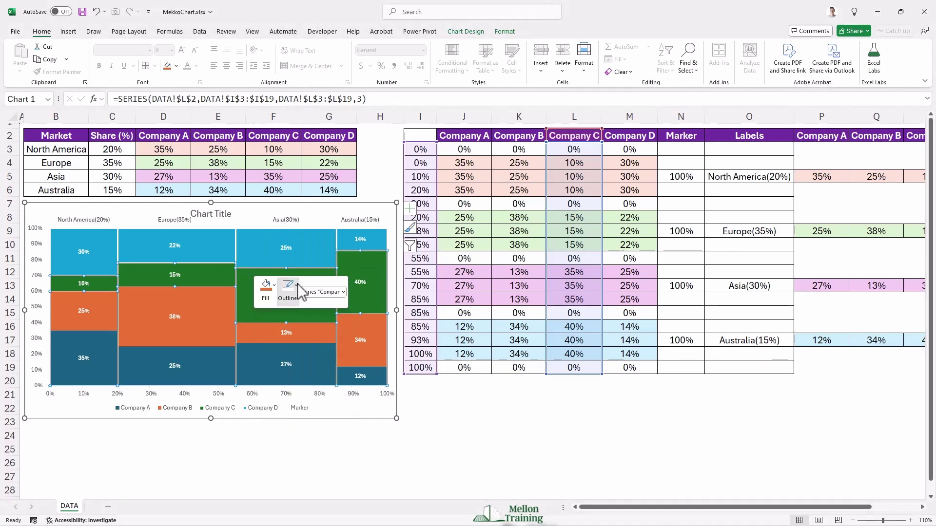
mouse_move(311, 227)
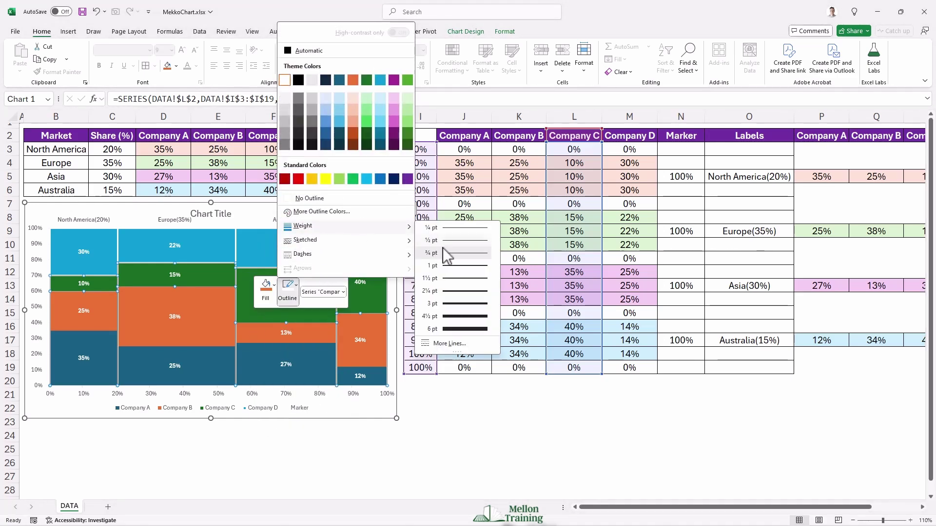
click(448, 292)
Step: Give the orange Company B area series a white outline with a 2¼ pt weight
right_click(257, 333)
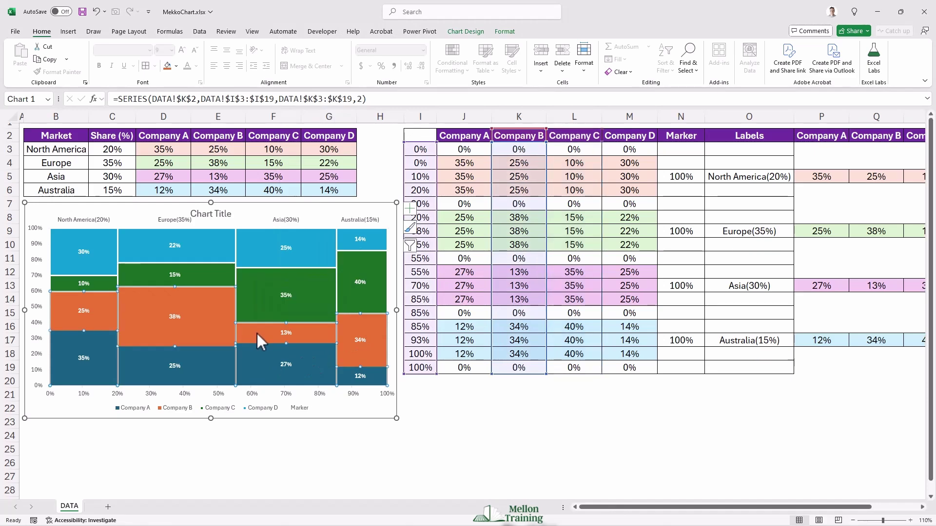
click(300, 299)
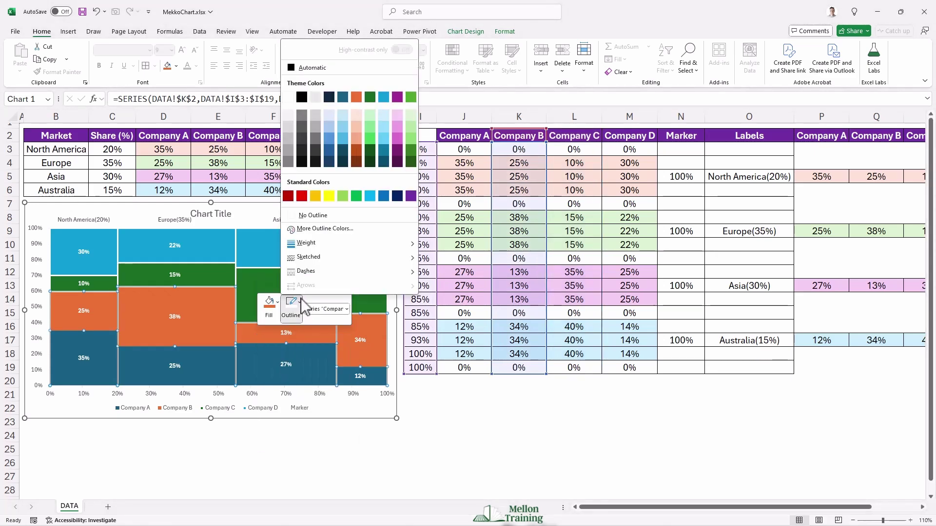
click(287, 97)
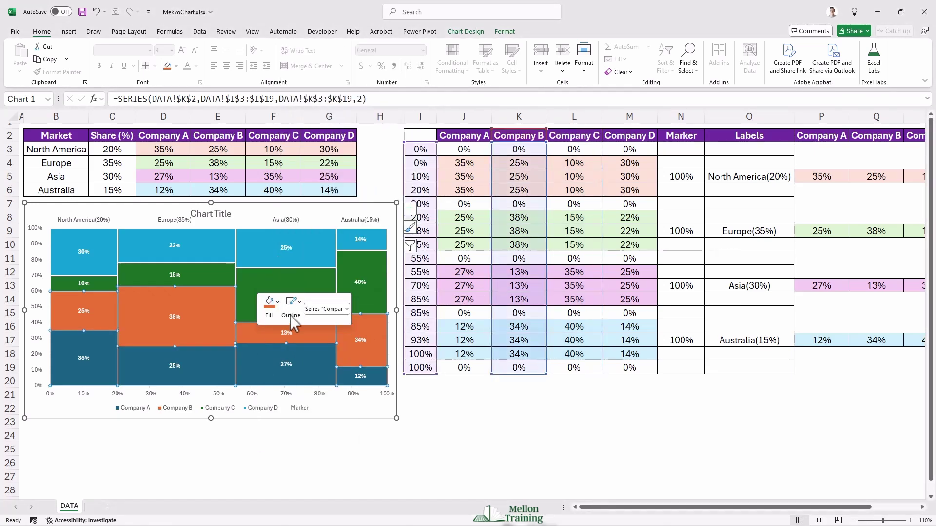
click(299, 303)
mouse_move(346, 245)
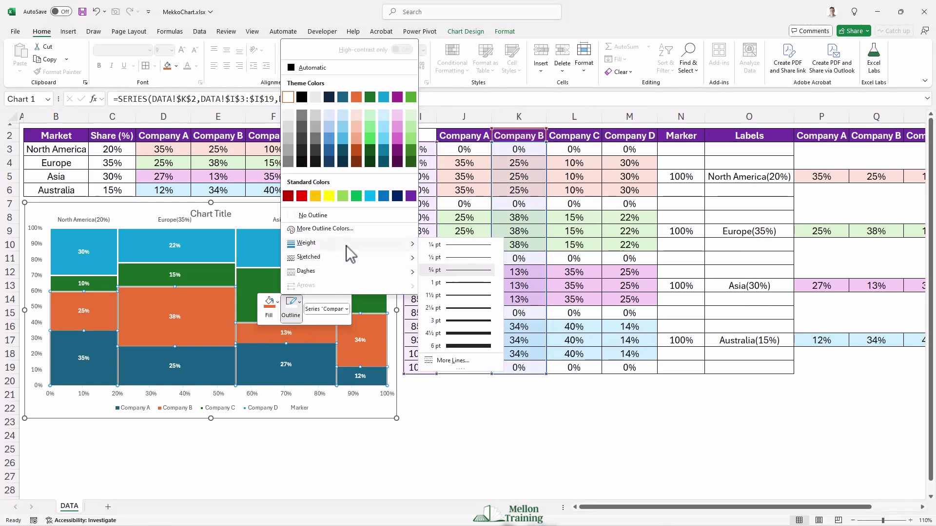
click(454, 312)
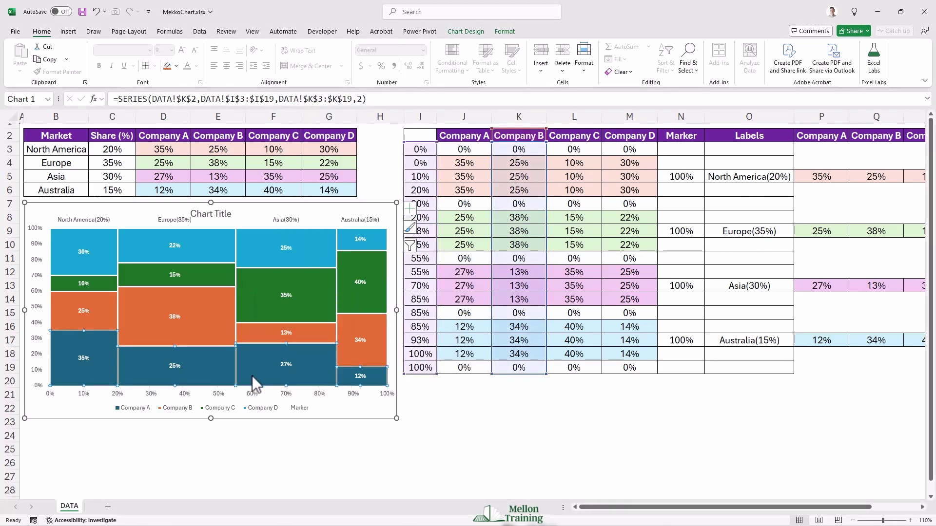
click(263, 455)
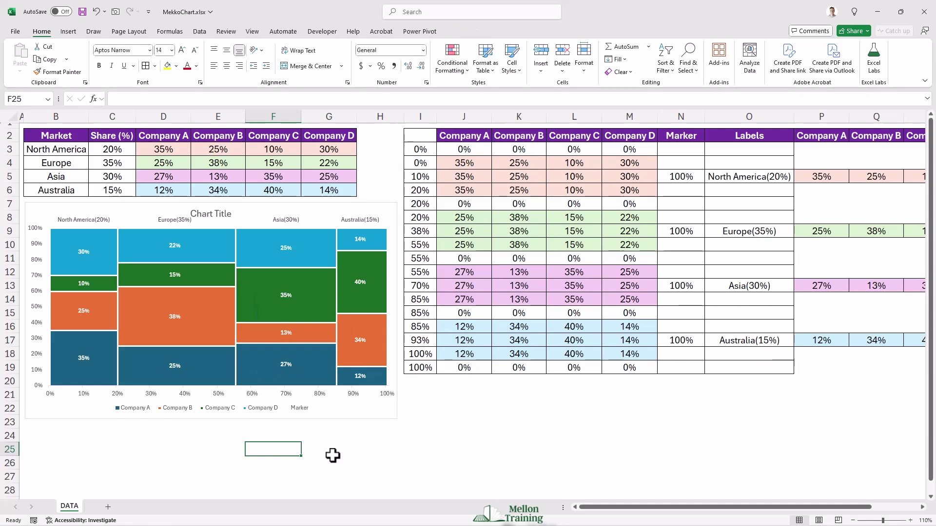
Step: Delete the chart title
click(216, 213)
key(Delete)
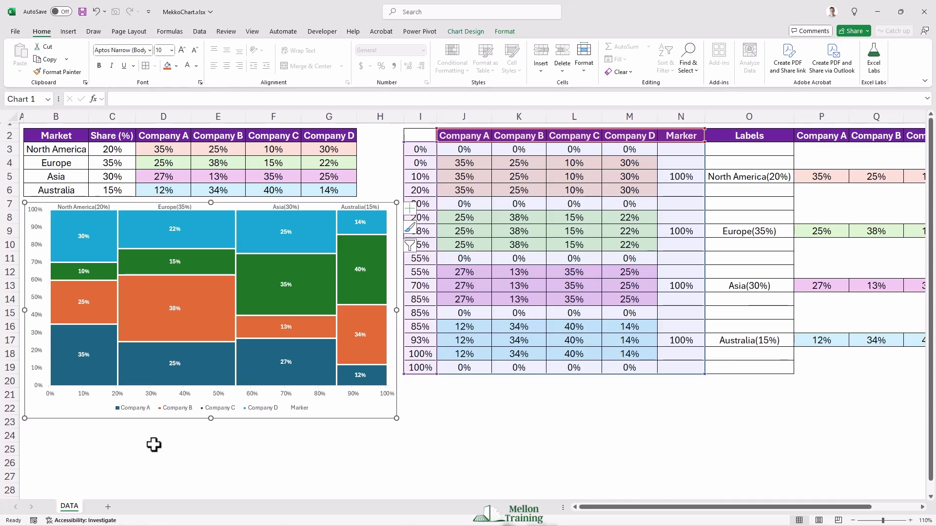
click(48, 437)
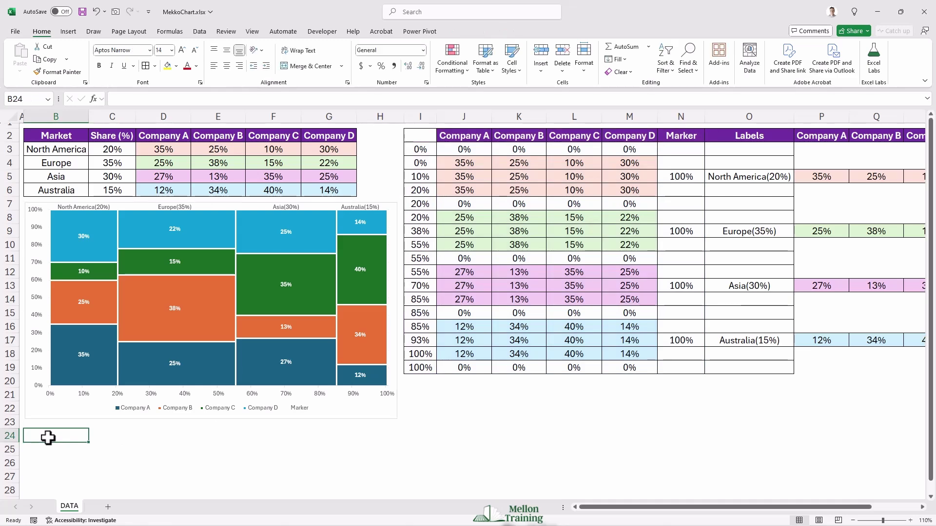
Step: Widen column H and enlarge the chart so it extends across column H and down to row 25
drag(404, 116, 433, 116)
click(396, 418)
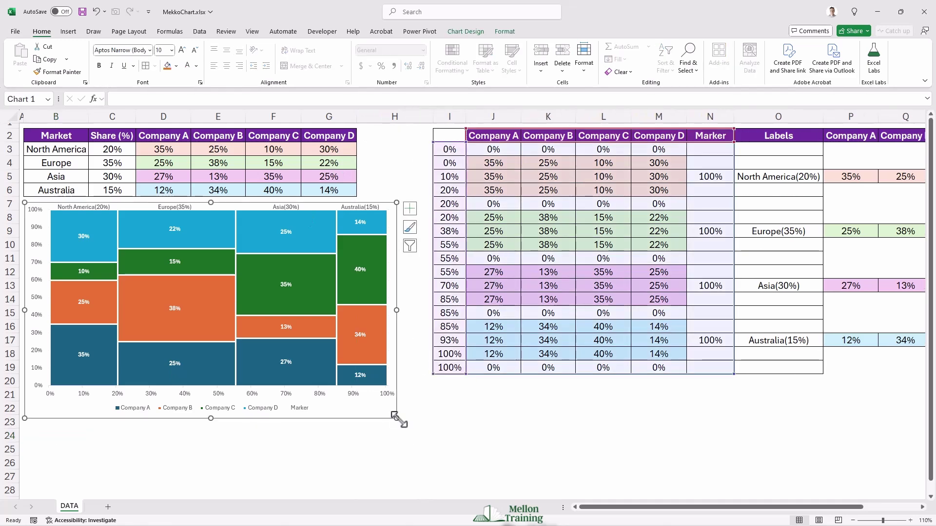
drag(396, 418, 430, 453)
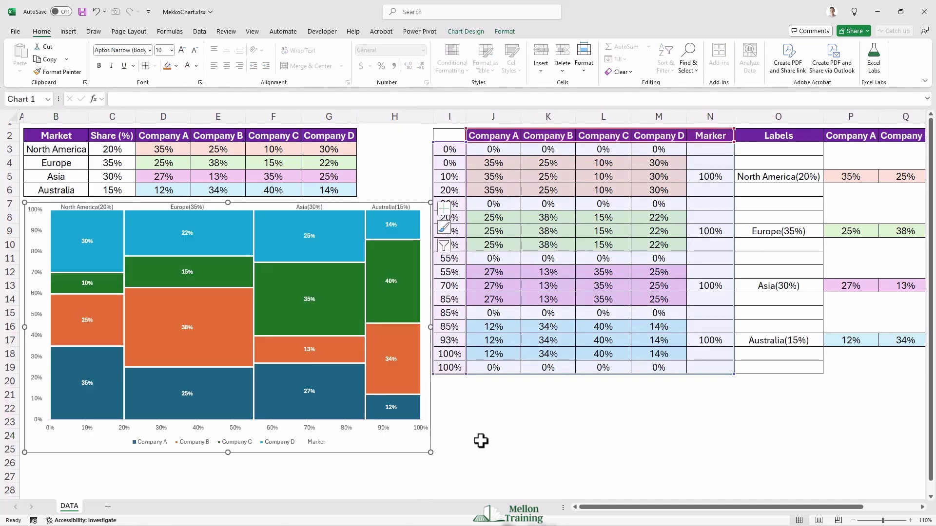
click(481, 441)
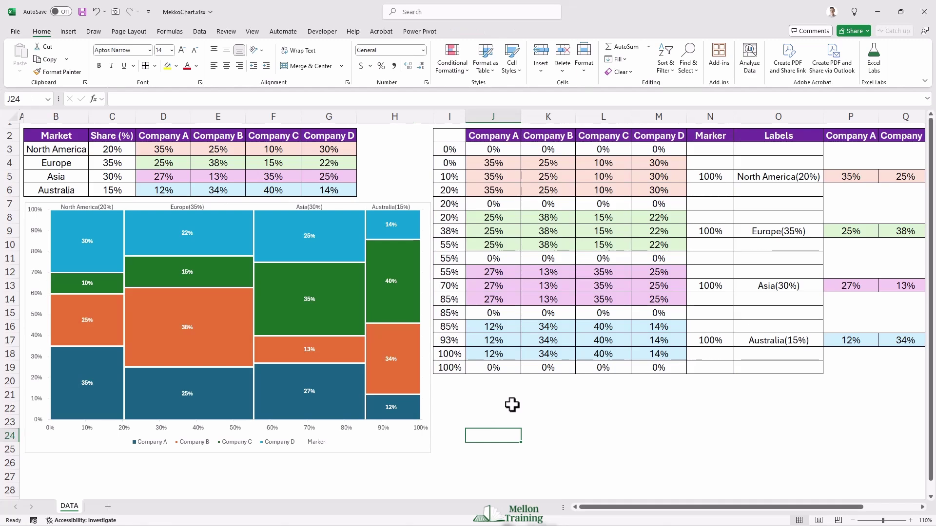
Step: Select the market name data labels above the chart's stacked areas
click(96, 207)
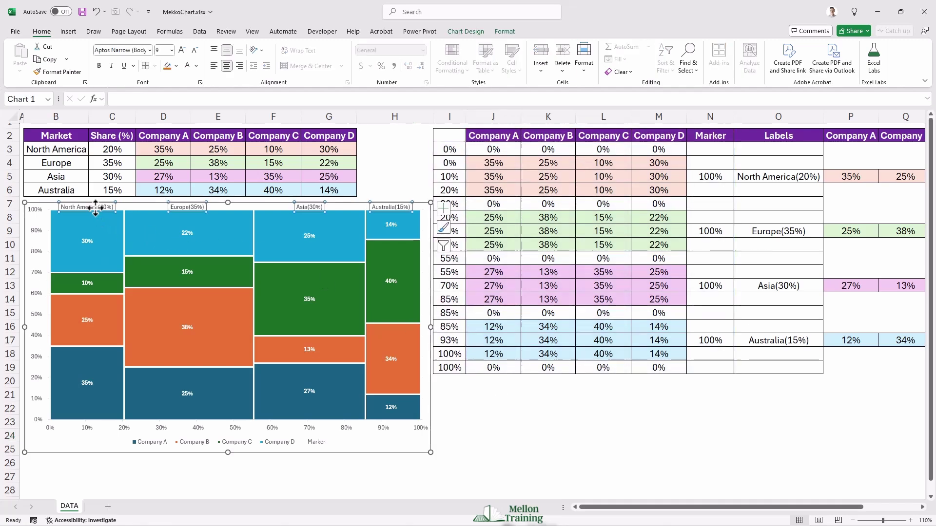